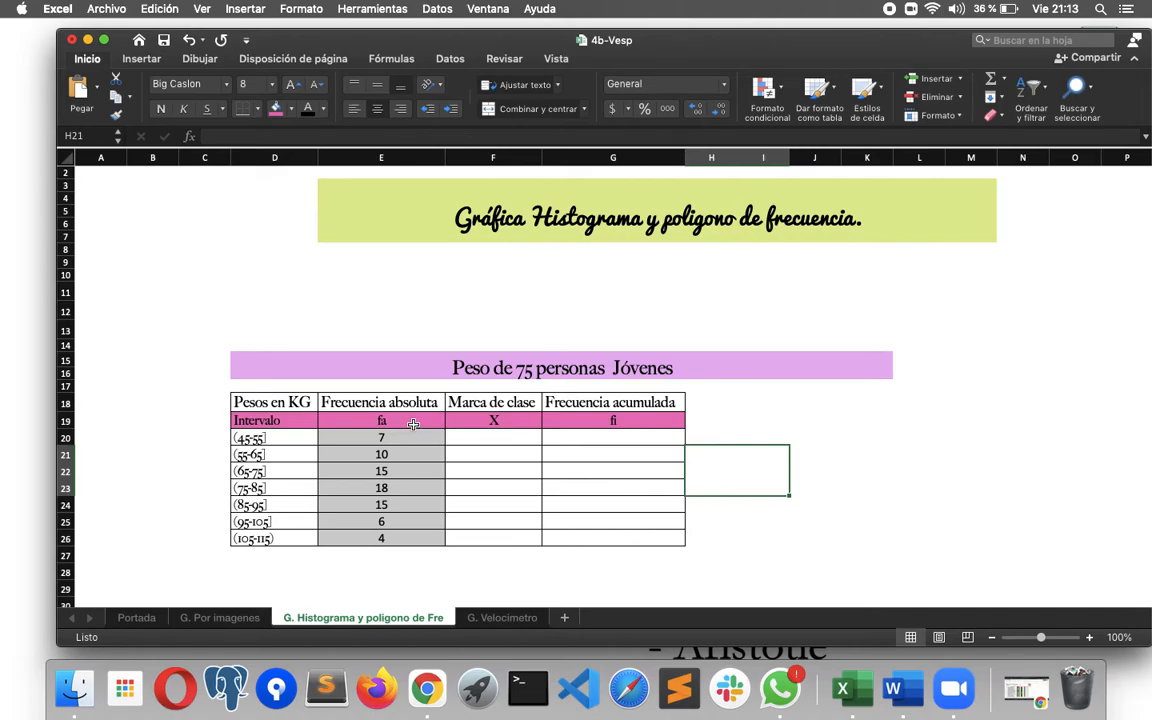
Examine the interval and absolute frequency columns of the youth weight table
scroll(413, 424, up, 5)
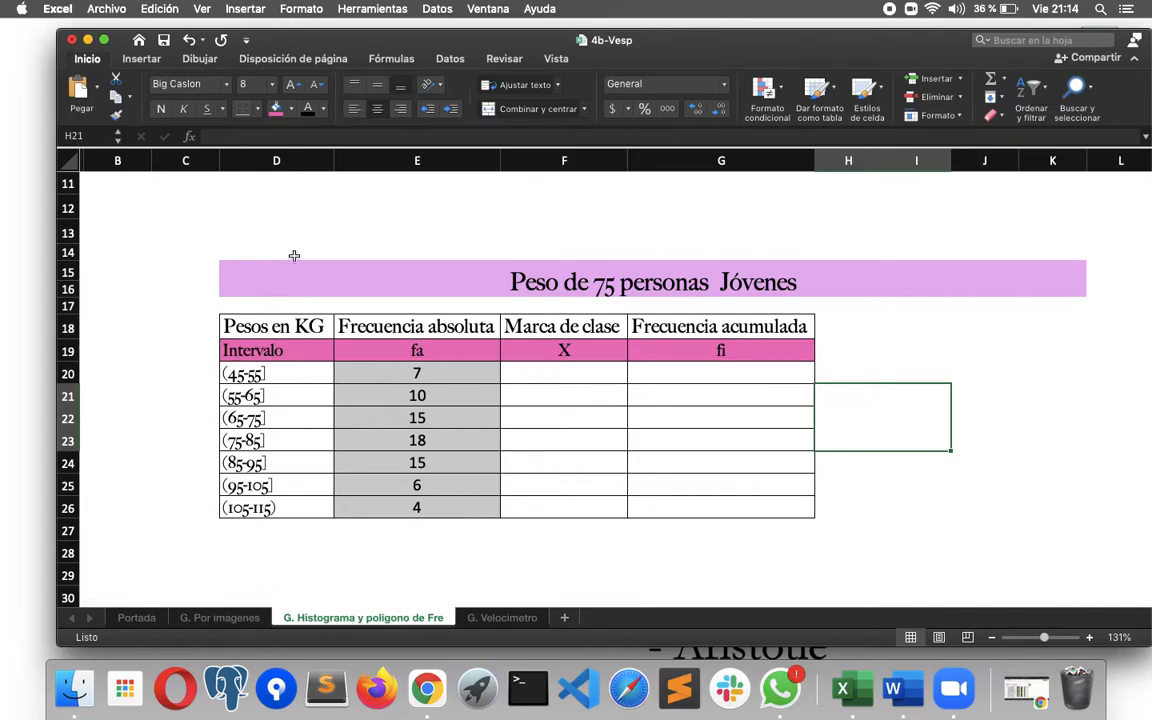
click(300, 161)
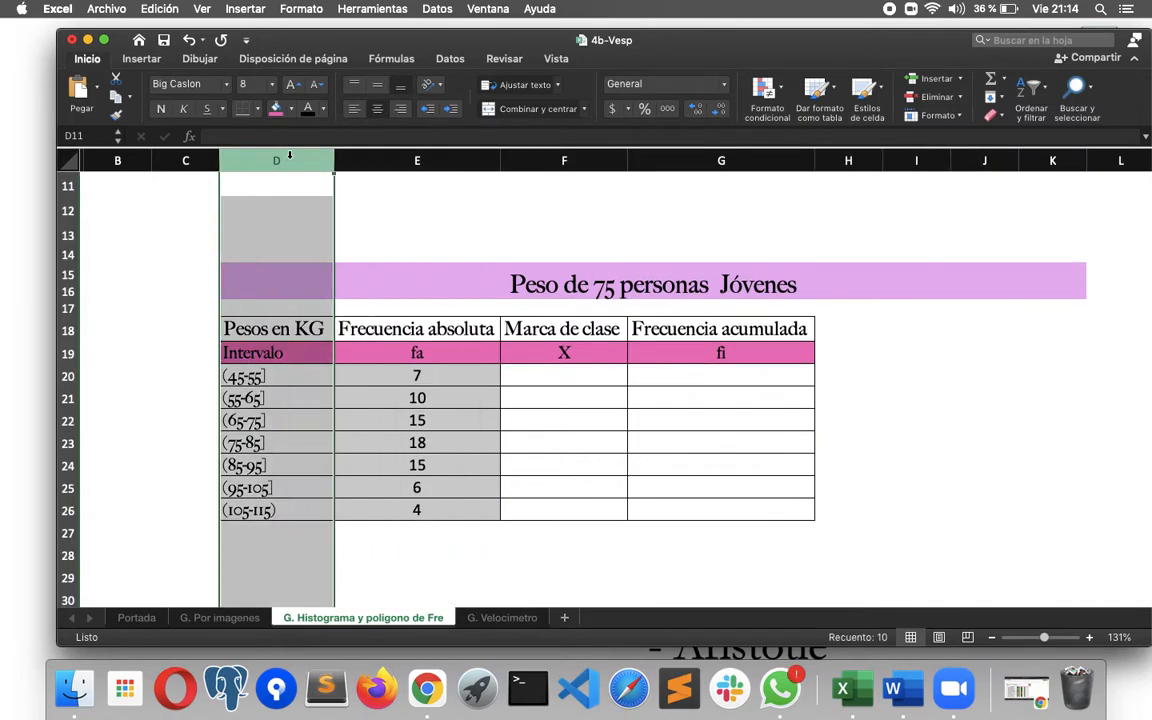
click(299, 411)
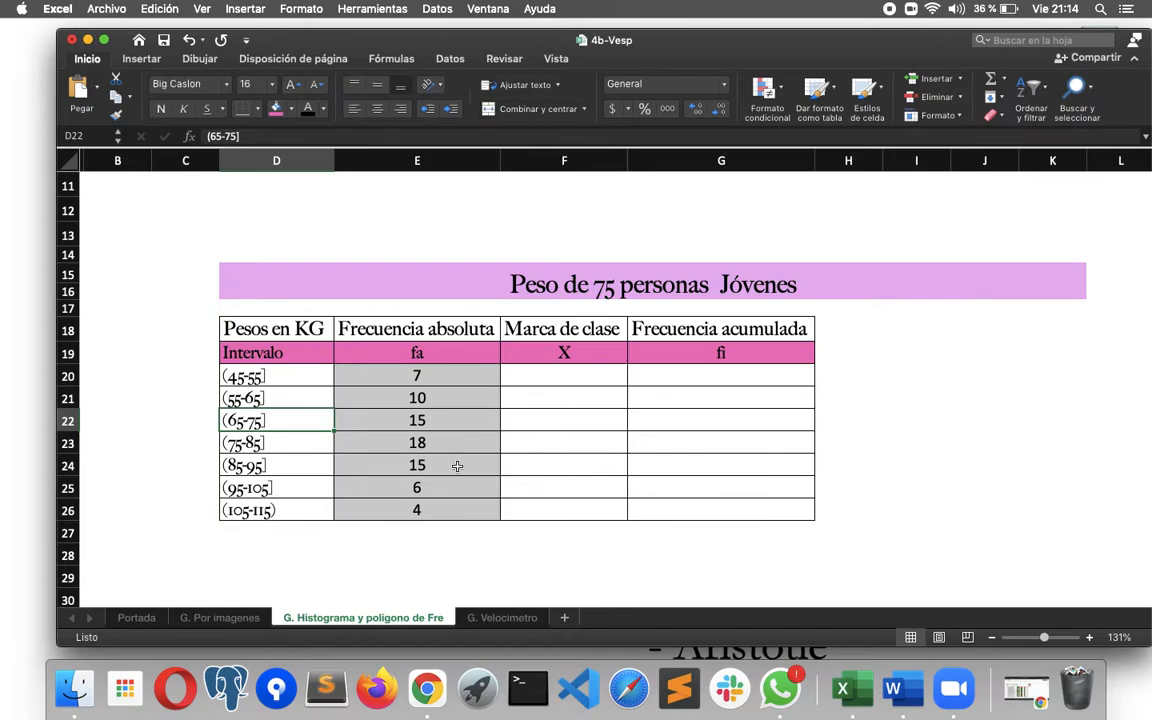
scroll(483, 470, down, 2)
scroll(483, 470, right, 1)
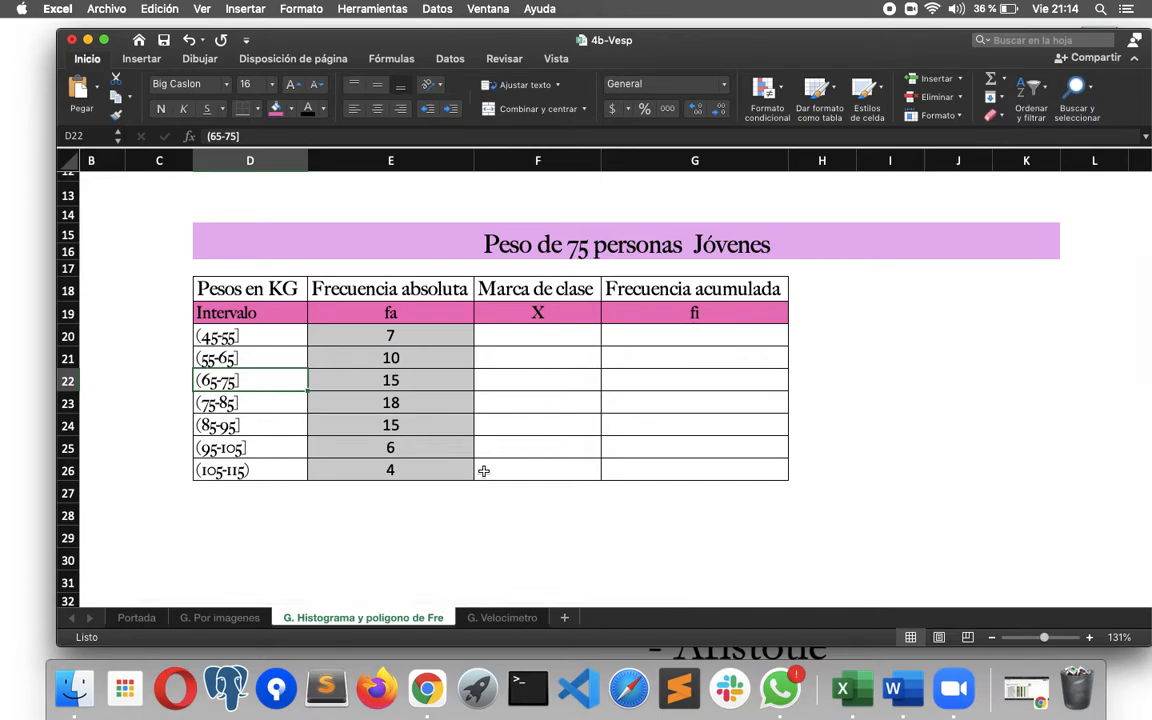
click(416, 150)
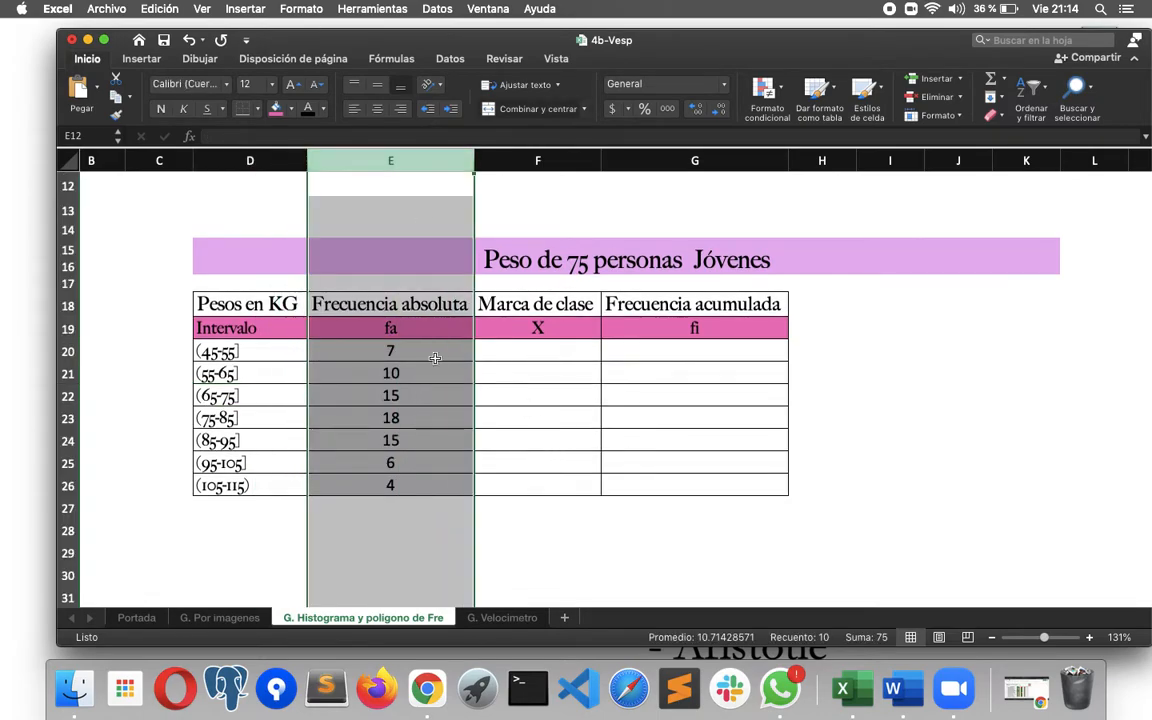
drag(437, 355, 436, 485)
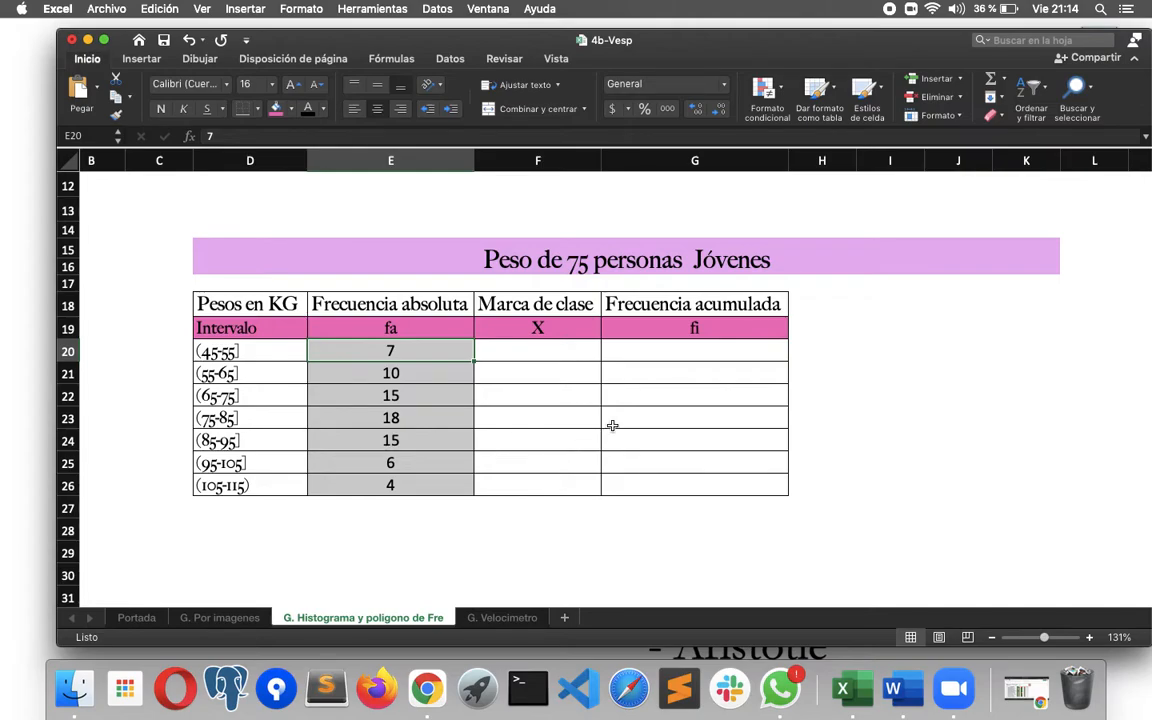
click(533, 347)
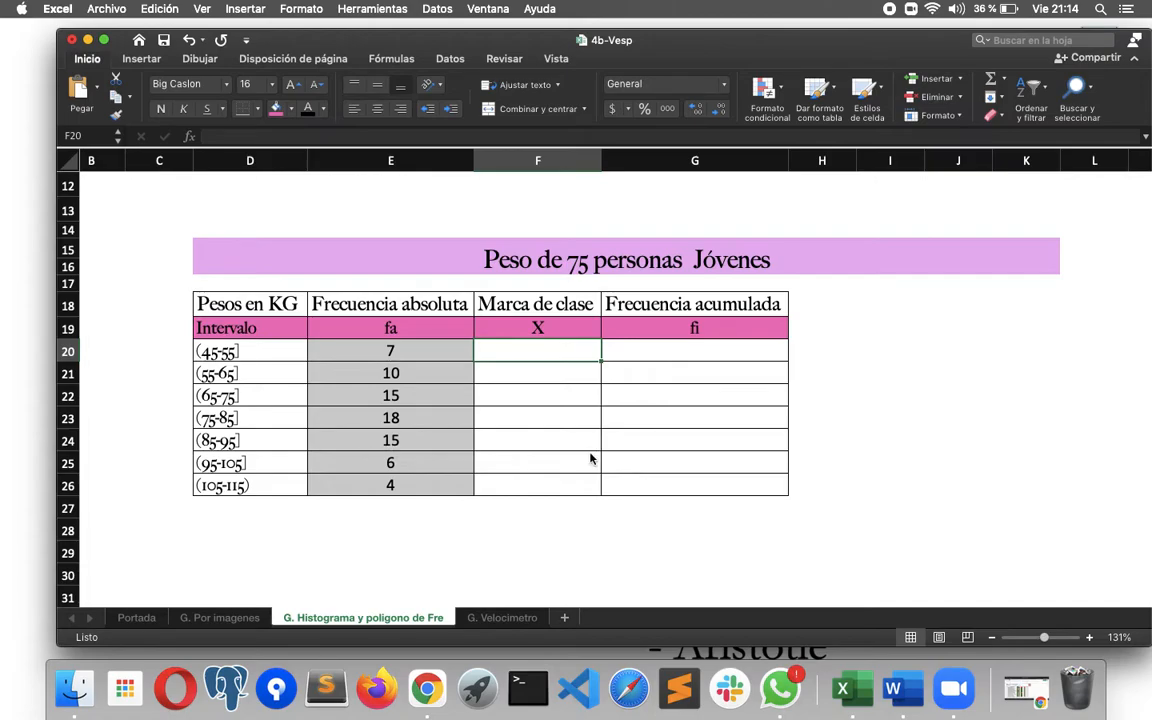
click(1126, 9)
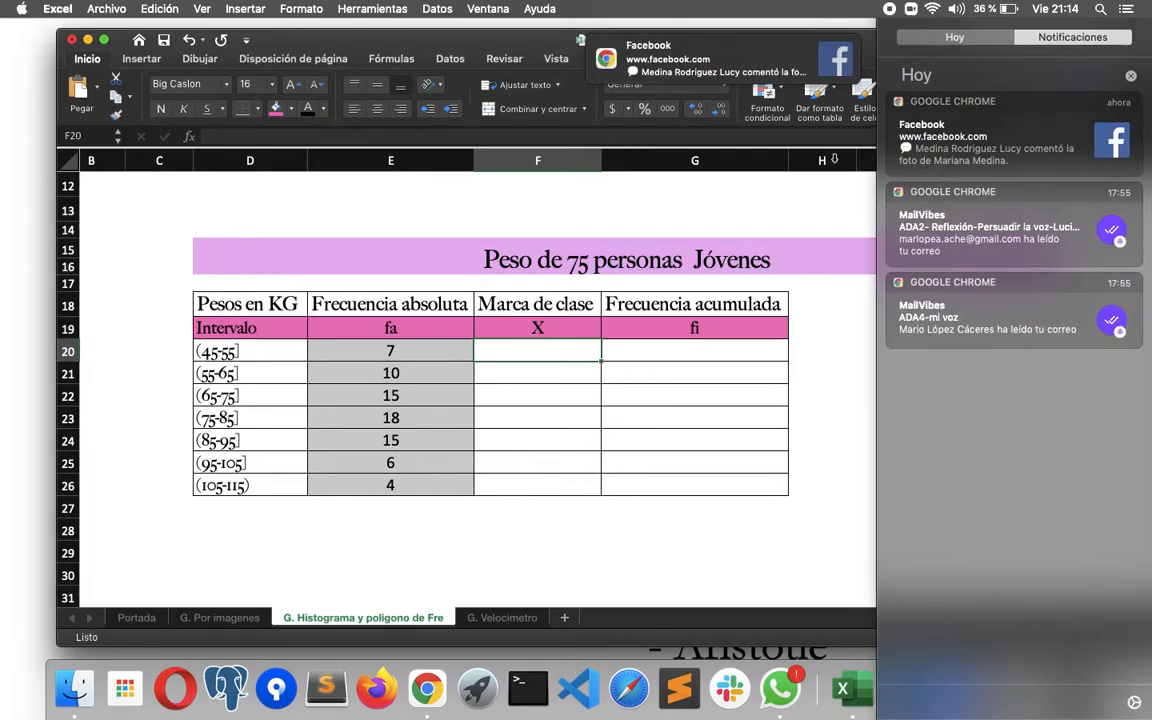
click(843, 249)
click(1100, 48)
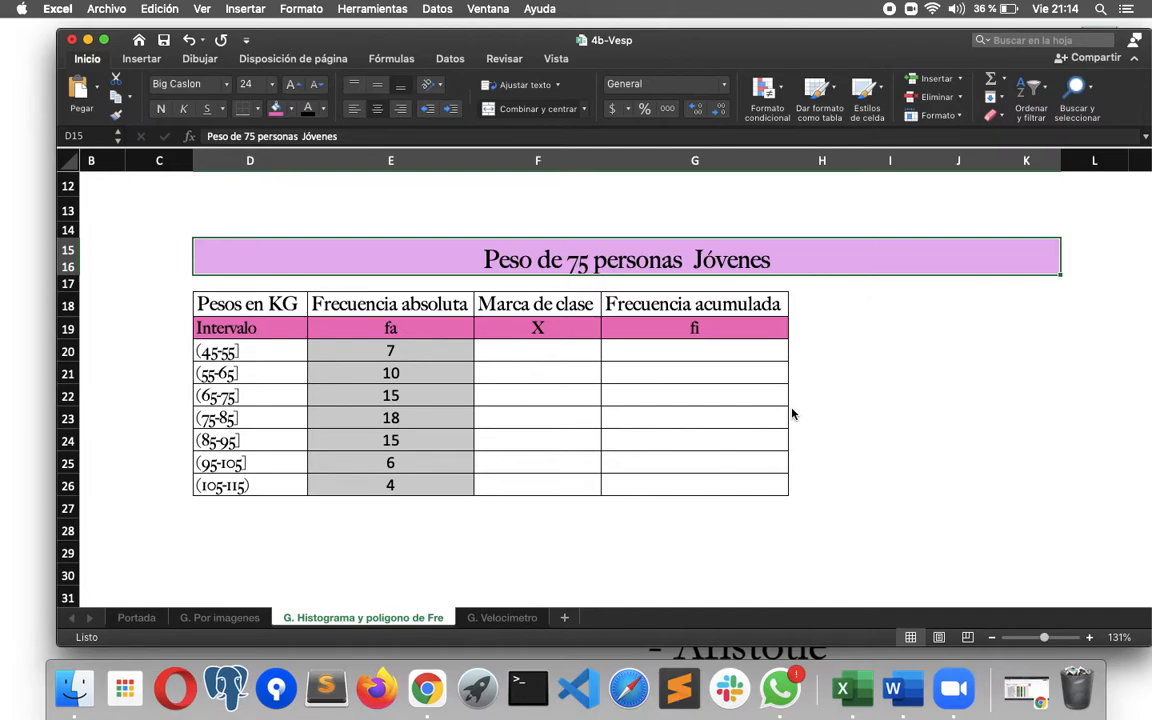
Calculate the first interval's class mark in F20 with =promedio(45,55)
click(564, 357)
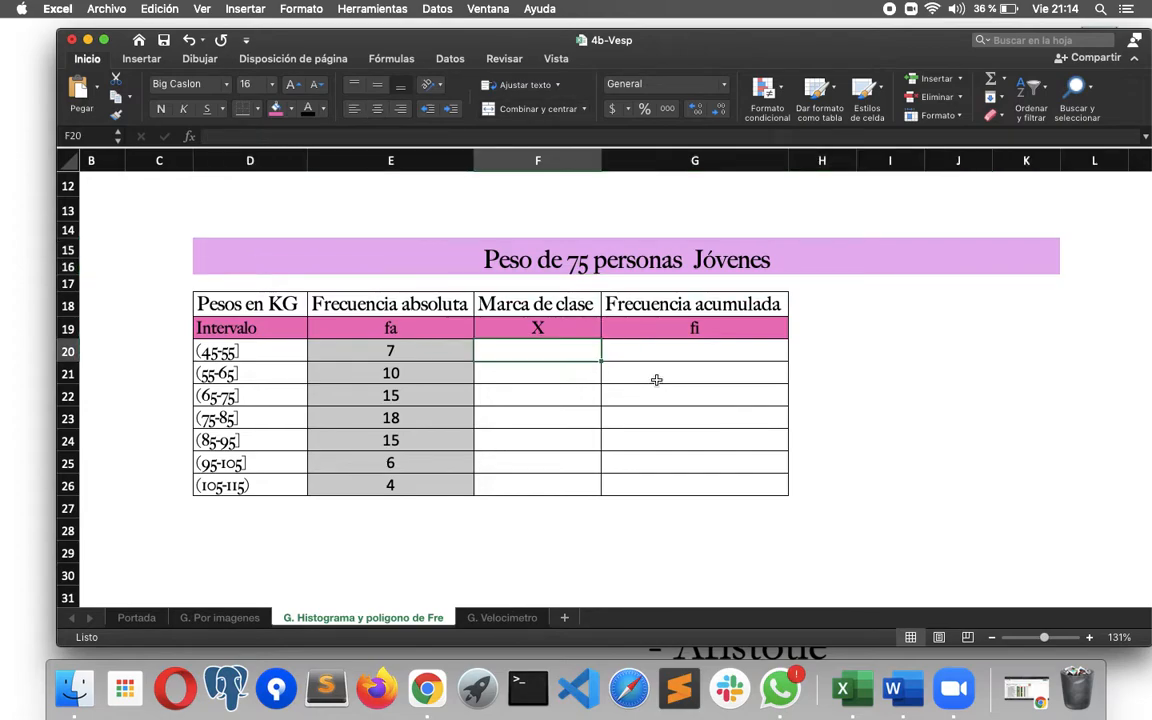
text(=promedio()
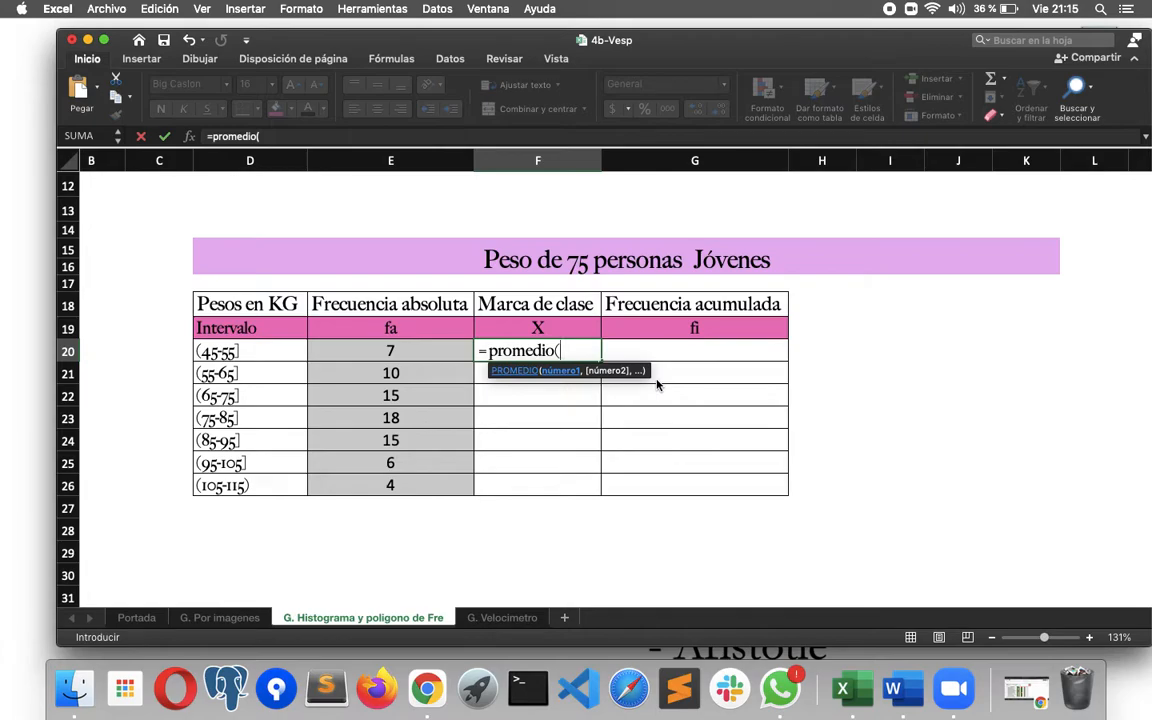
text(45,55)
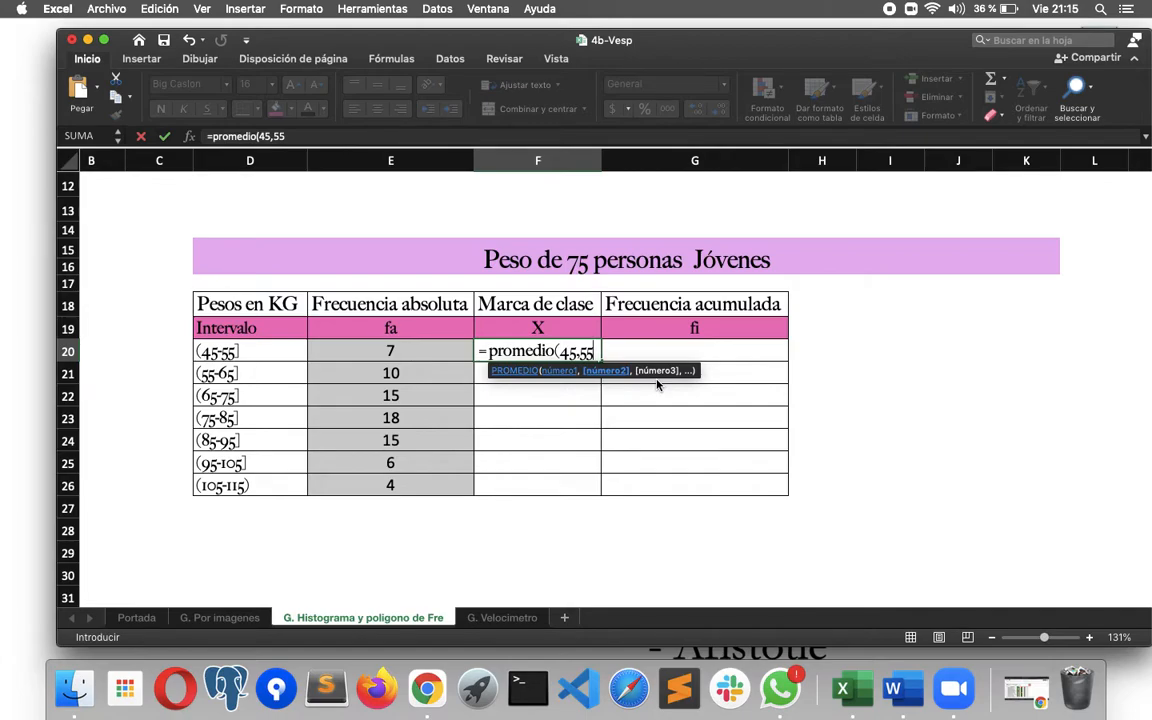
text())
key(Return)
Calculate the second interval's class mark in F21 with =promedio(55,65)
text(=promed)
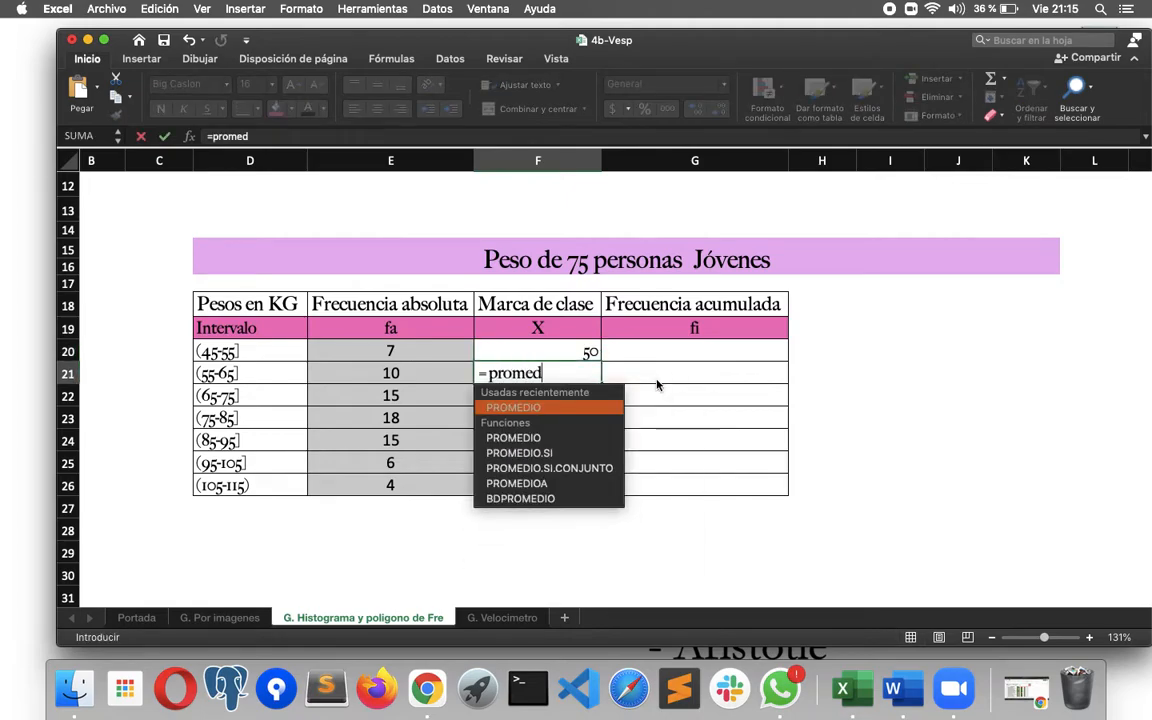
text(io()
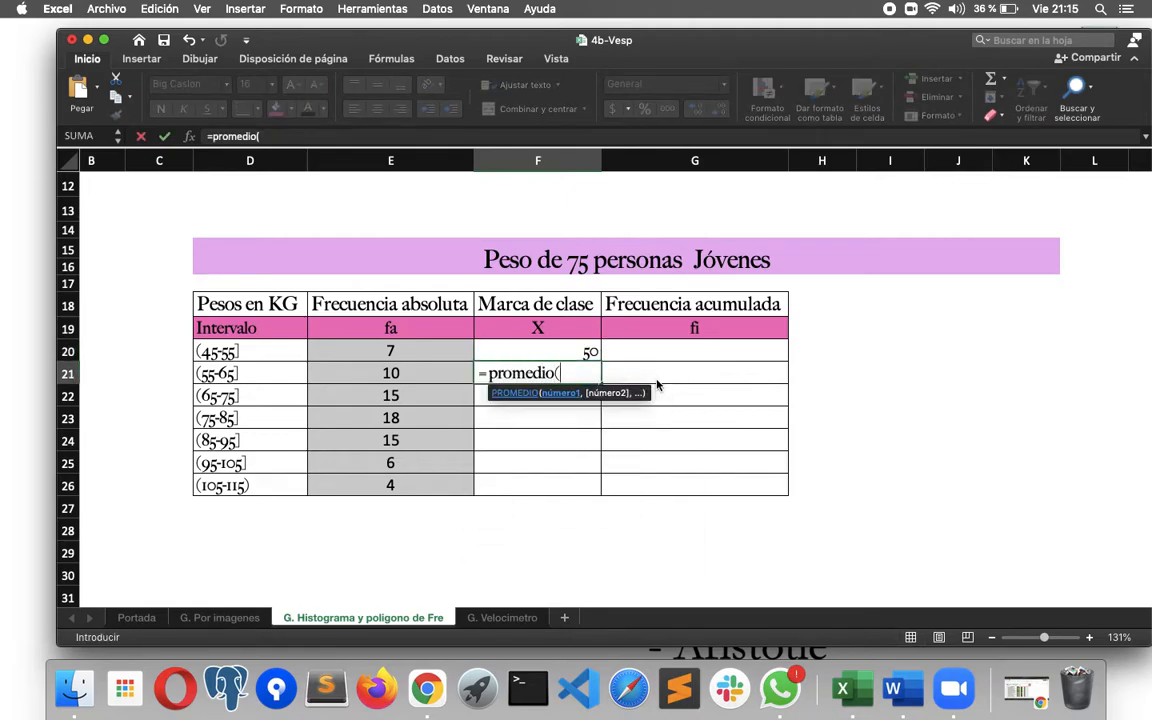
text(55,65)
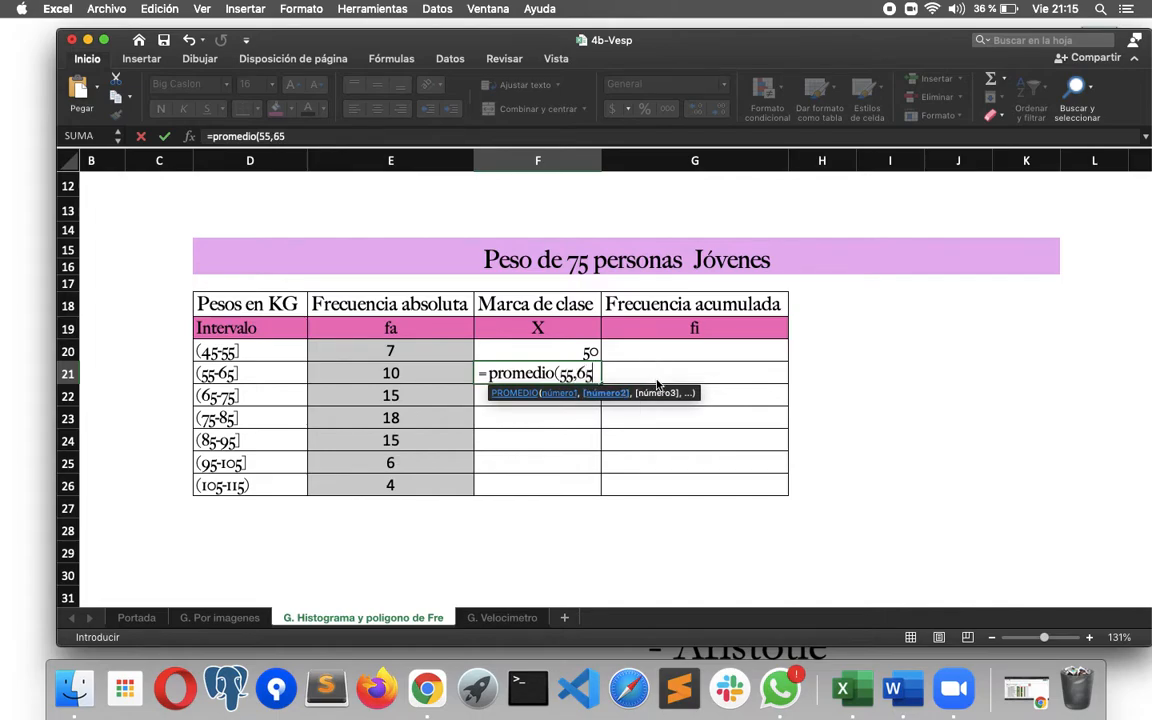
text())
key(Return)
Calculate the third interval's class mark in F22 with =promedio(65,75)
text(=promedio))
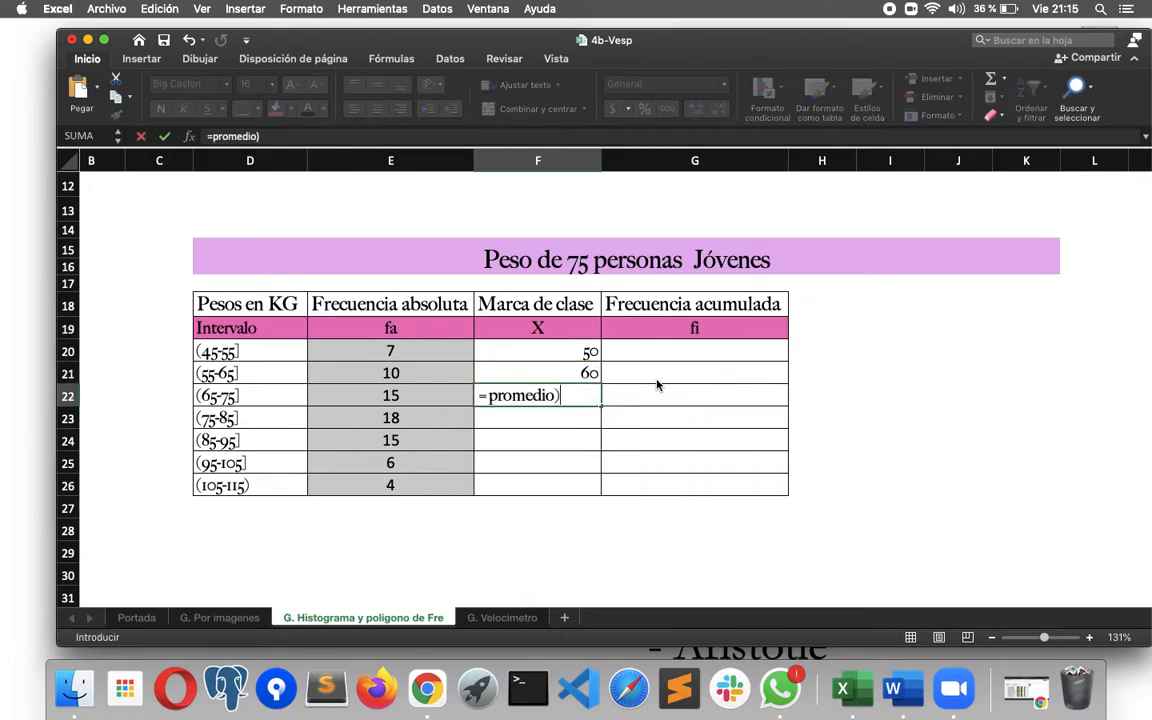
key(BackSpace)
text((65,75))
key(Return)
text(?promed)
key(BackSpace)
key(BackSpace)
key(BackSpace)
key(BackSpace)
key(BackSpace)
key(BackSpace)
key(BackSpace)
Calculate the fourth interval's class mark in F23 as the promedio of 75 and 85
text(=promedio)
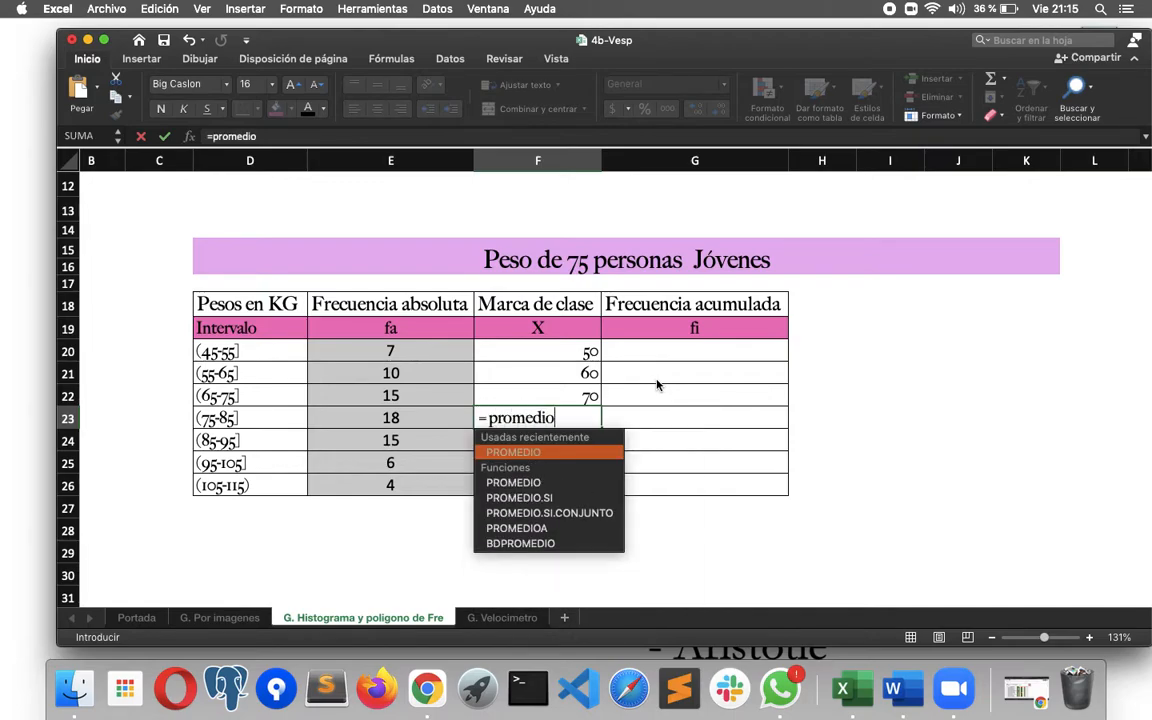
text((75)
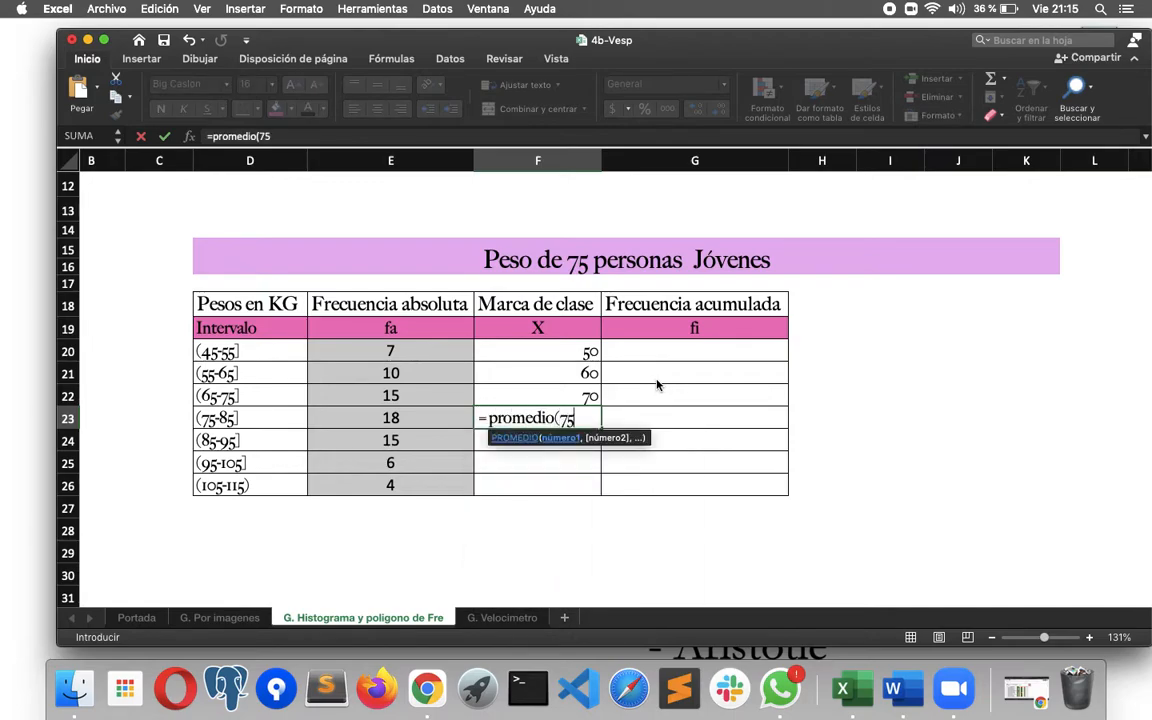
text(,86)
key(BackSpace)
text(5)
key(Return)
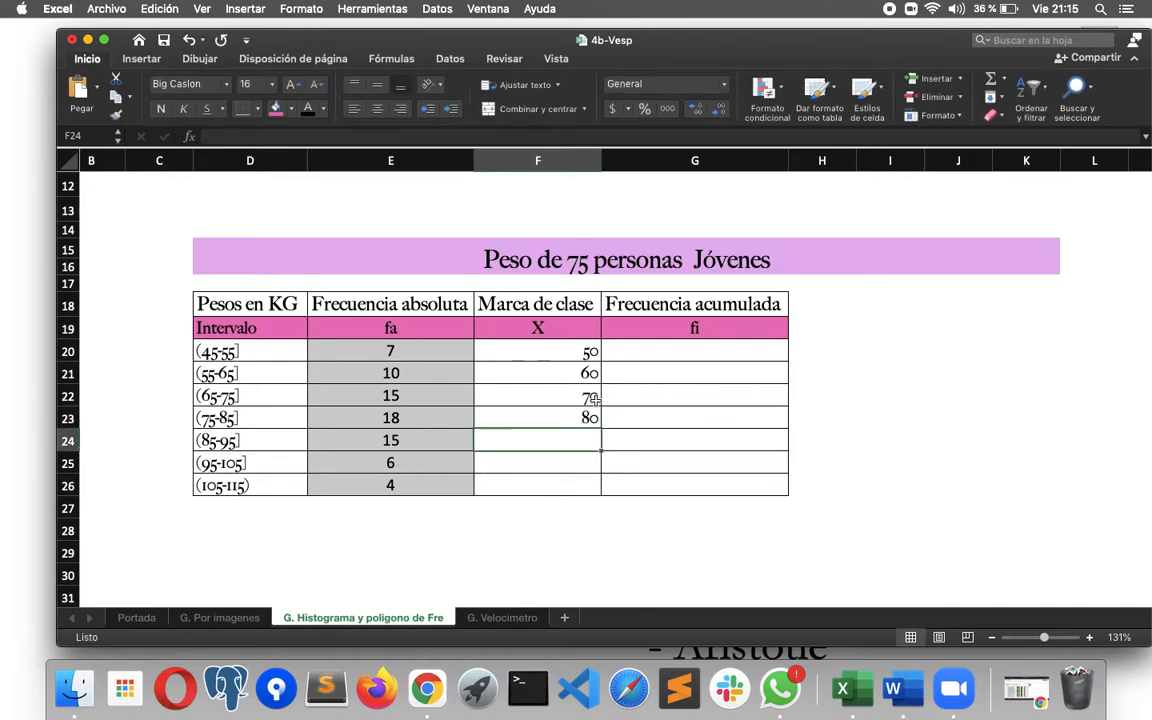
Add the limit headings Li in B19 and Ls in C19 beside the table
click(116, 345)
click(116, 326)
text(Li)
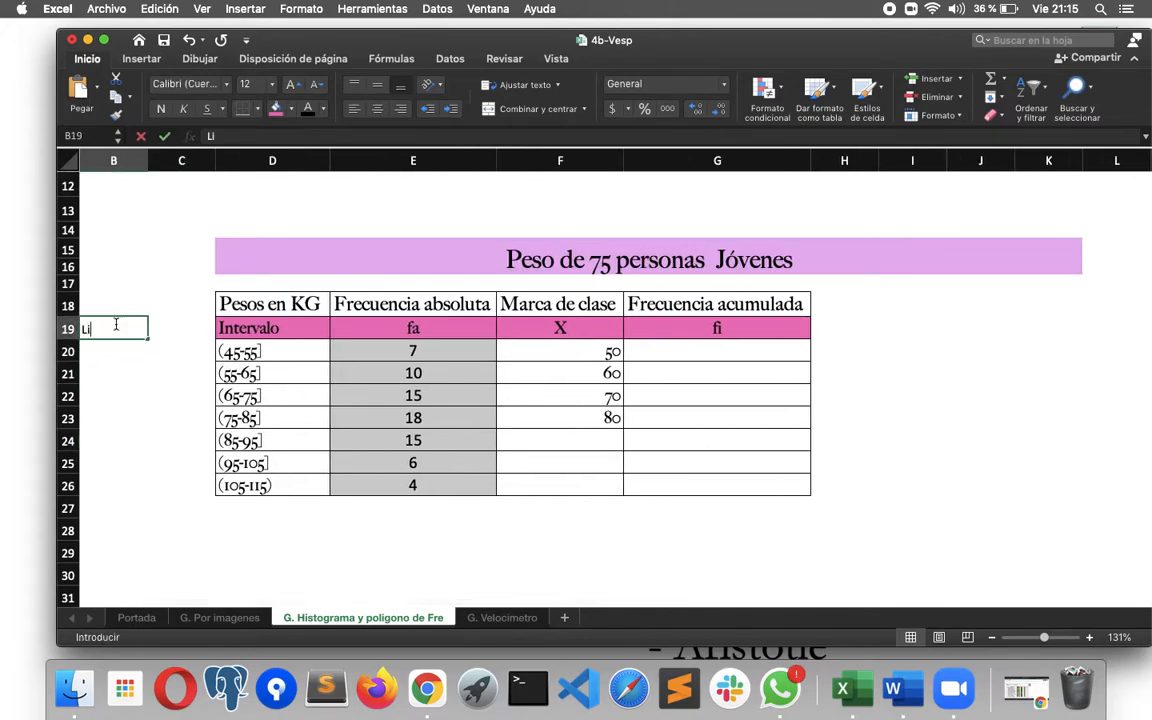
key(Up)
key(Right)
text(Ls)
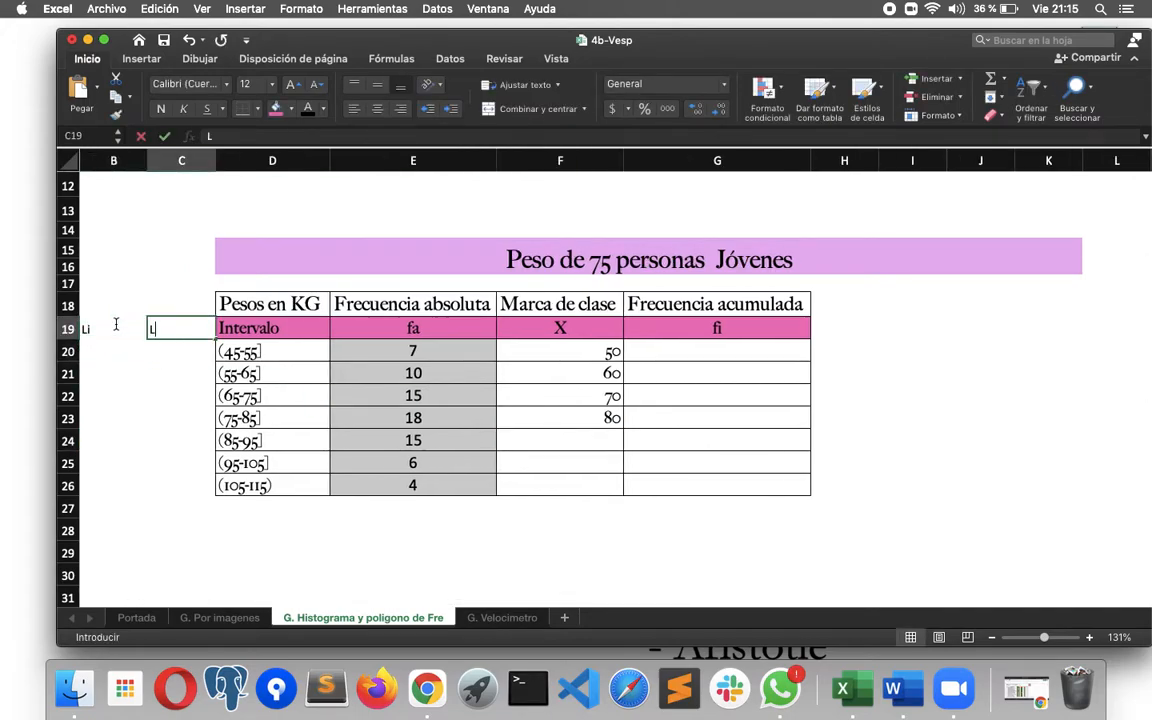
key(Return)
Fill the Li column in B20:B26 with the lower limits 45, 55, 65, 75, 85, 95 and 105
key(Left)
text(55)
key(Return)
key(Up)
text(45)
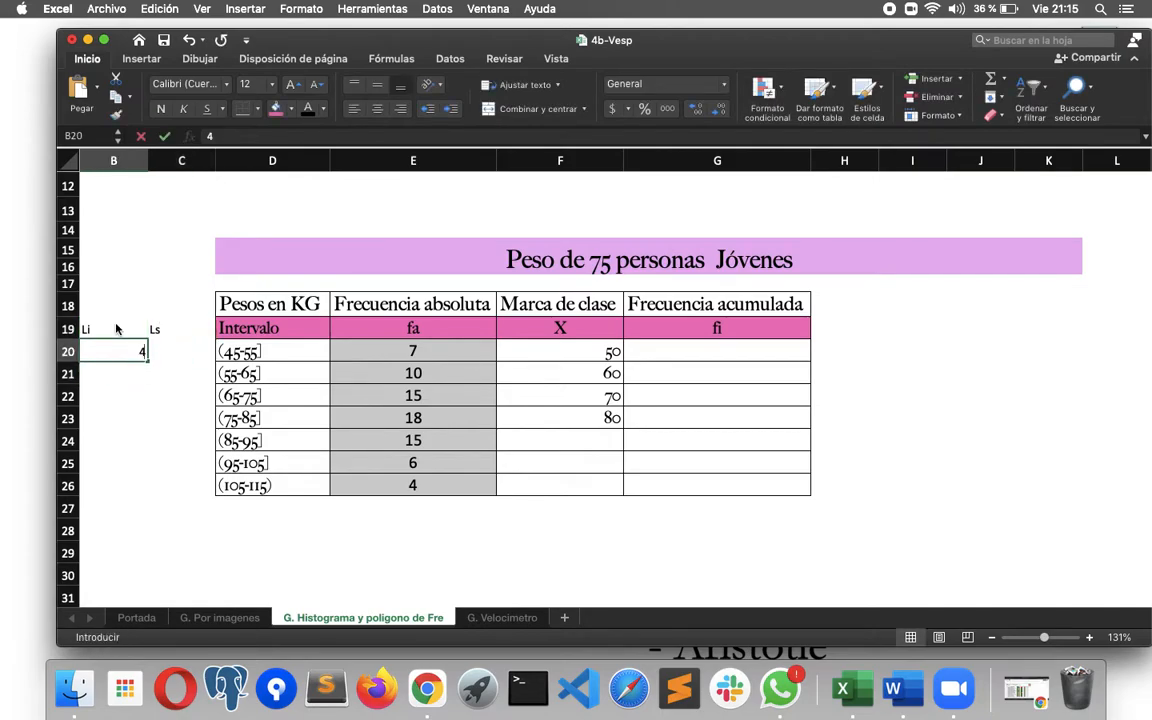
key(Return)
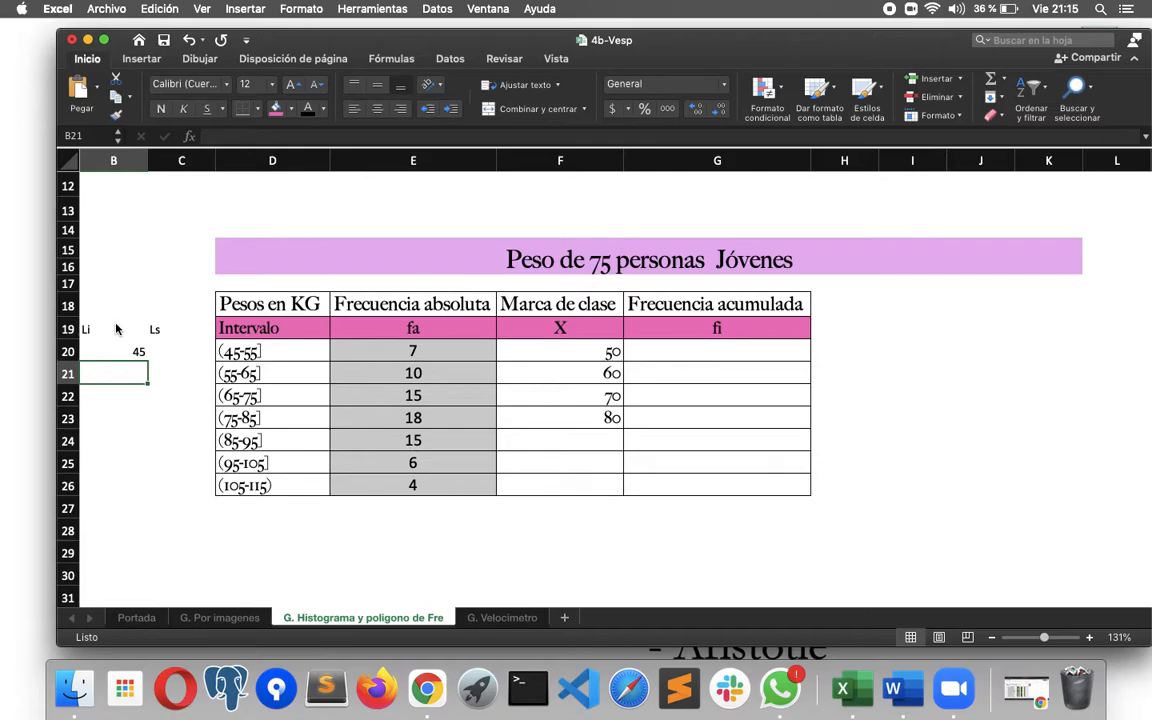
text(55)
key(Return)
text(65)
key(Return)
text(7)
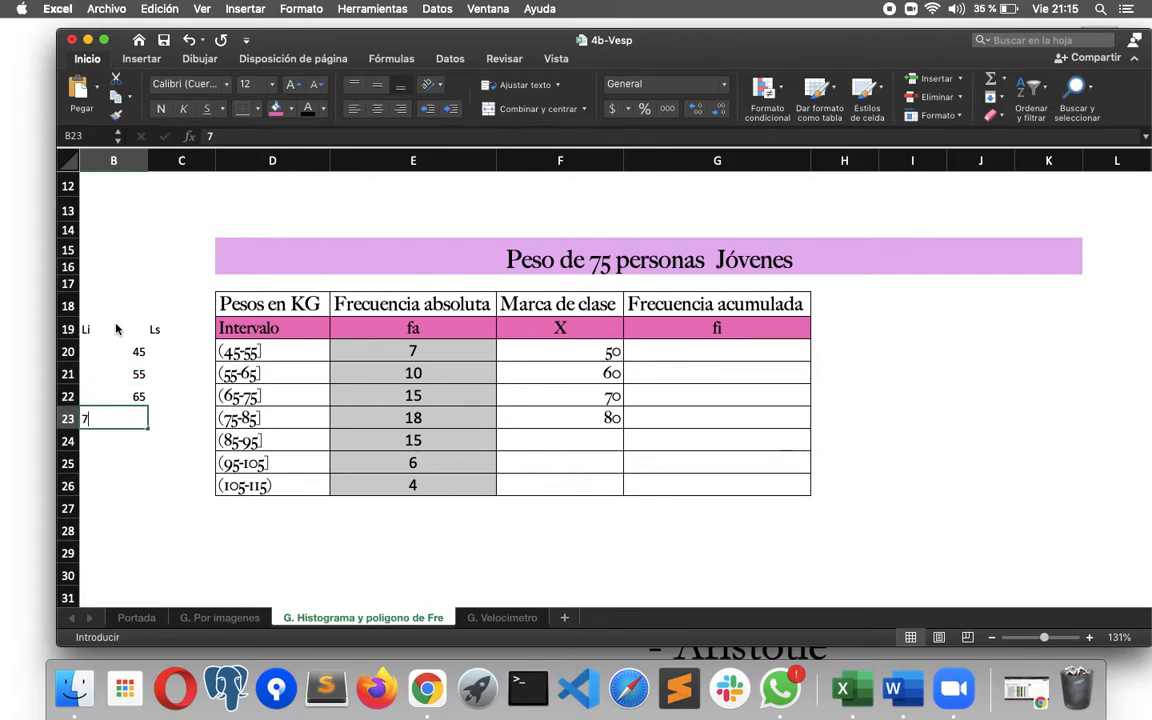
text(5)
key(Return)
text(85)
key(Return)
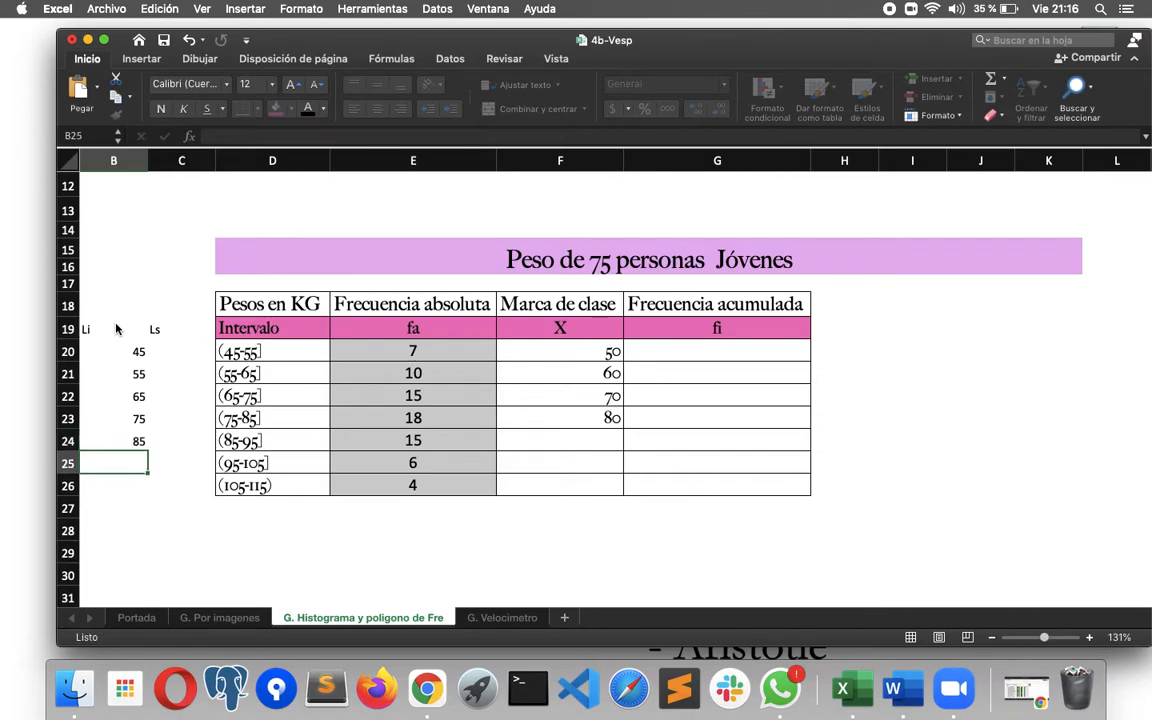
text(95)
key(Return)
text(105)
key(Tab)
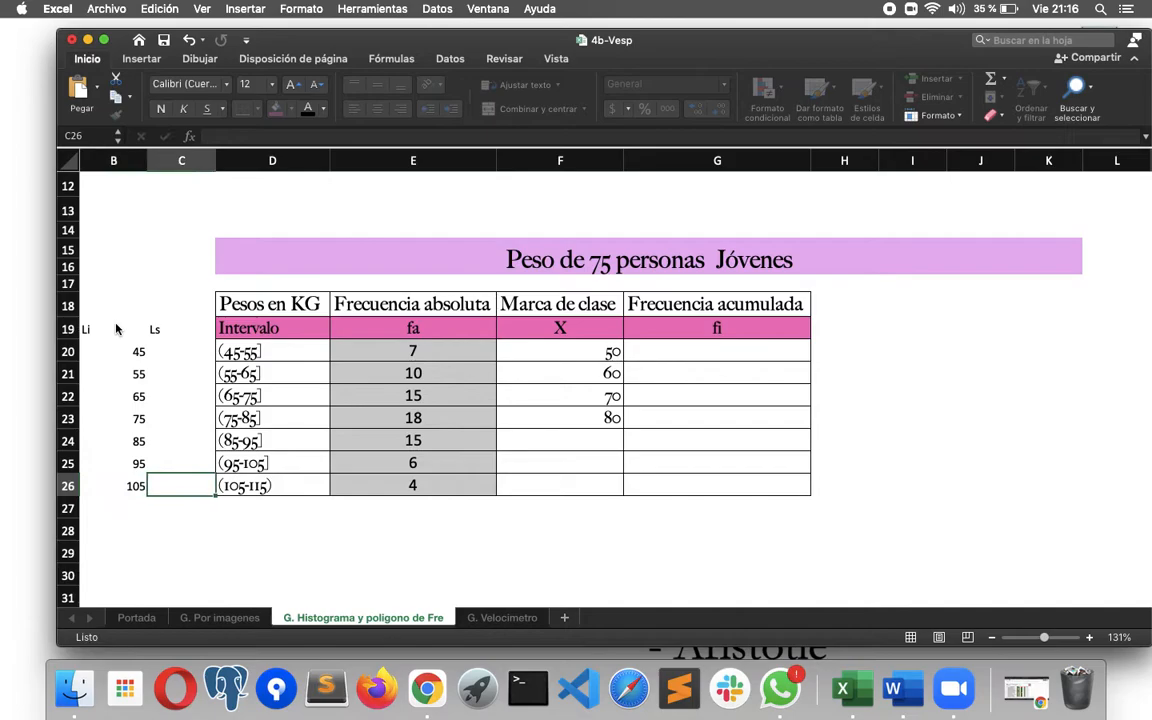
Fill the Ls column by copying B21:B26 to C20 and entering 115 in C26
drag(140, 373, 143, 486)
key(super+c)
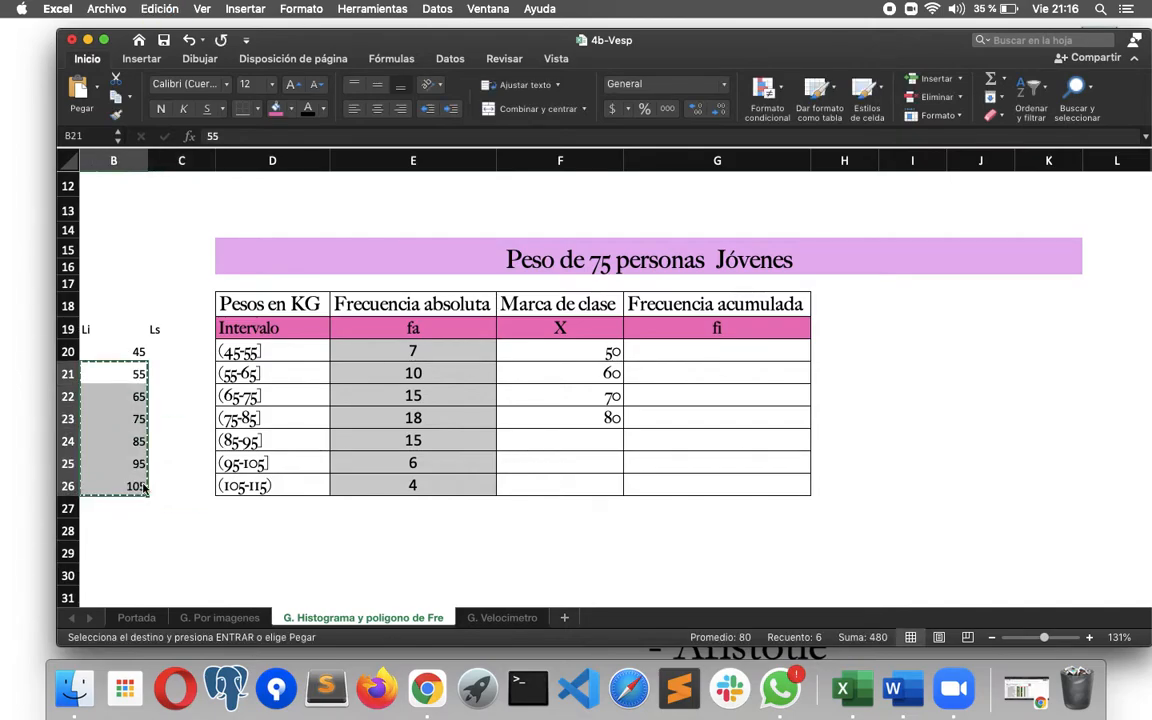
click(172, 352)
key(super+v)
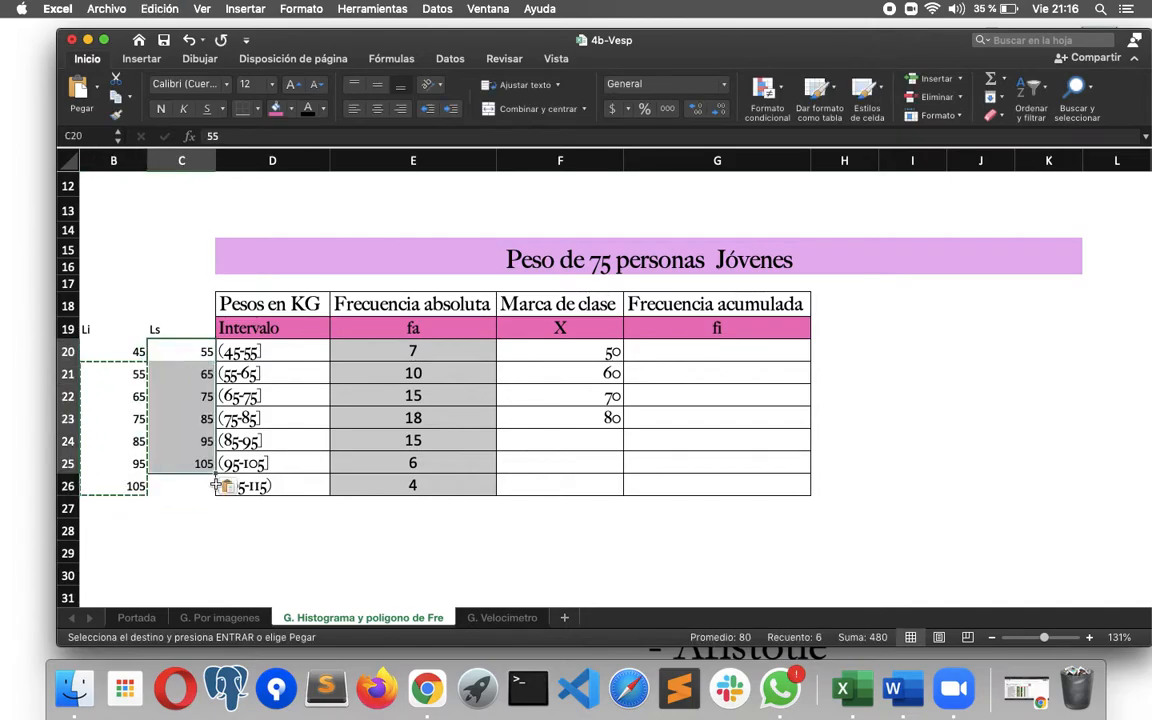
click(205, 486)
text(115)
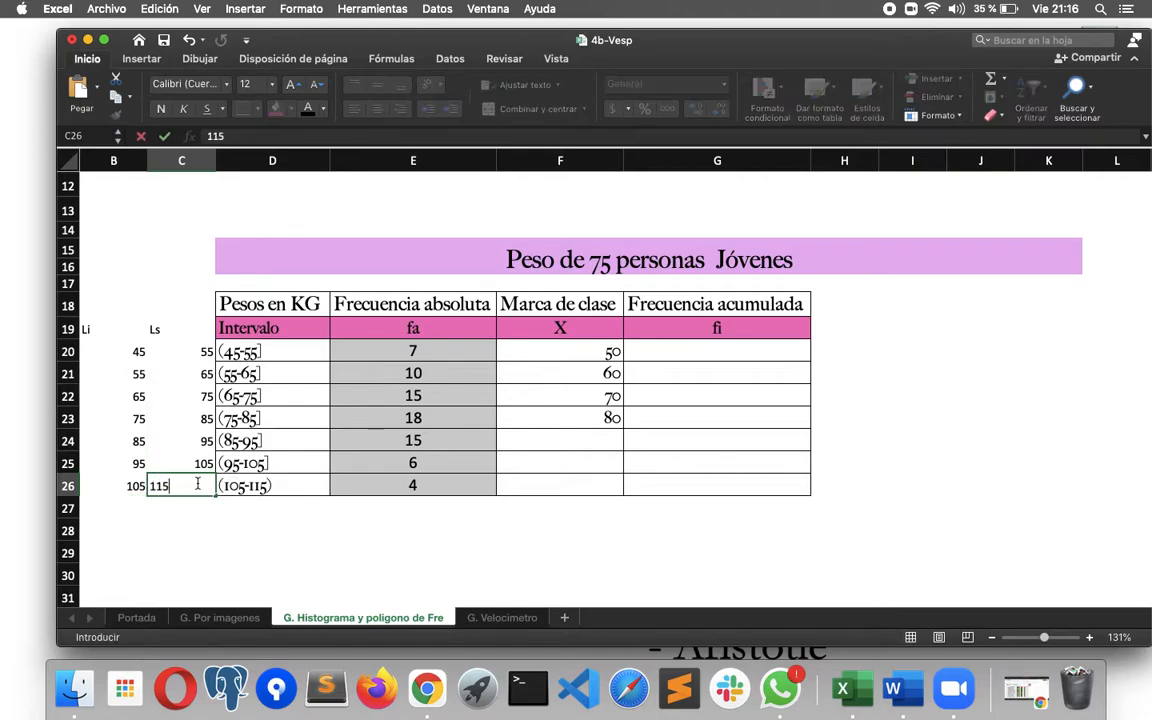
click(375, 510)
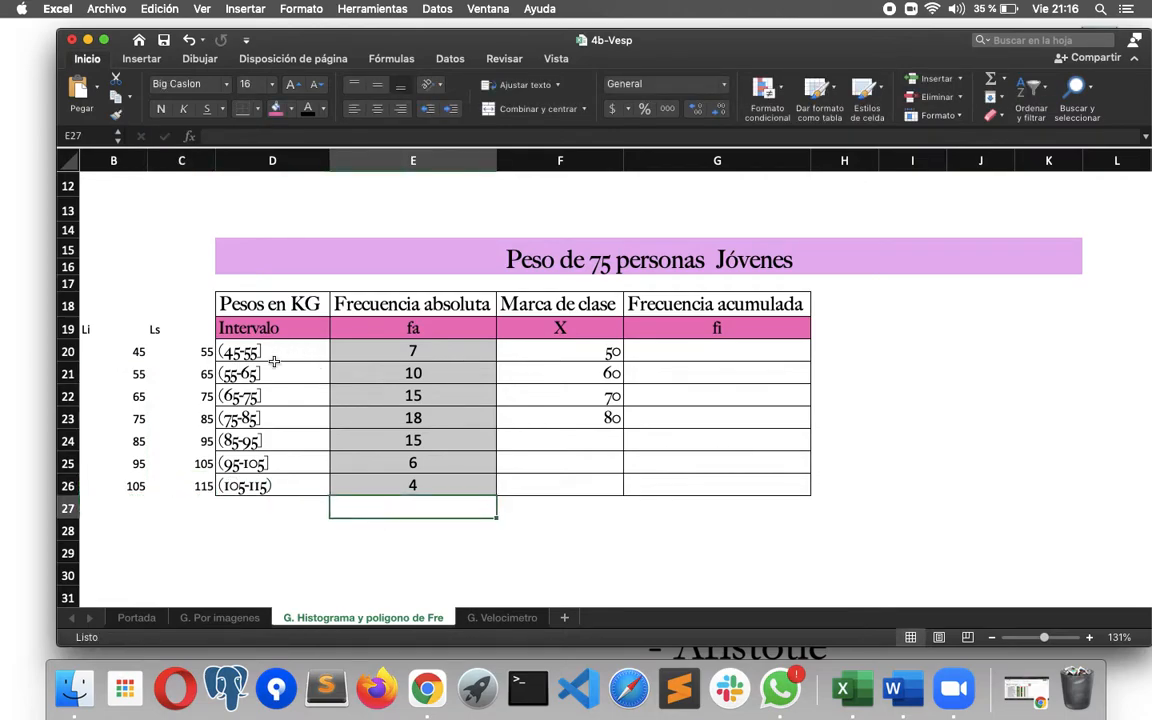
click(241, 354)
click(150, 356)
click(240, 355)
click(144, 354)
click(238, 354)
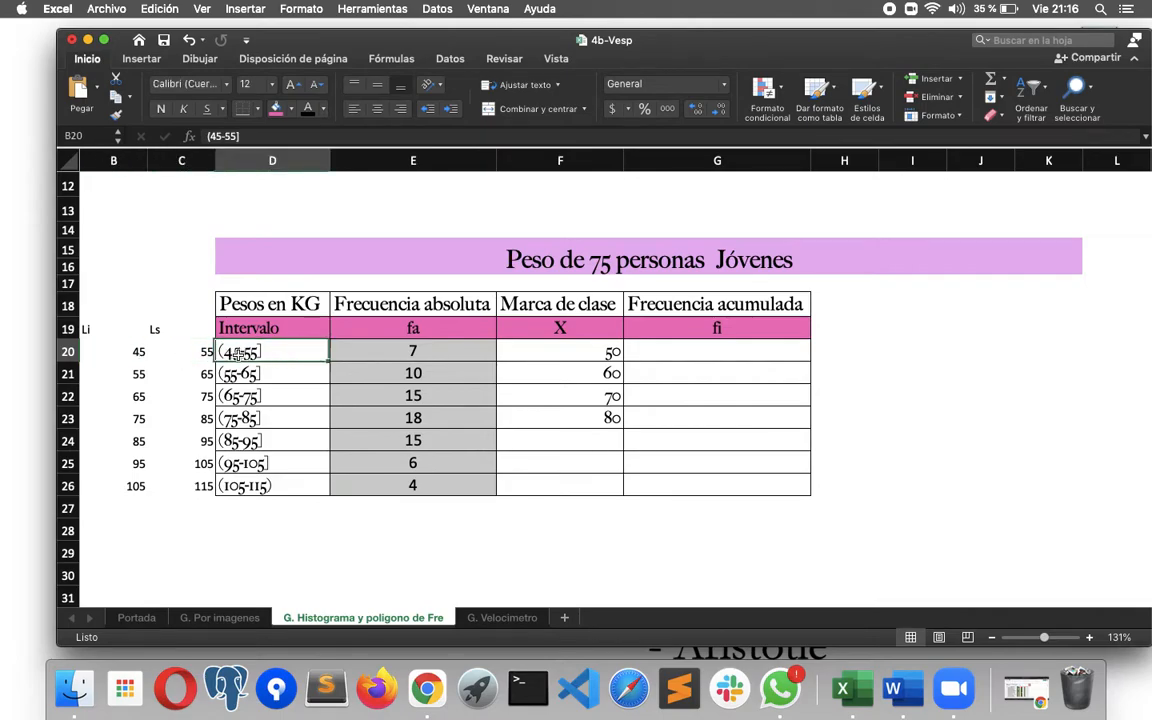
Calculate the (85-95] interval's class mark in F24 with =promedio(B24,C24), using its Li and Ls cells
click(656, 441)
click(576, 437)
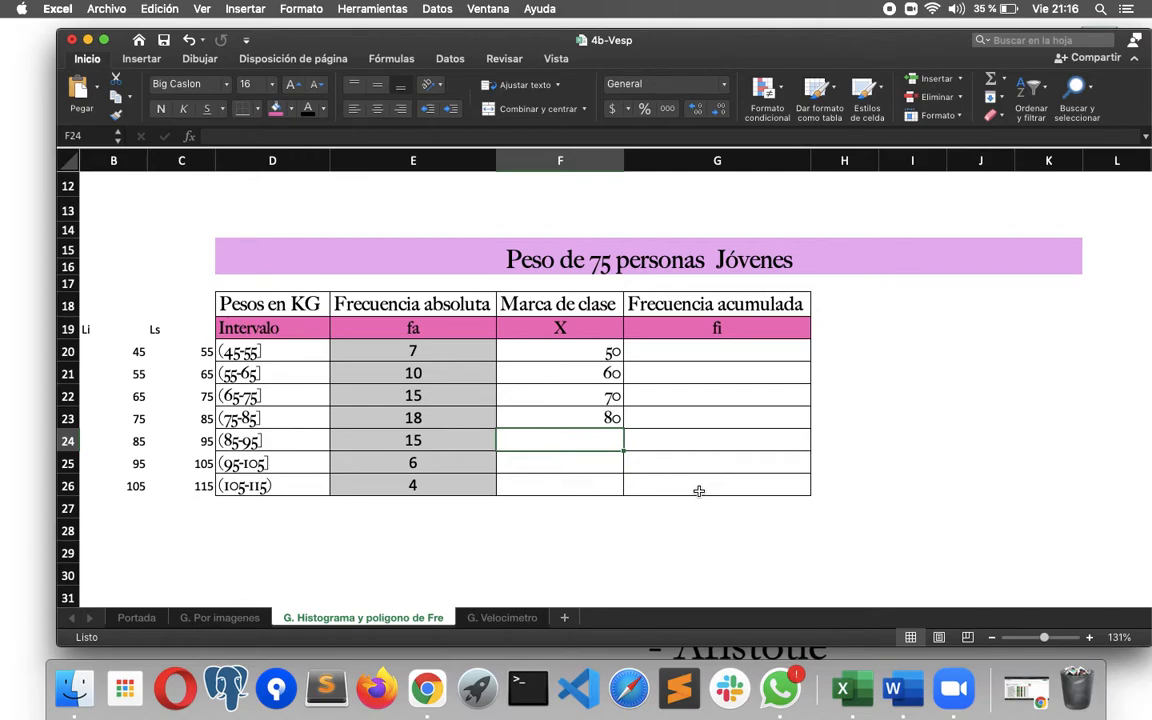
text(promedio()
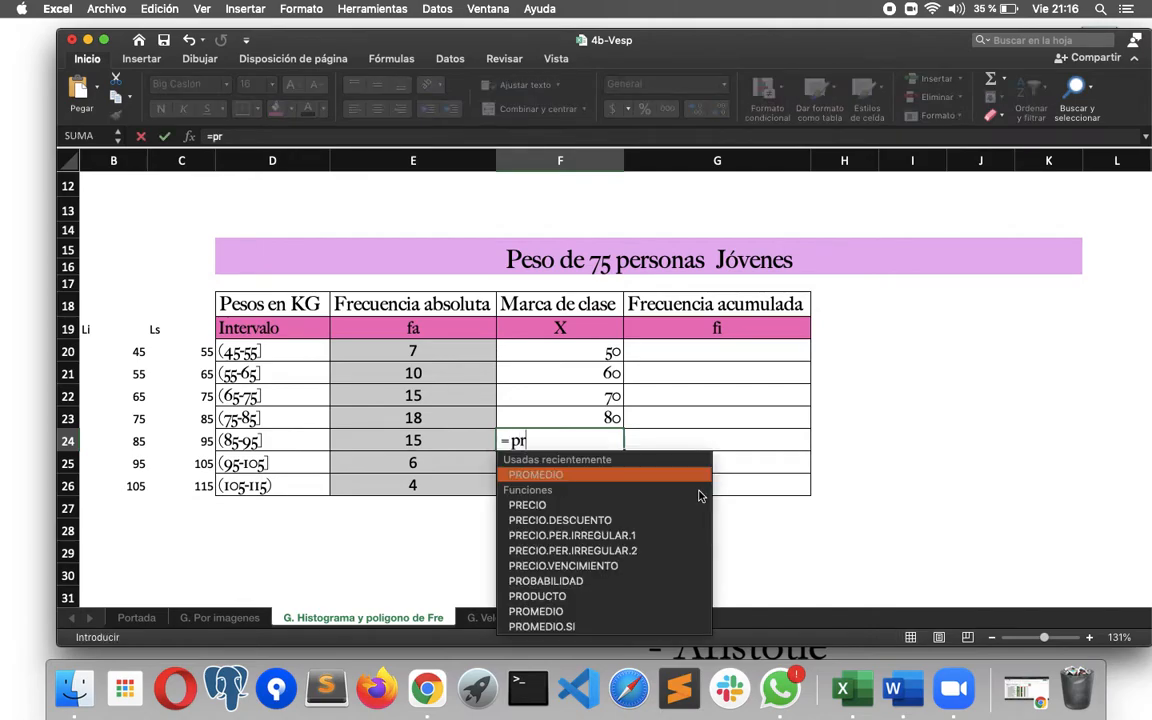
click(116, 439)
text(,)
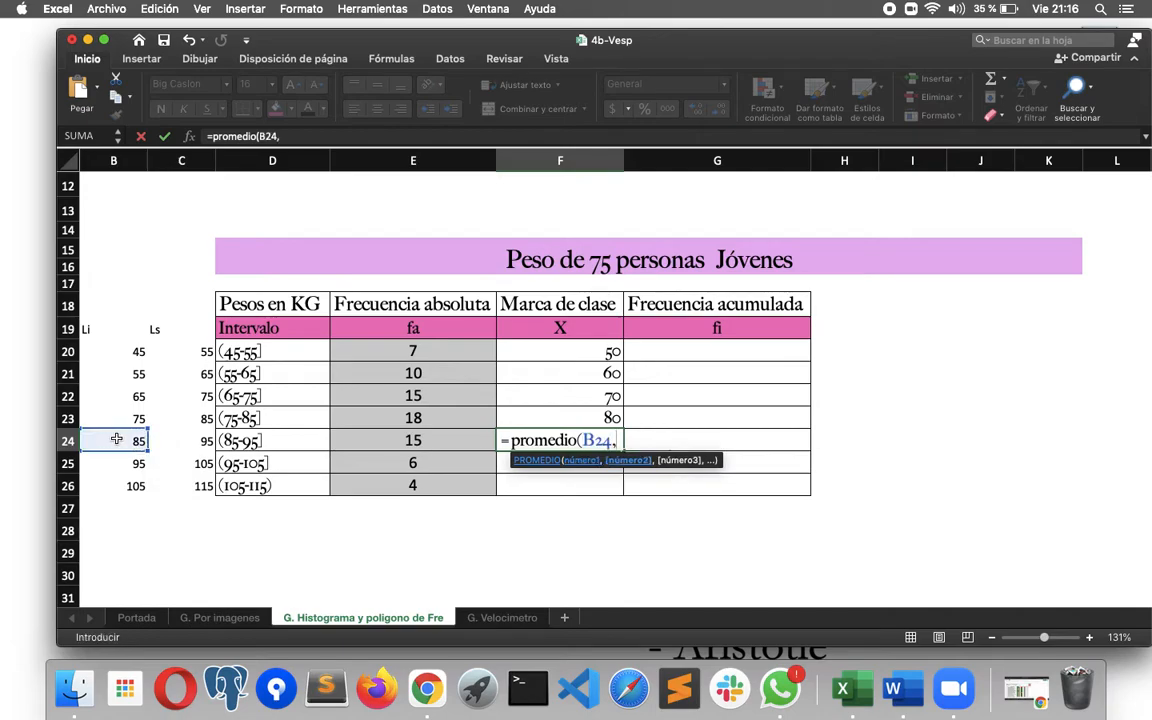
click(194, 437)
text())
key(Return)
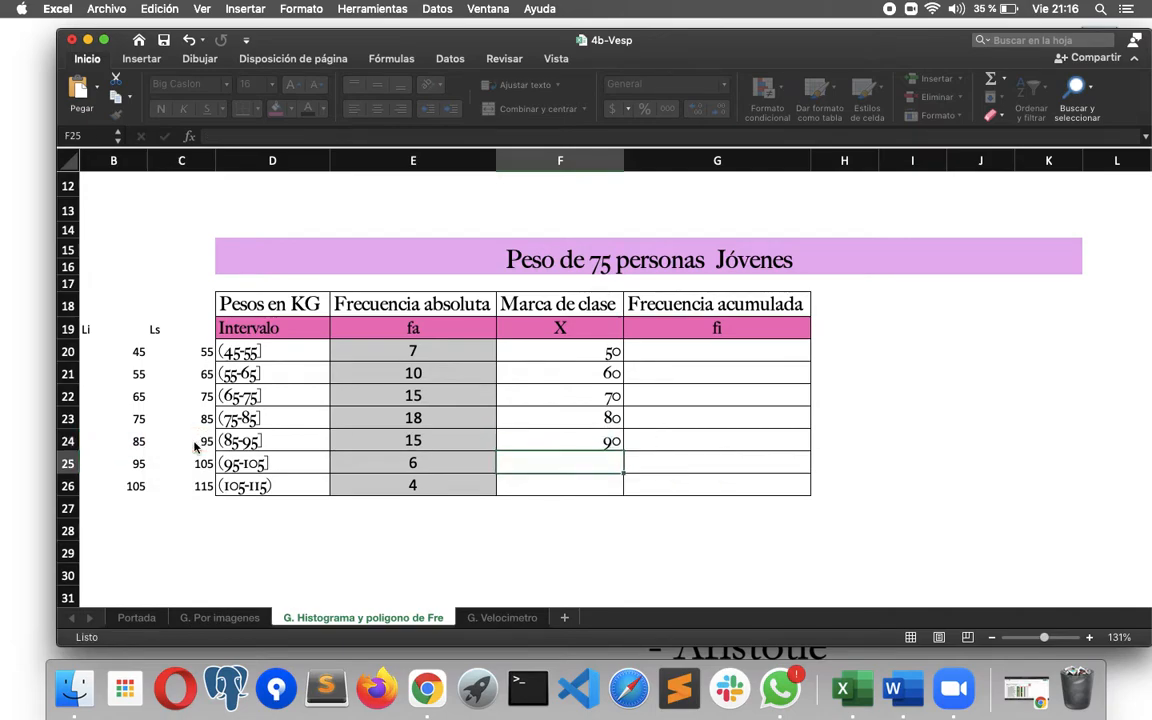
Calculate the (95-105] interval's class mark in F25 with =promedio(B25,C25)
text(=promedio)
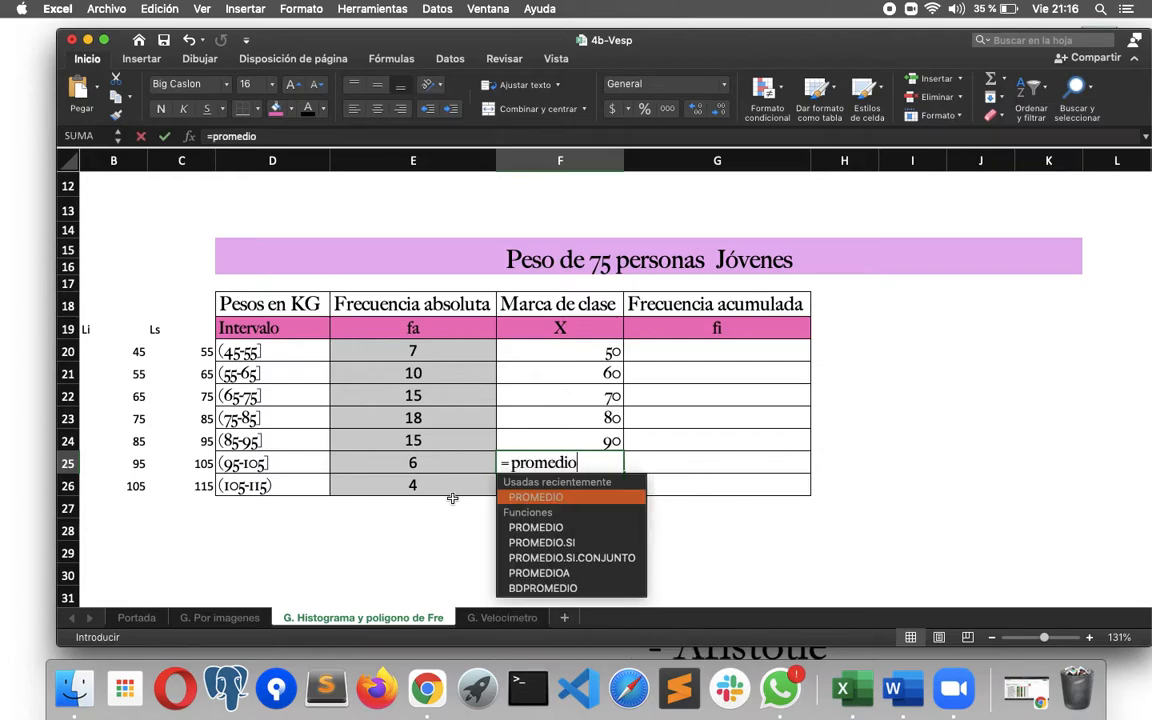
text(()
click(139, 463)
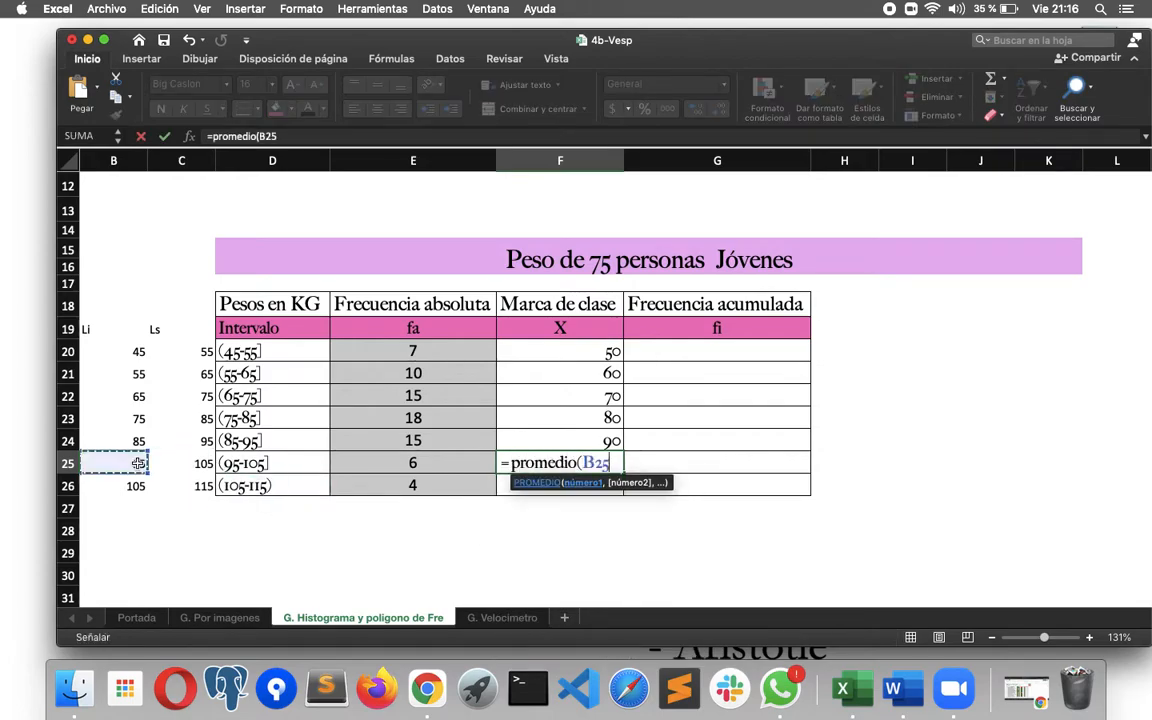
text(,)
click(191, 463)
text())
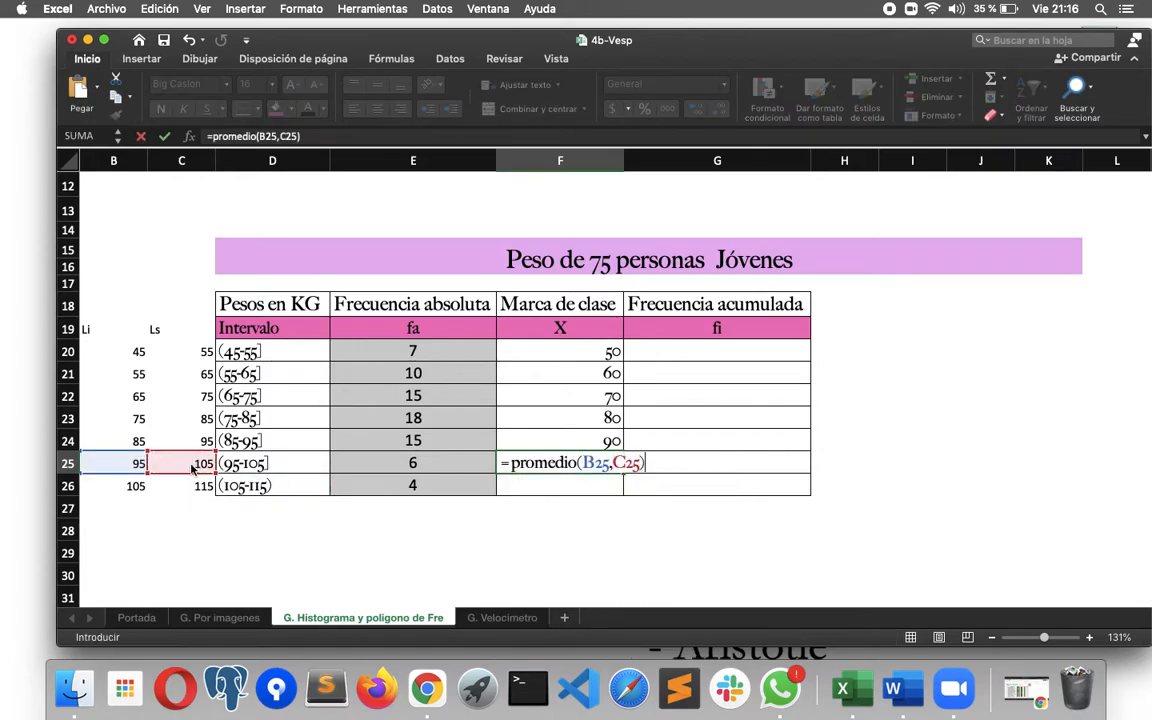
key(Return)
Calculate the (105-115) interval's class mark in F26 with =promedio(B26,C26)
text(=promedio()
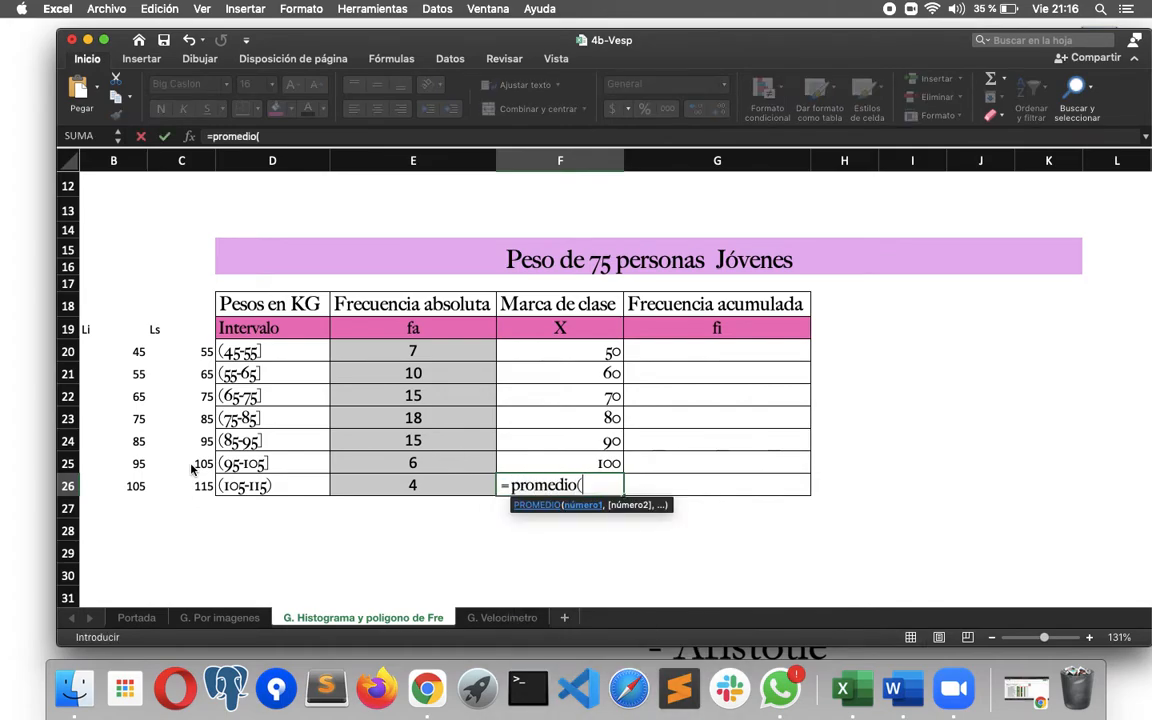
click(121, 485)
text(,)
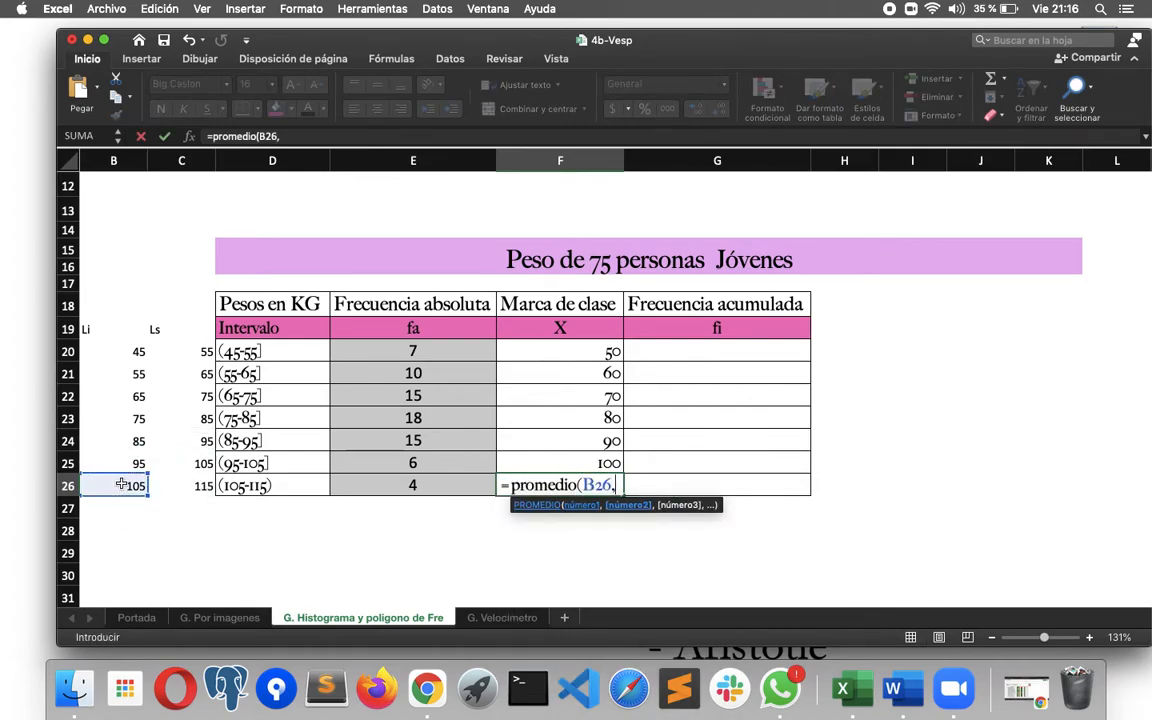
click(172, 488)
text())
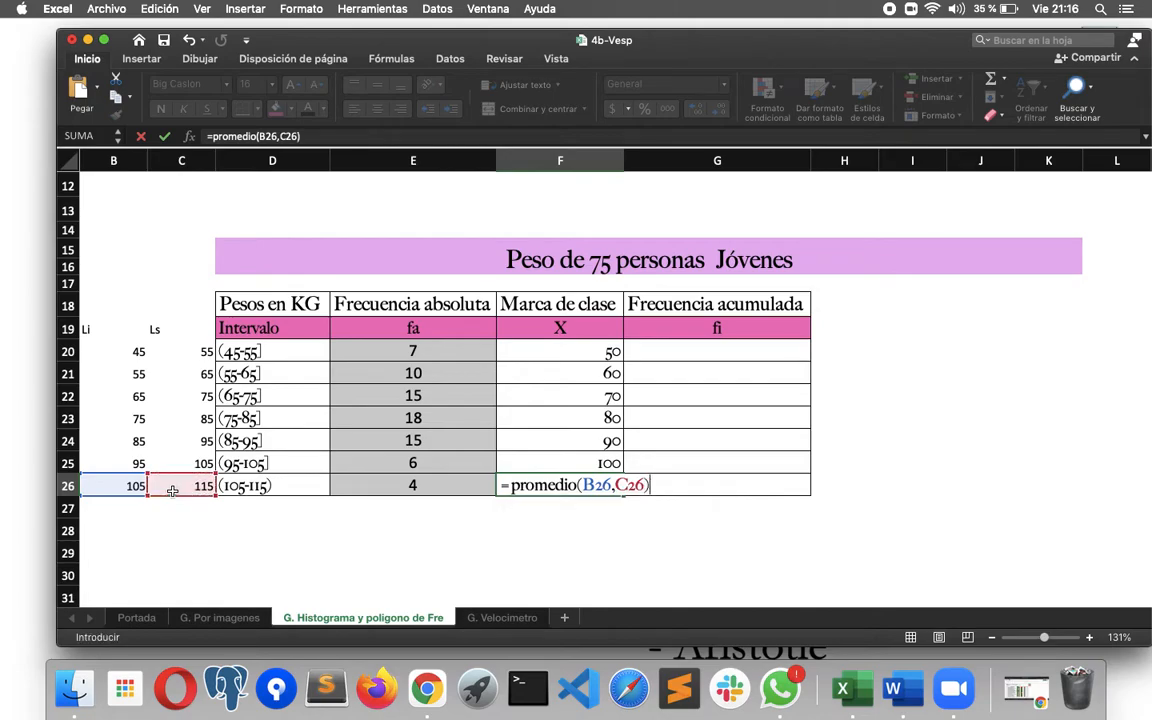
key(Return)
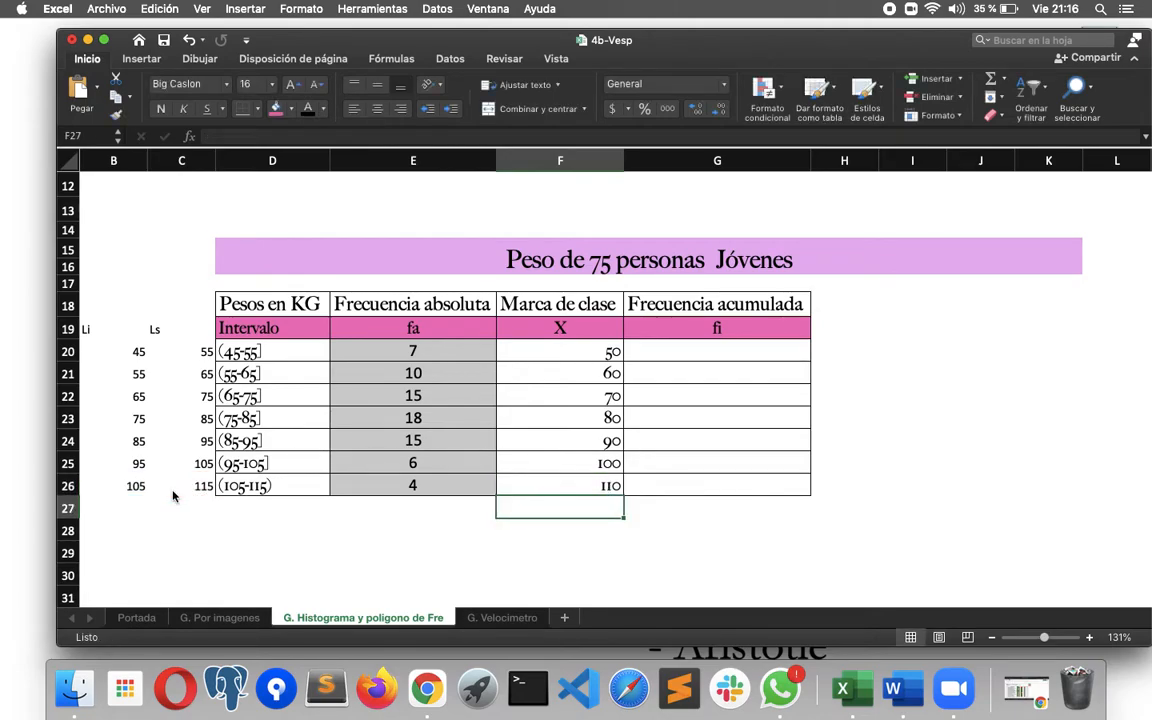
Hide the helper limits in B19:C26 by setting their font colour to white
click(111, 336)
drag(111, 336, 193, 490)
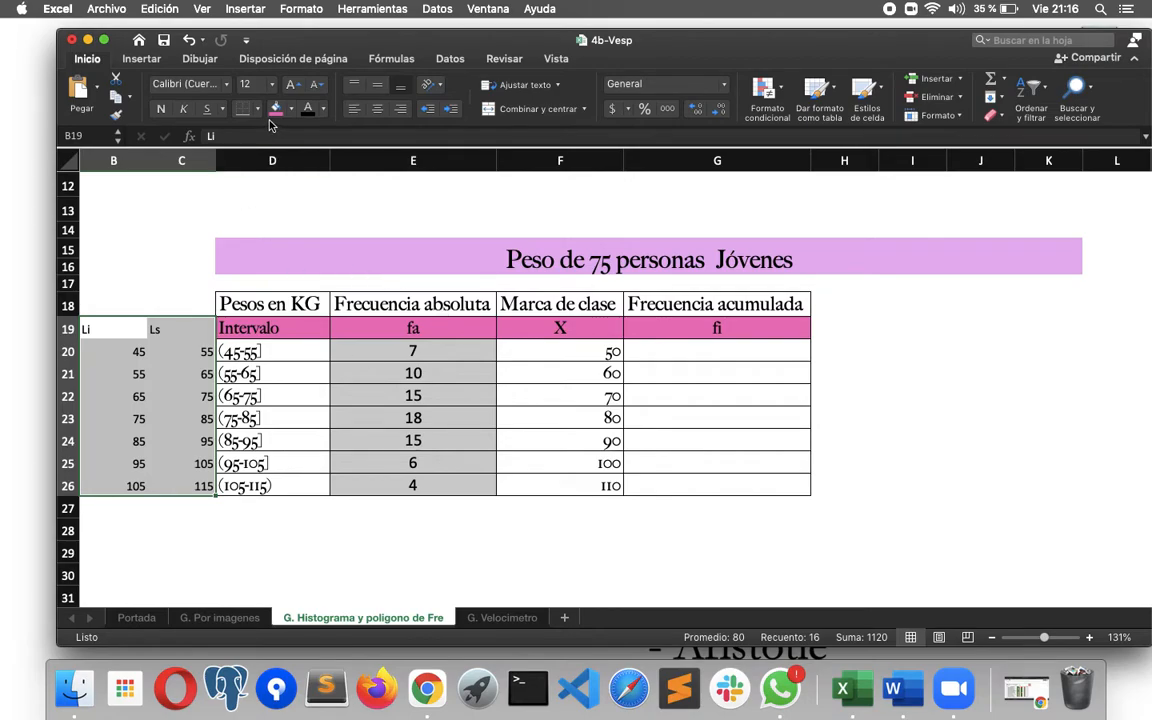
click(322, 108)
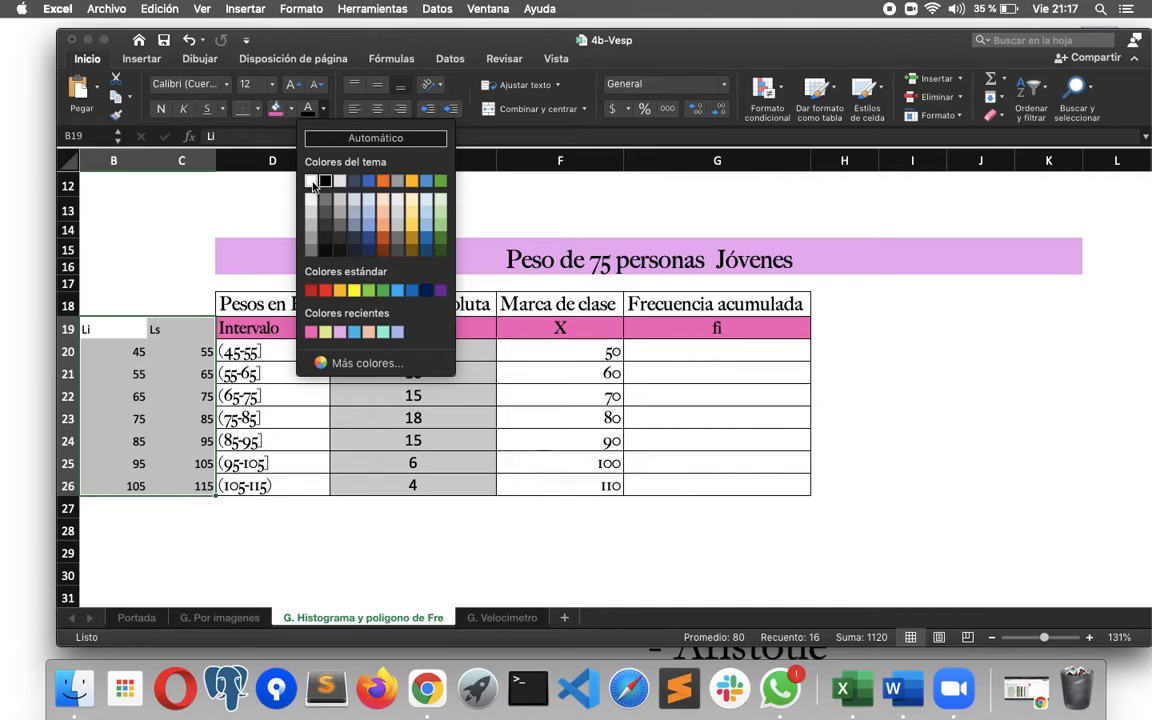
click(312, 182)
click(694, 478)
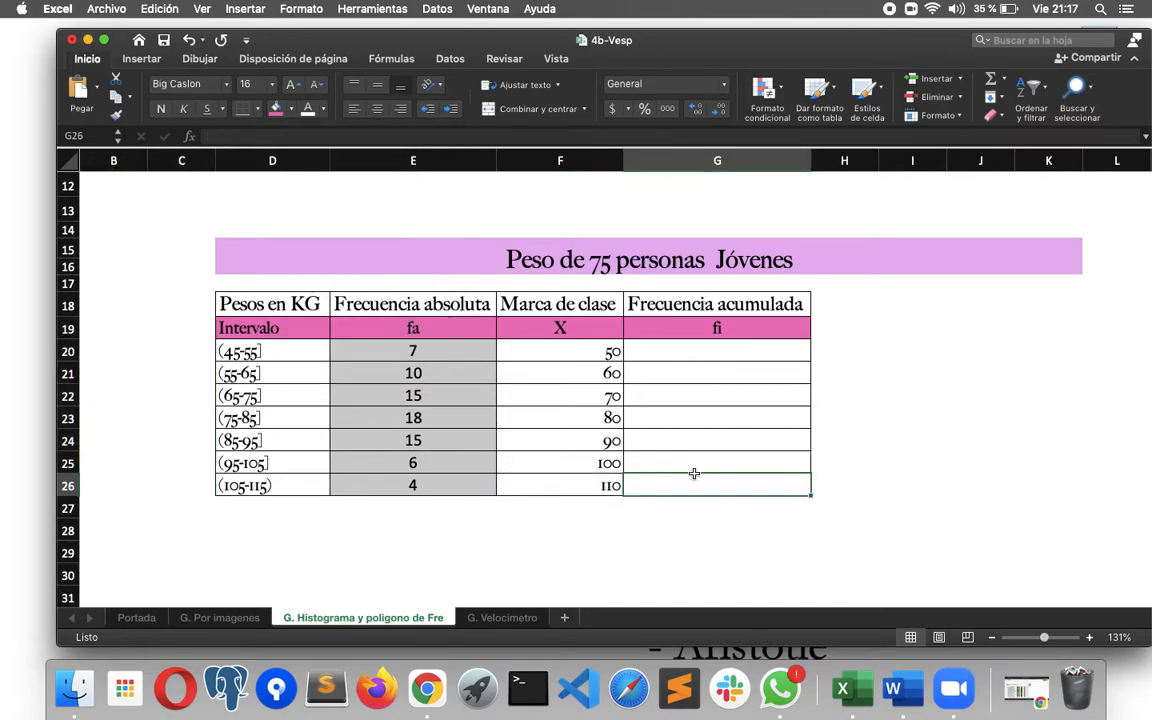
Start the cumulative frequency column by entering =E20 in G20
scroll(780, 444, right, 2)
scroll(780, 444, down, 1)
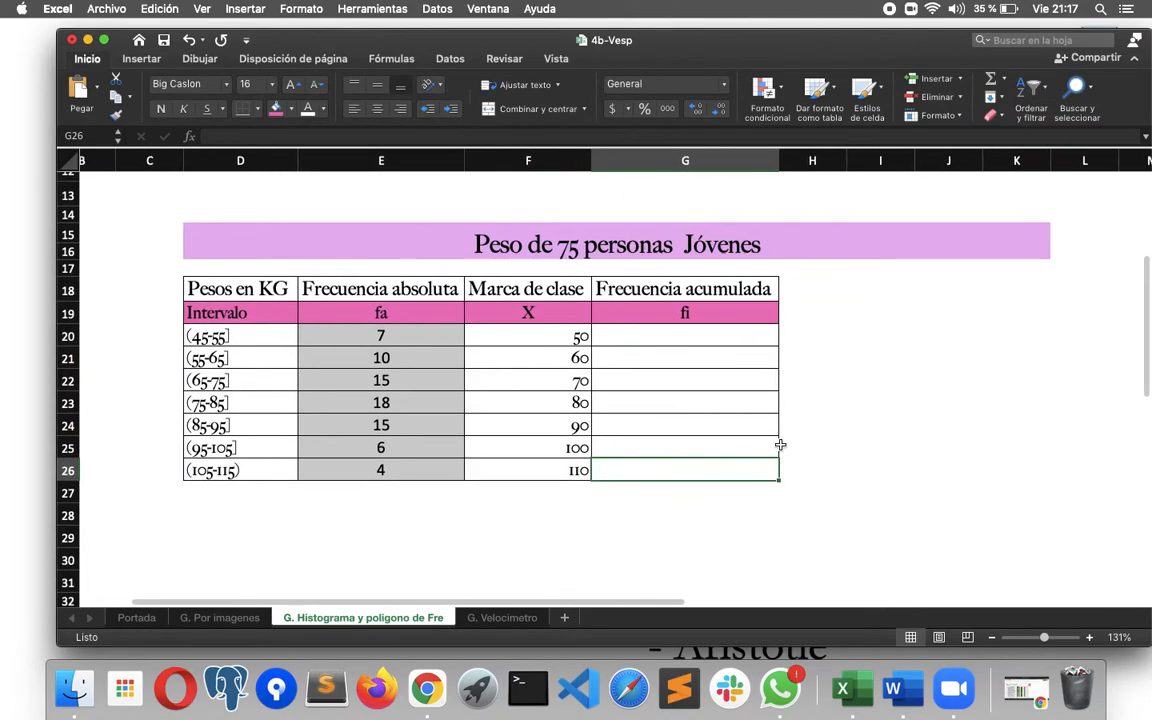
click(702, 354)
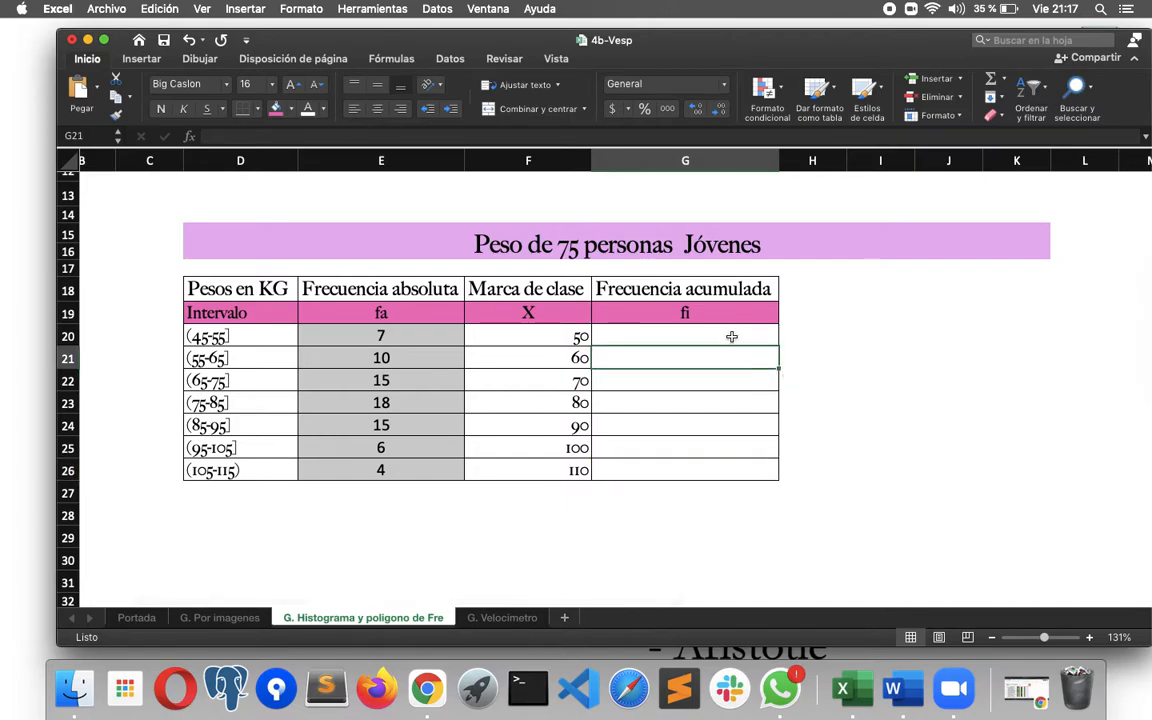
click(731, 337)
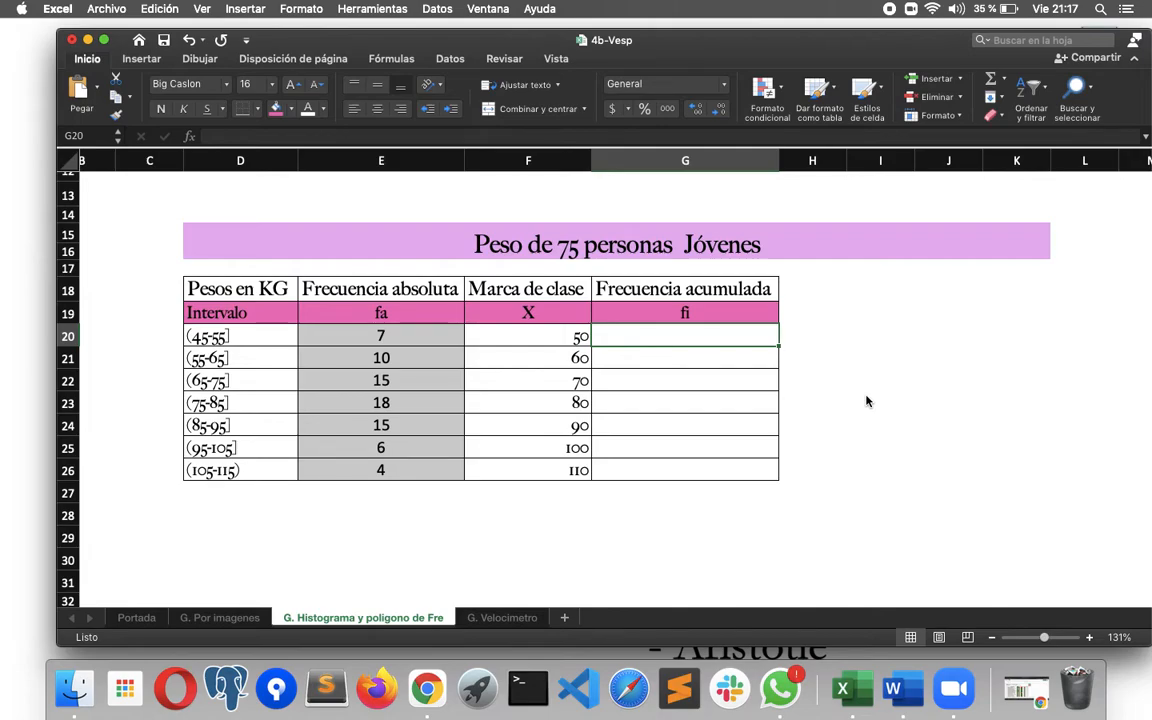
text(=)
click(425, 331)
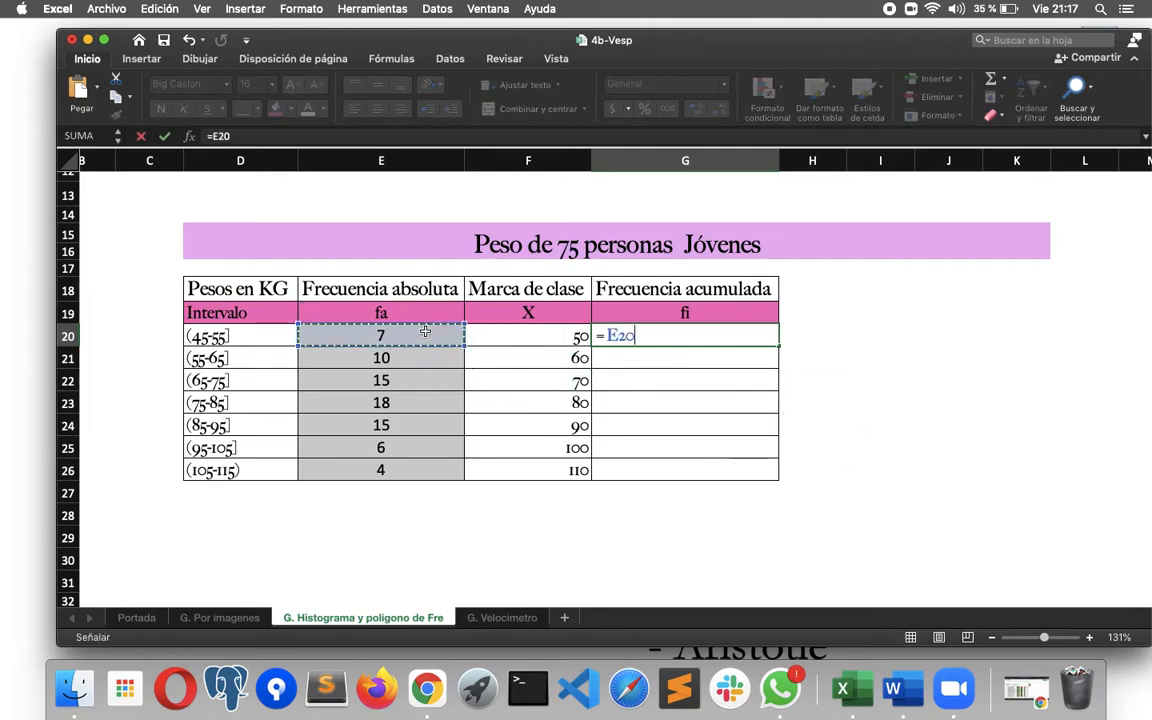
key(Return)
Calculate the (55-65] interval's cumulative frequency in G21 with =E21+G20
text(=)
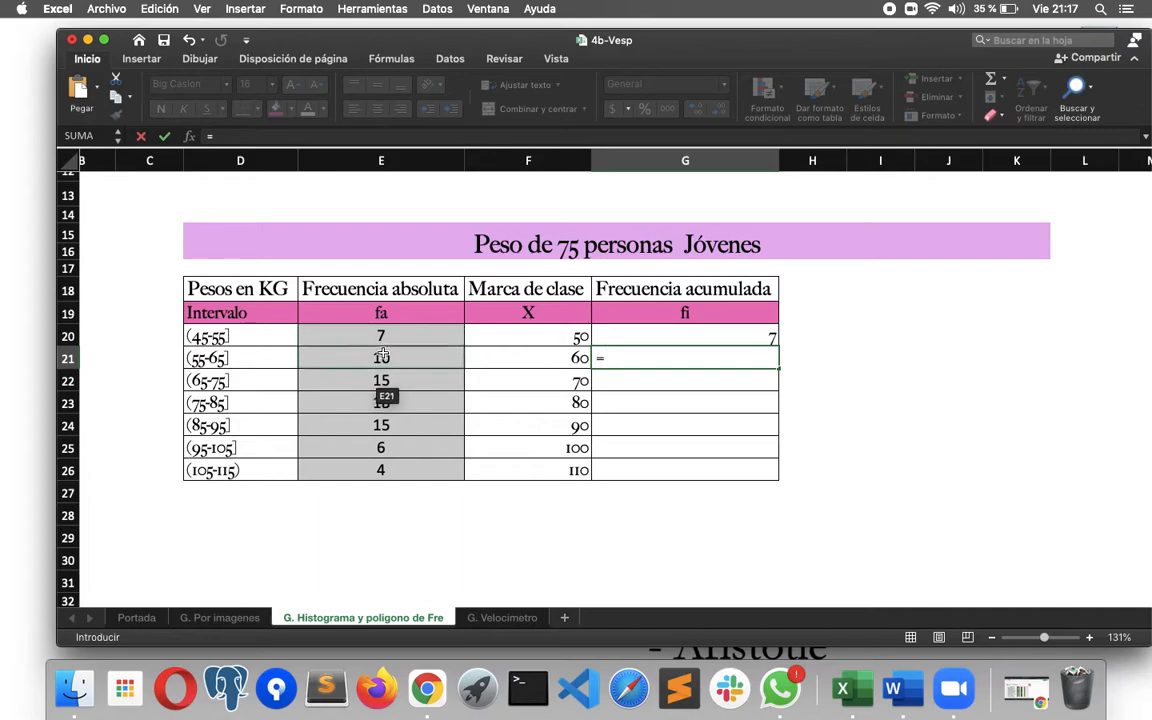
click(382, 355)
text(+)
click(657, 336)
key(Return)
Calculate the (65-75] interval's cumulative frequency in G22 with =E22+G21
text(=)
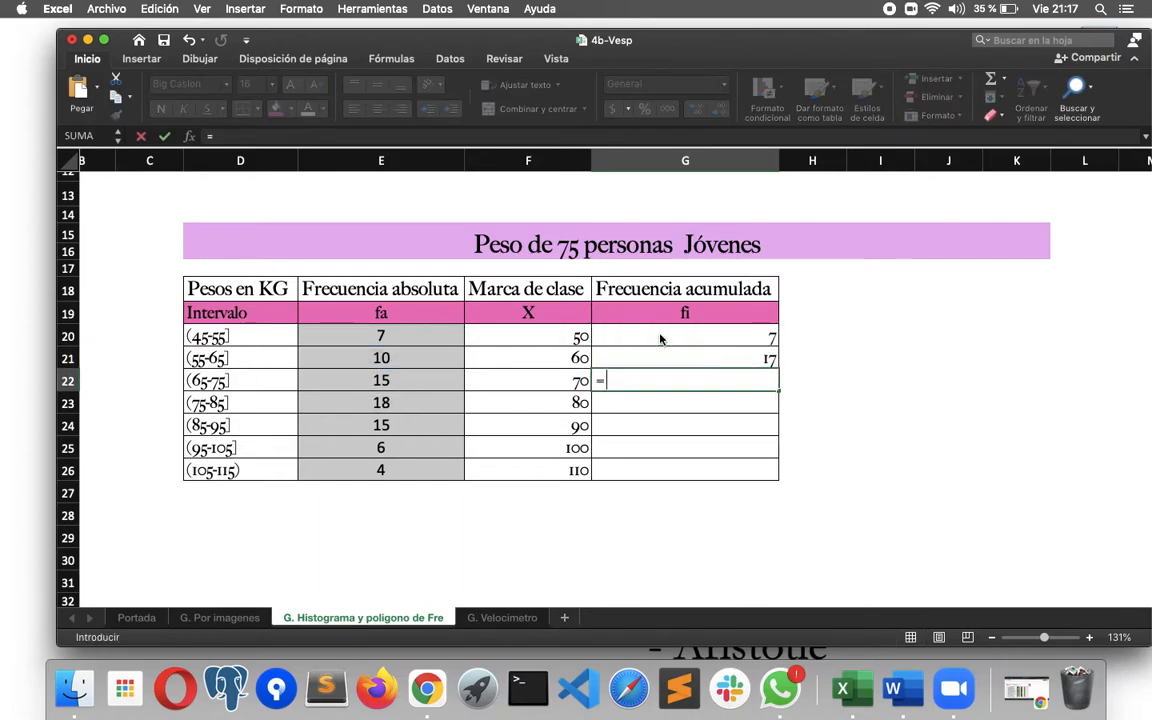
click(412, 380)
text(+)
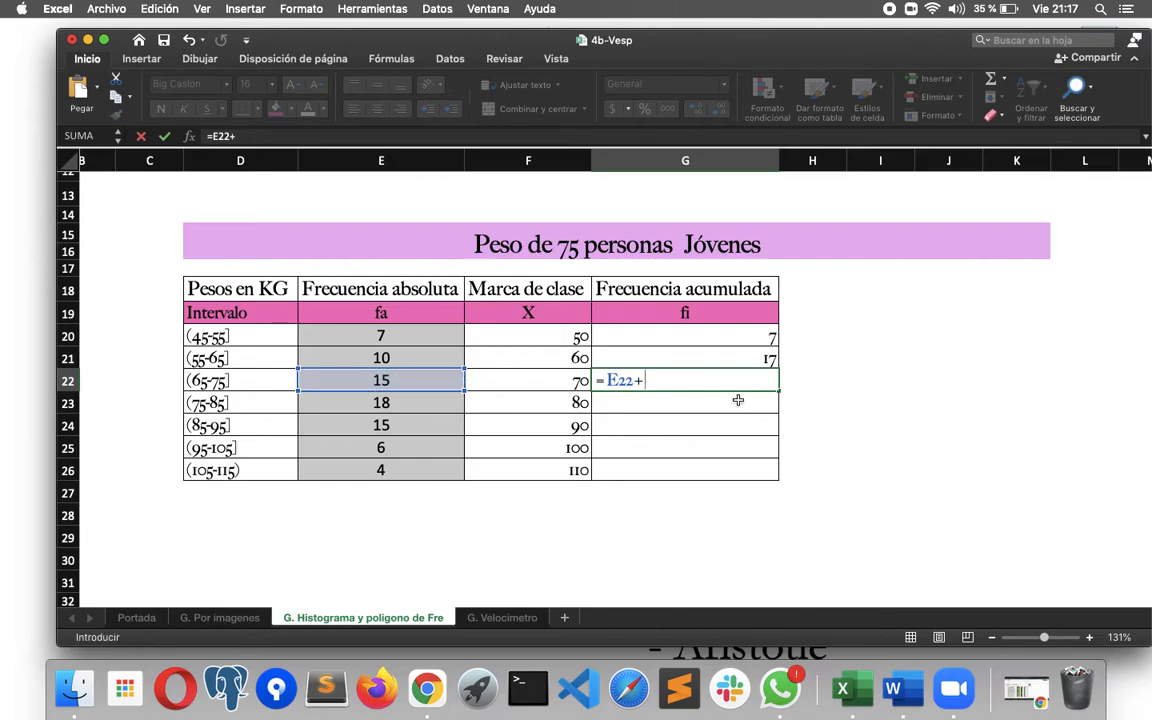
click(767, 360)
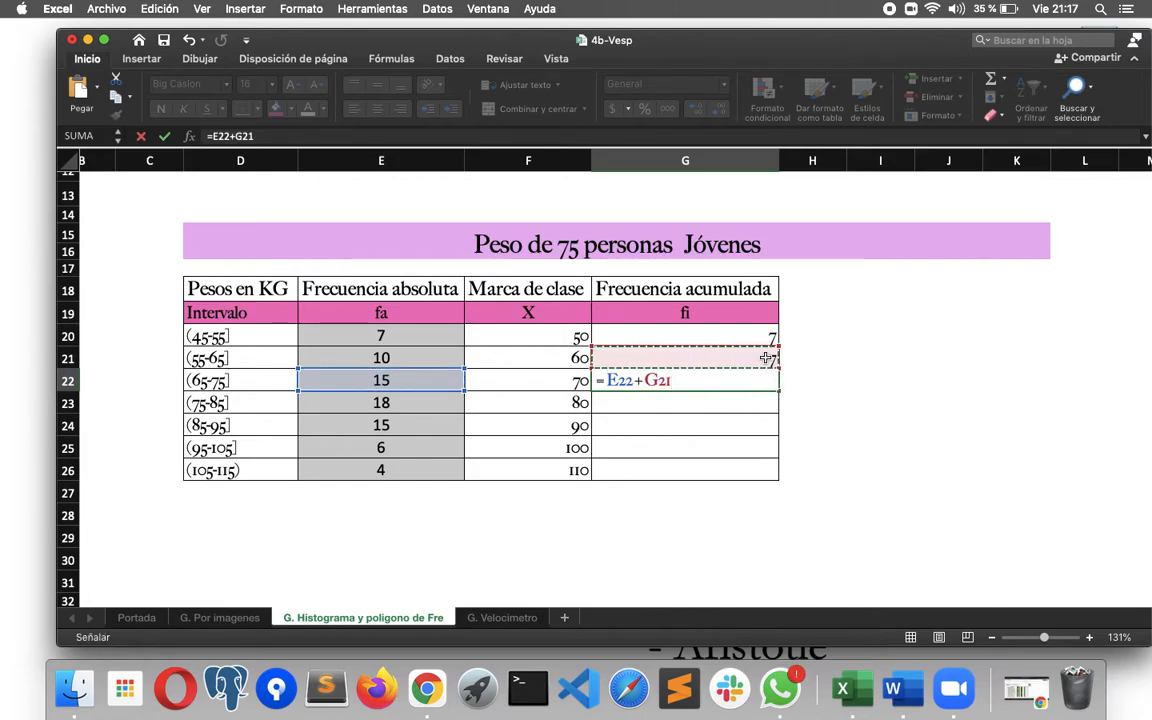
key(Return)
Calculate the (75-85] interval's cumulative frequency in G23 with =E23+G22
text(=)
click(418, 402)
text(+)
click(737, 380)
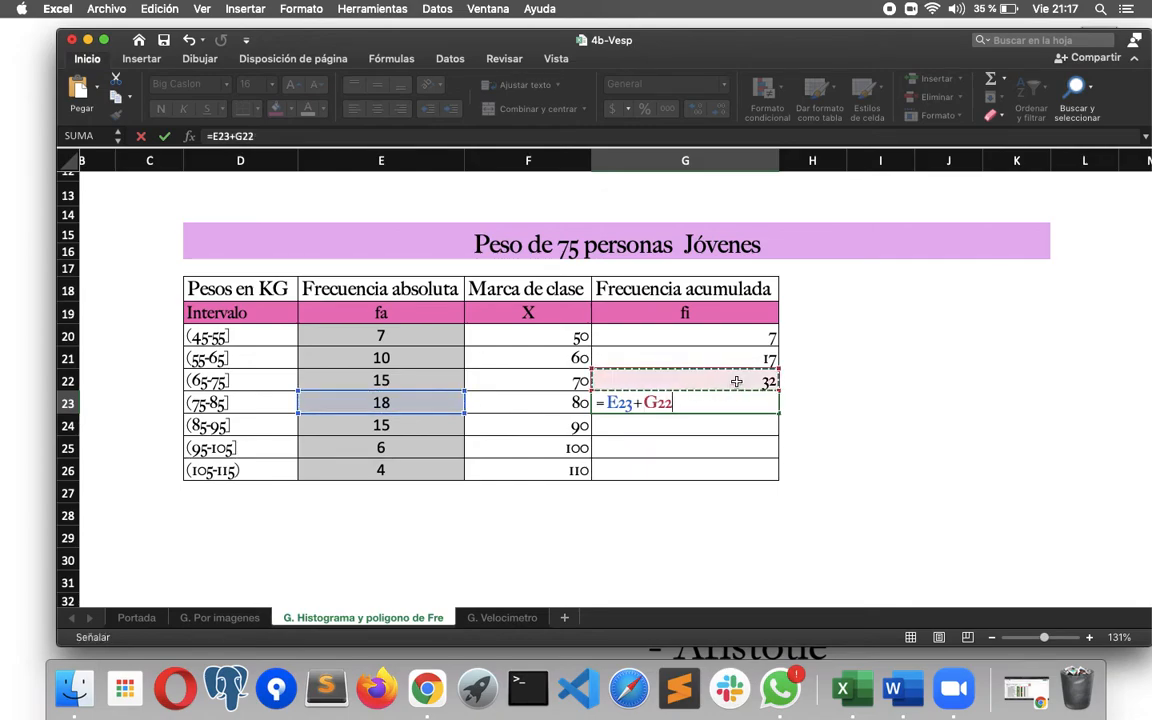
key(Return)
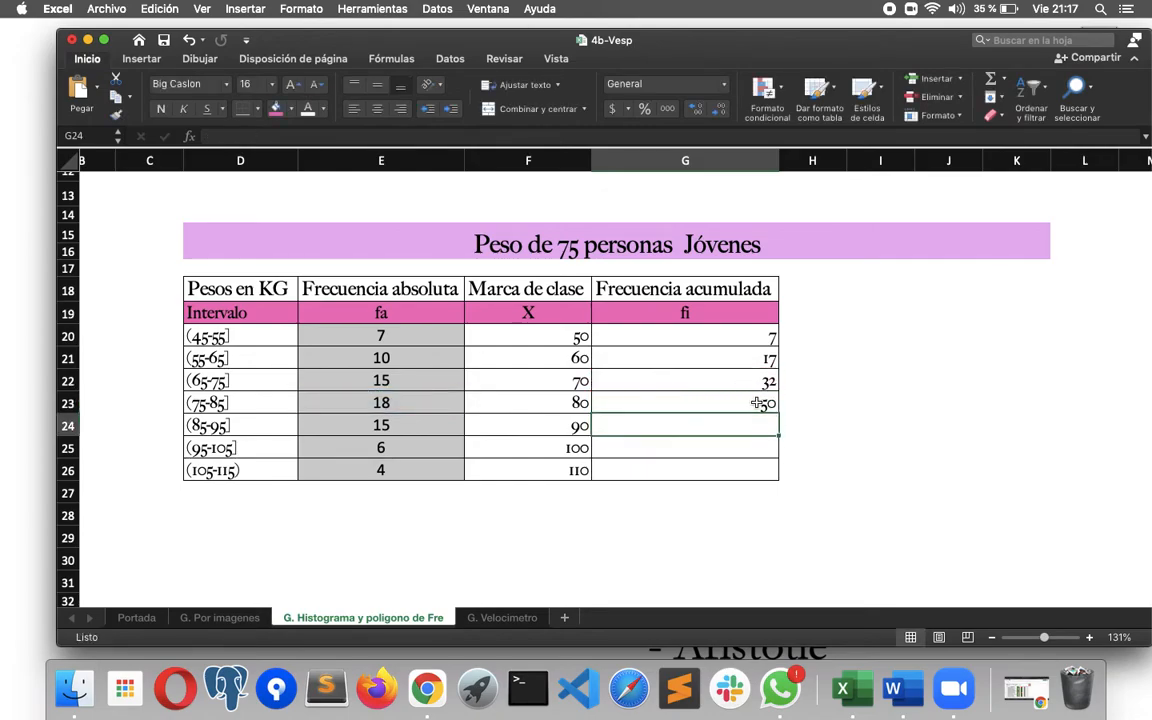
Fill the cumulative frequency formula from G23 down to G26
click(765, 404)
drag(780, 414, 781, 478)
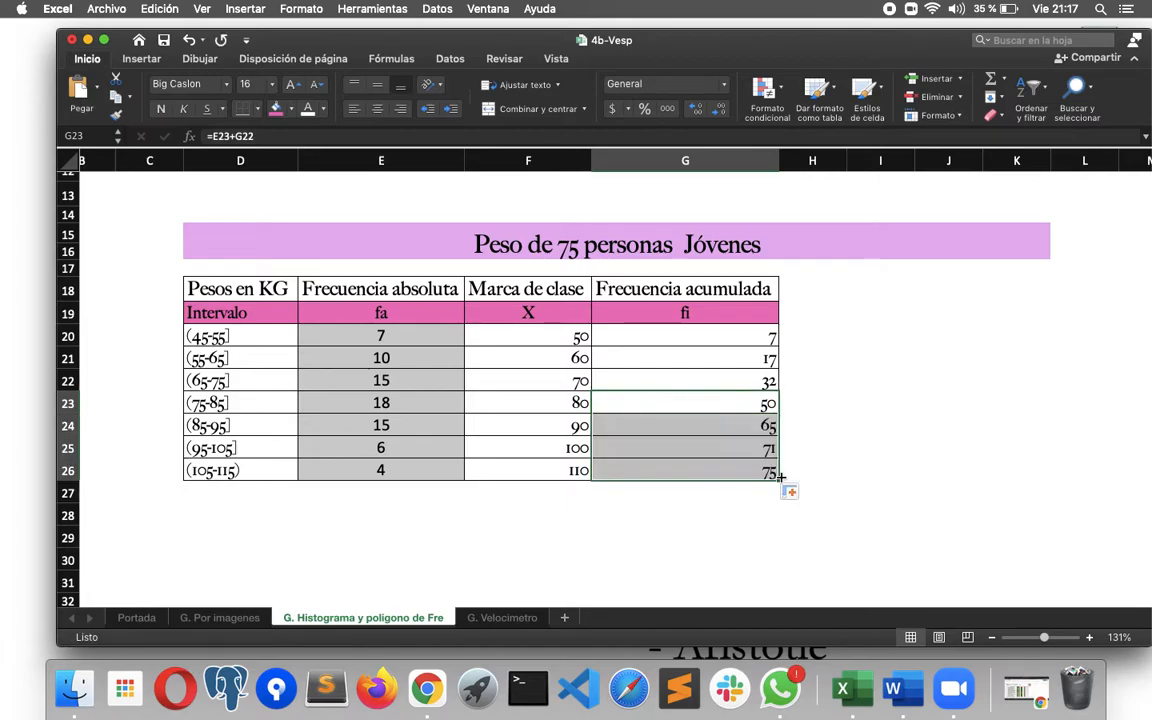
click(823, 389)
Refill the cumulative frequency column from the G21 formula down through G26
click(771, 362)
drag(779, 369, 776, 476)
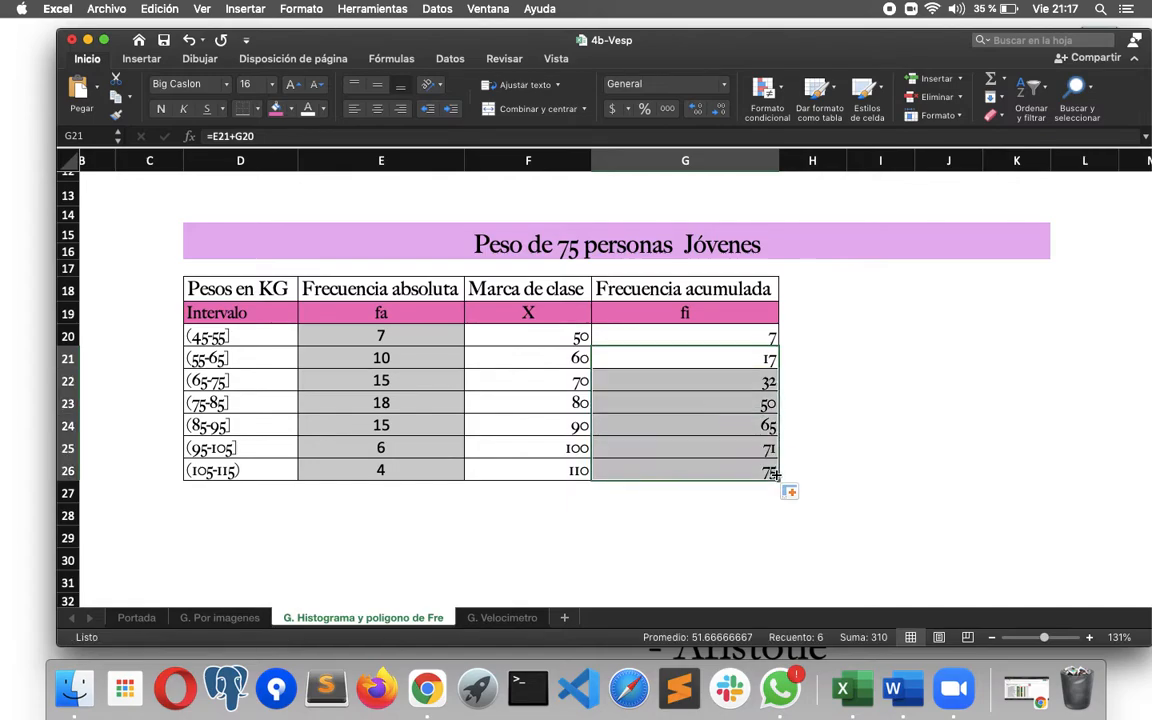
click(836, 422)
scroll(833, 419, up, 5)
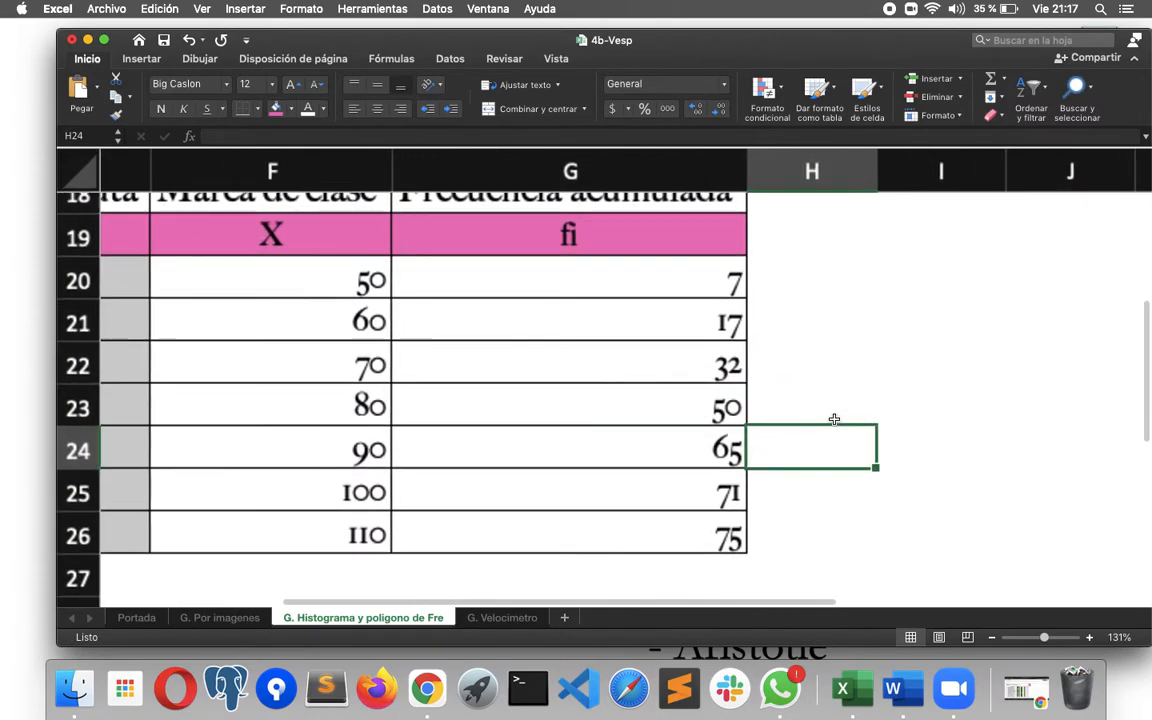
click(707, 325)
scroll(874, 373, right, 3)
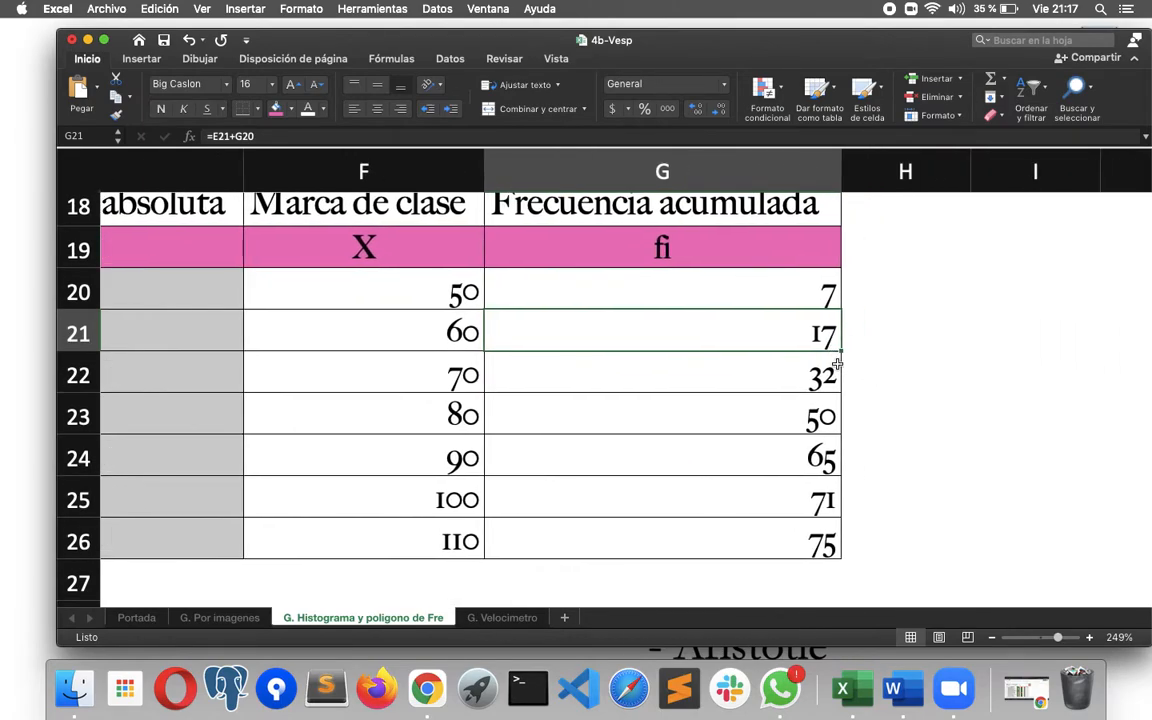
drag(844, 350, 844, 548)
scroll(631, 376, down, 5)
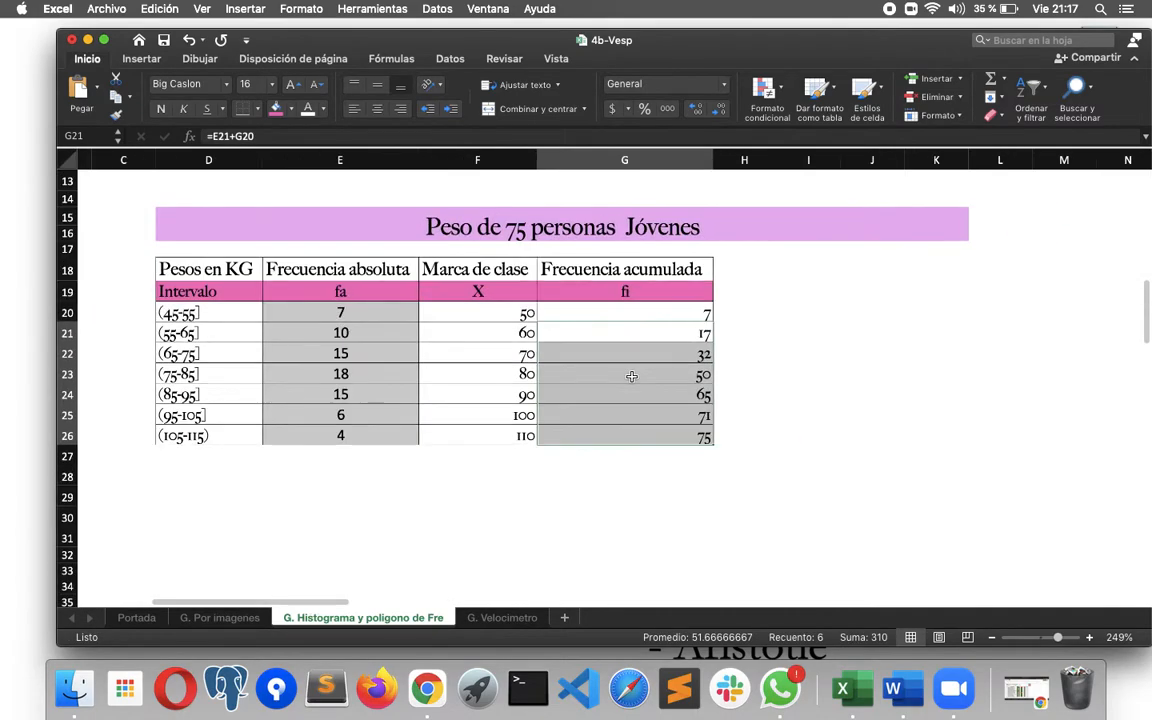
click(919, 394)
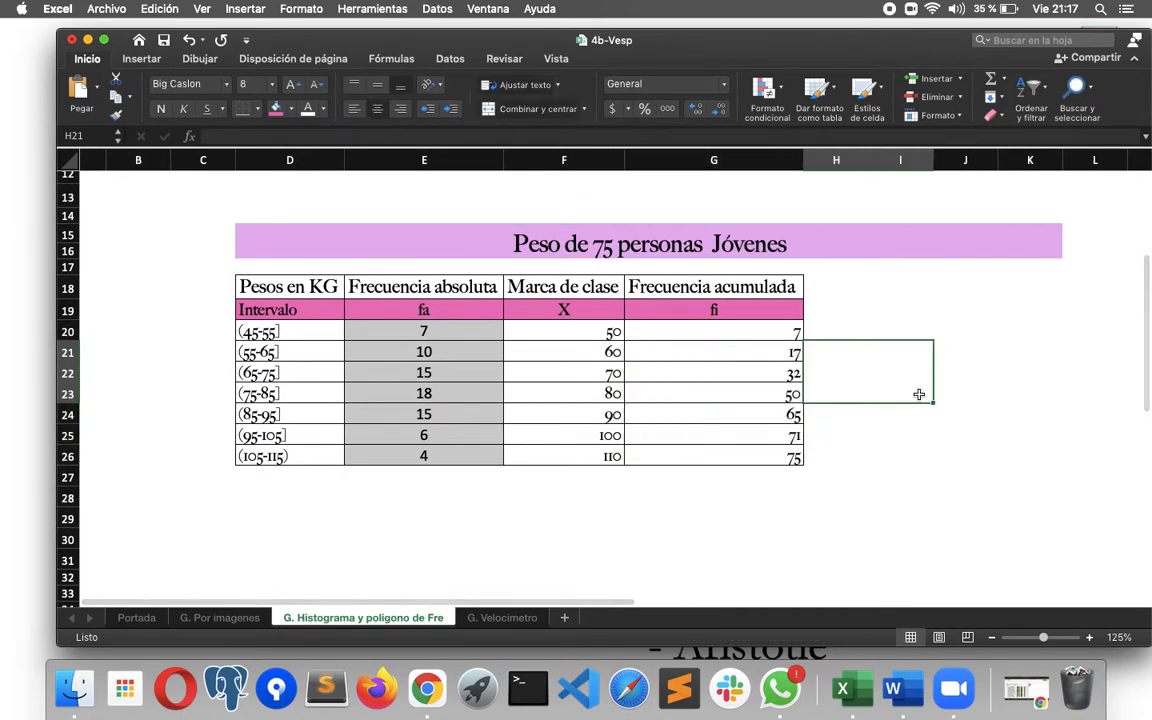
Narrow the Frecuencia acumulada column slightly and select the empty cell J20 beside the table
scroll(919, 394, down, 2)
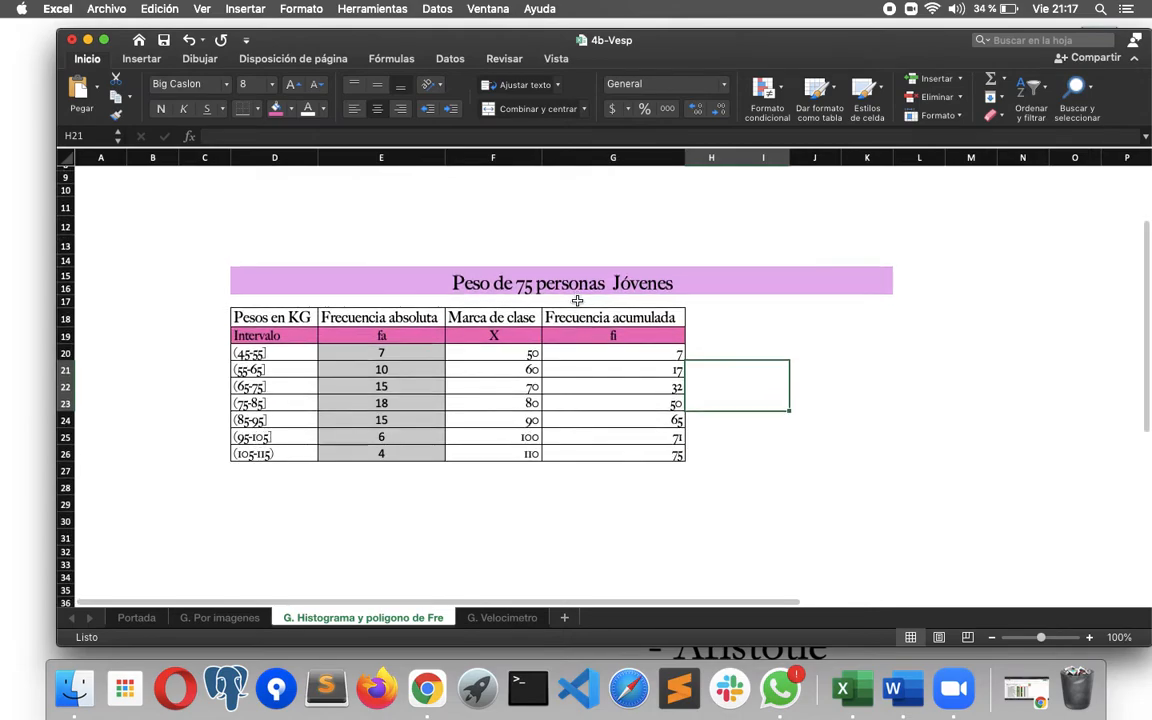
scroll(578, 301, down, 3)
scroll(479, 320, up, 3)
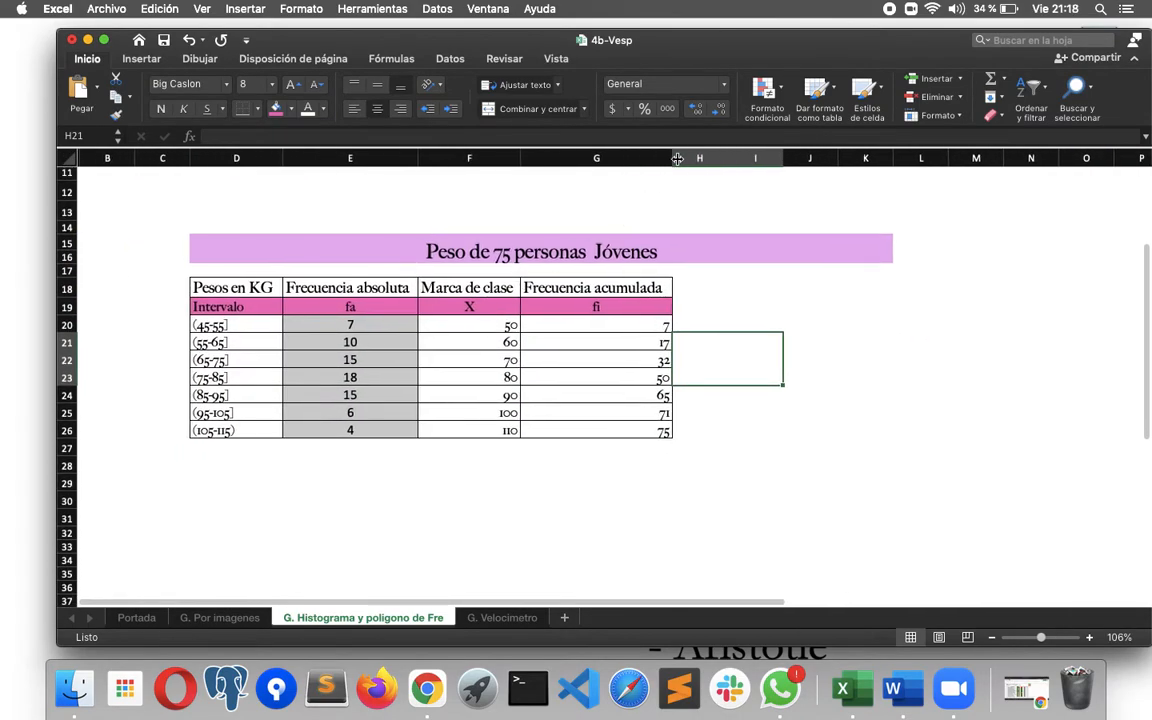
mouse_move(671, 158)
mouse_down()
mouse_move(615, 160)
mouse_move(669, 160)
mouse_up()
click(792, 320)
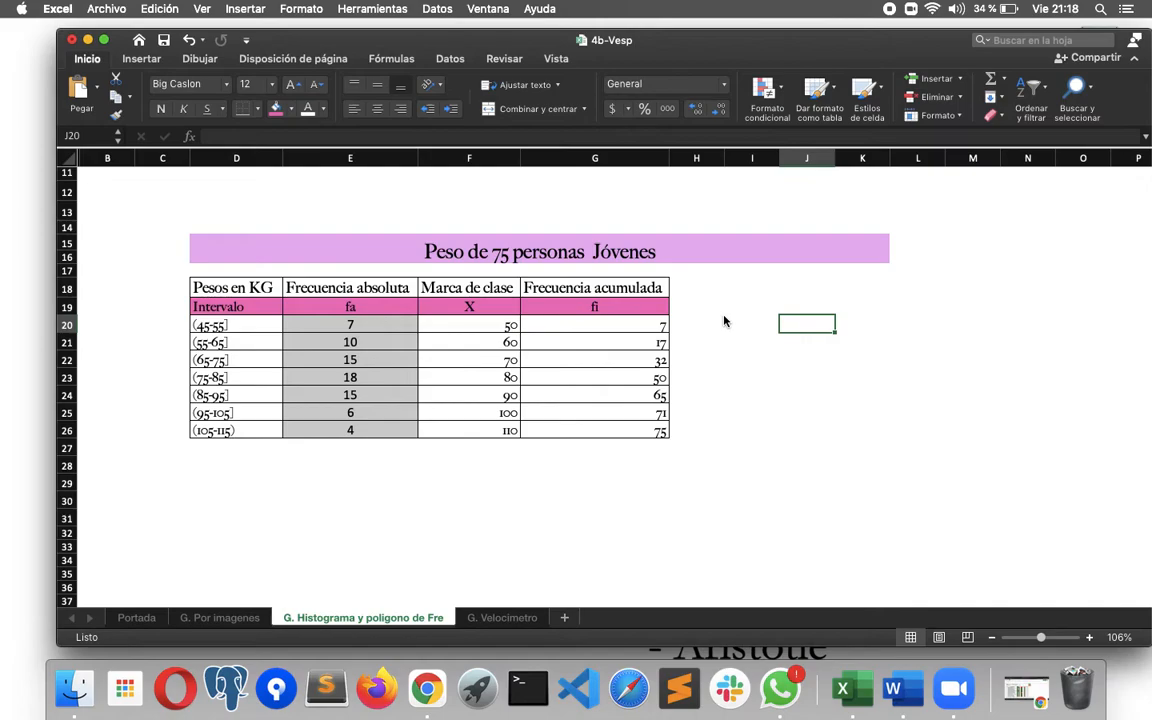
Insert an empty 2D clustered column chart from J20, place it beside the table and enlarge it down to about row 32
click(156, 60)
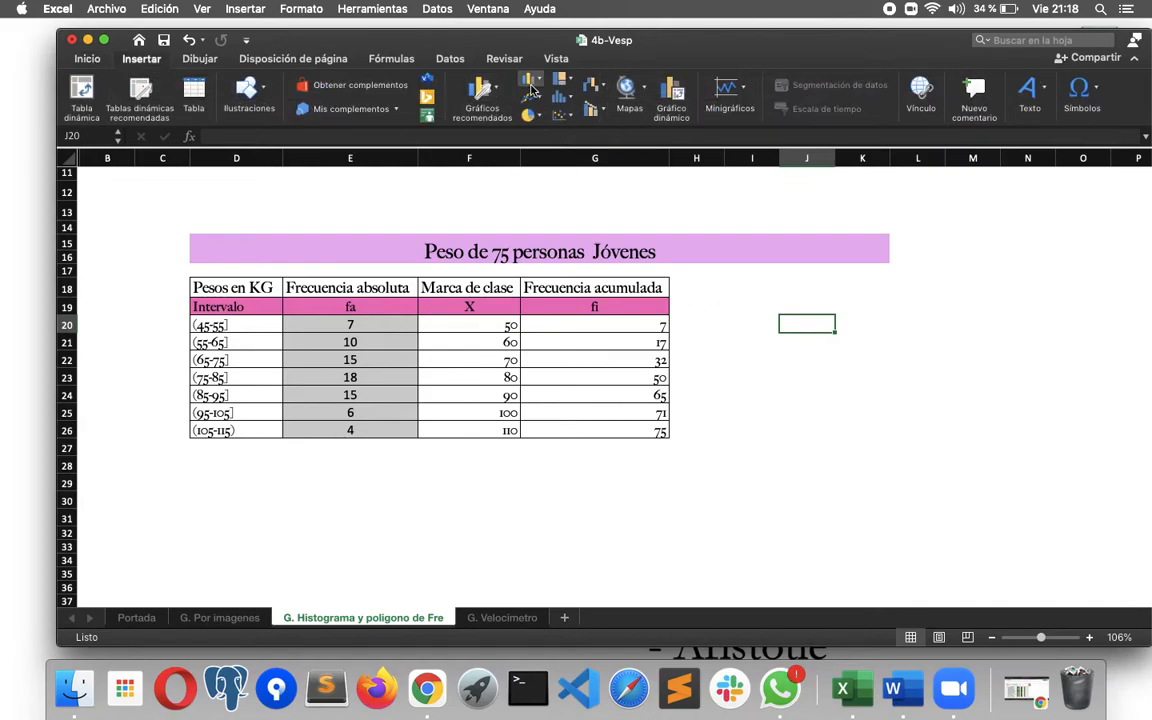
click(533, 82)
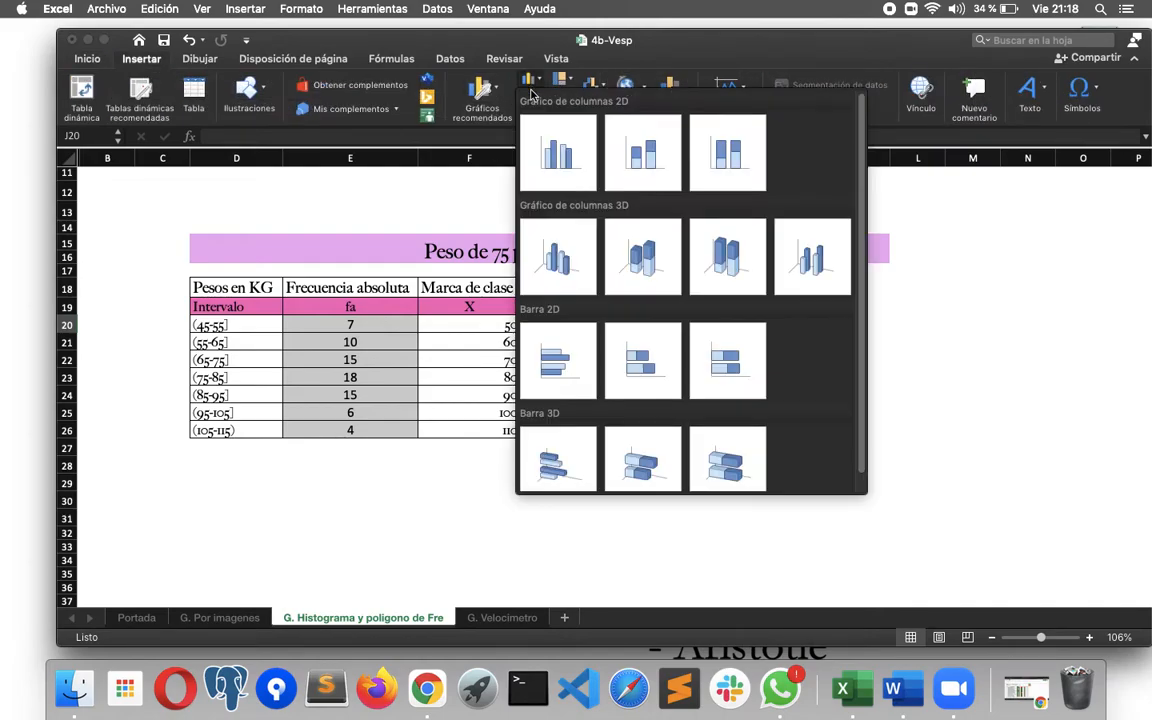
click(553, 181)
drag(655, 344, 957, 332)
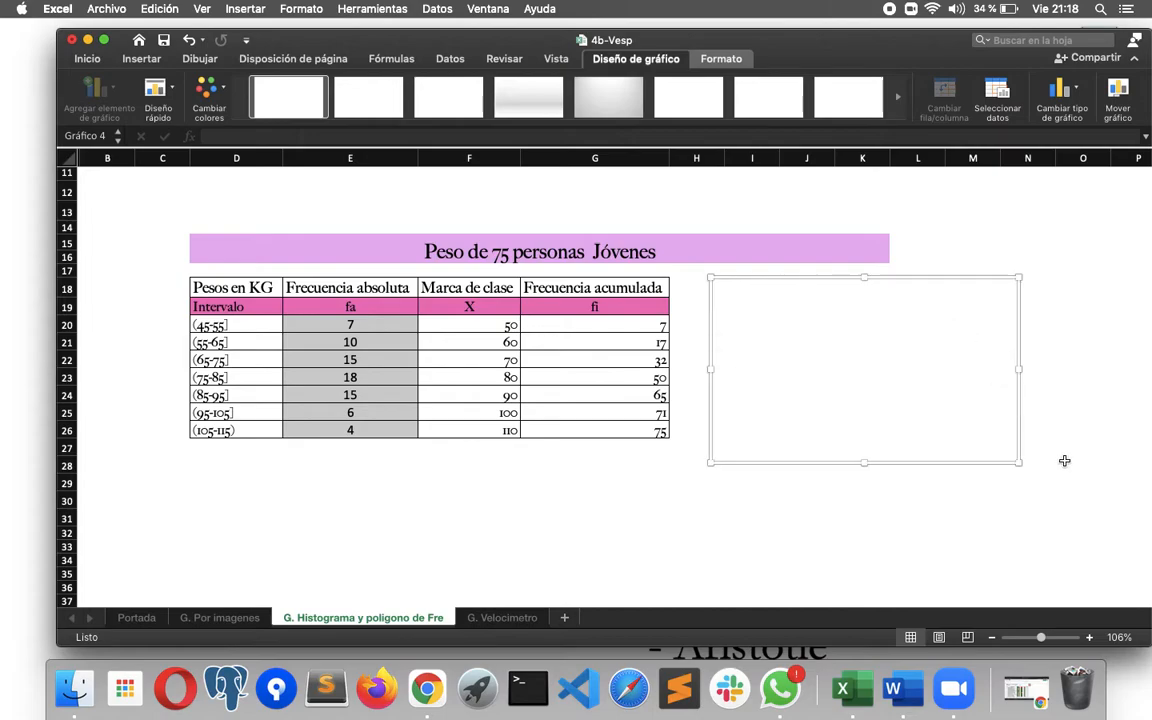
drag(1026, 464, 1112, 533)
click(1003, 445)
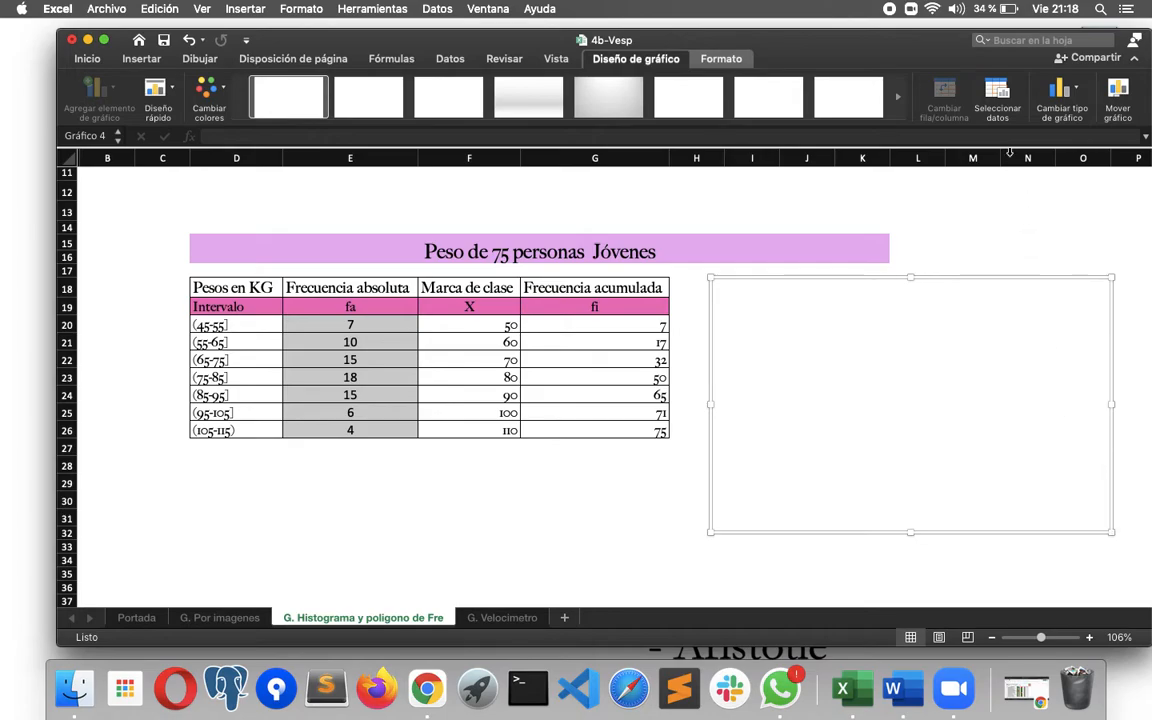
Add a series named HISTOGRAMA to the empty chart, using the absolute frequencies E20:E26 as Y values
click(998, 92)
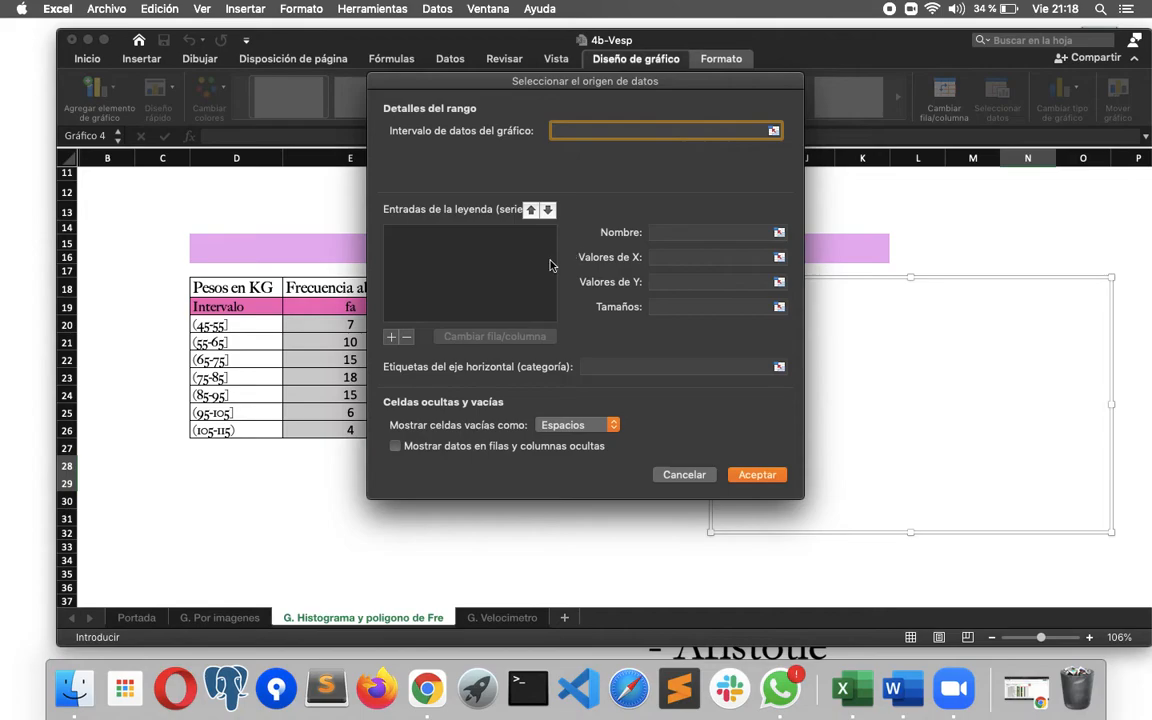
click(392, 338)
click(679, 231)
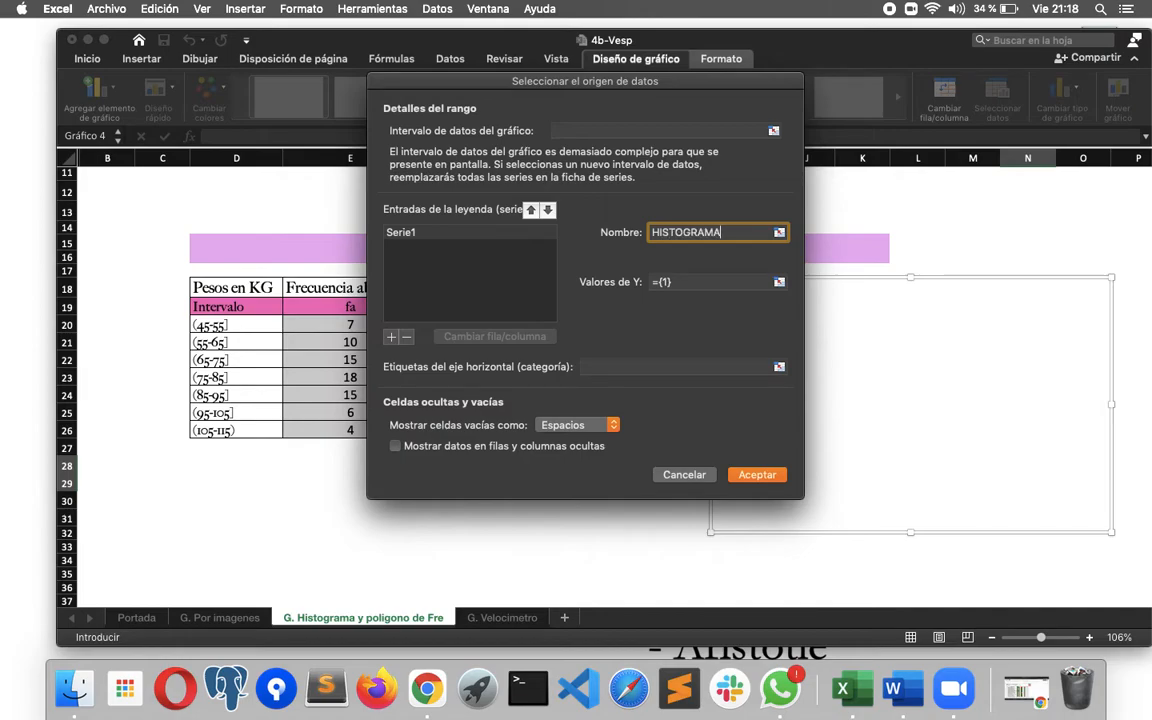
click(779, 282)
drag(350, 325, 366, 425)
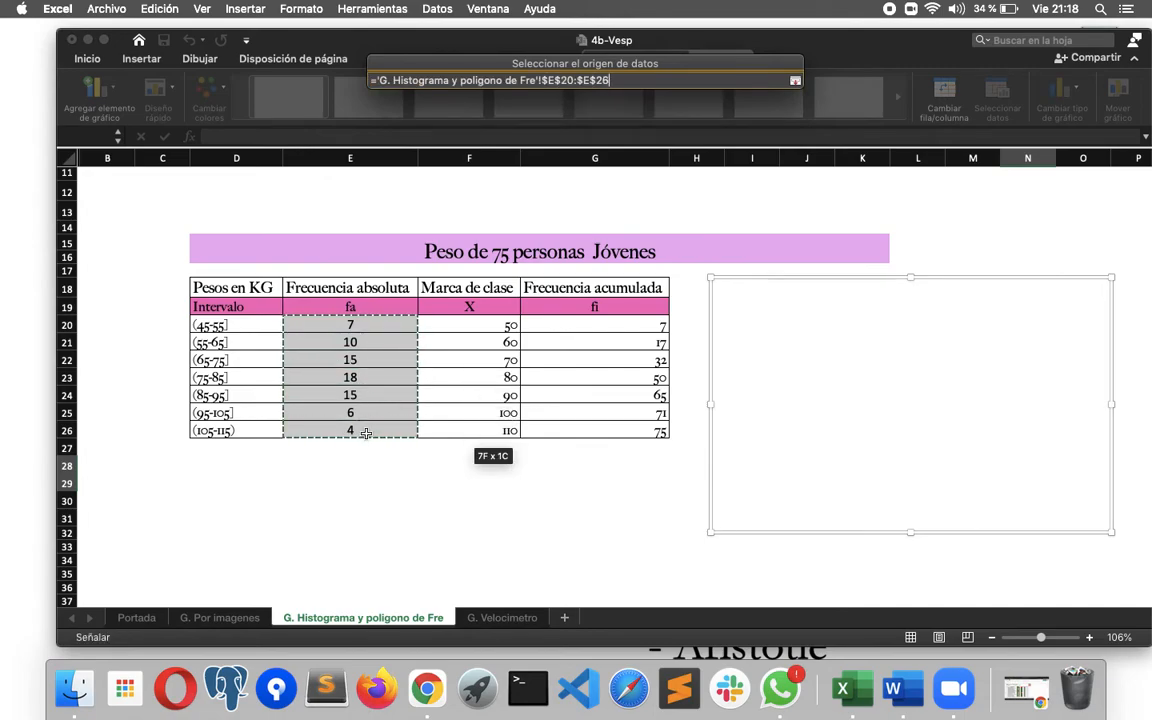
click(795, 80)
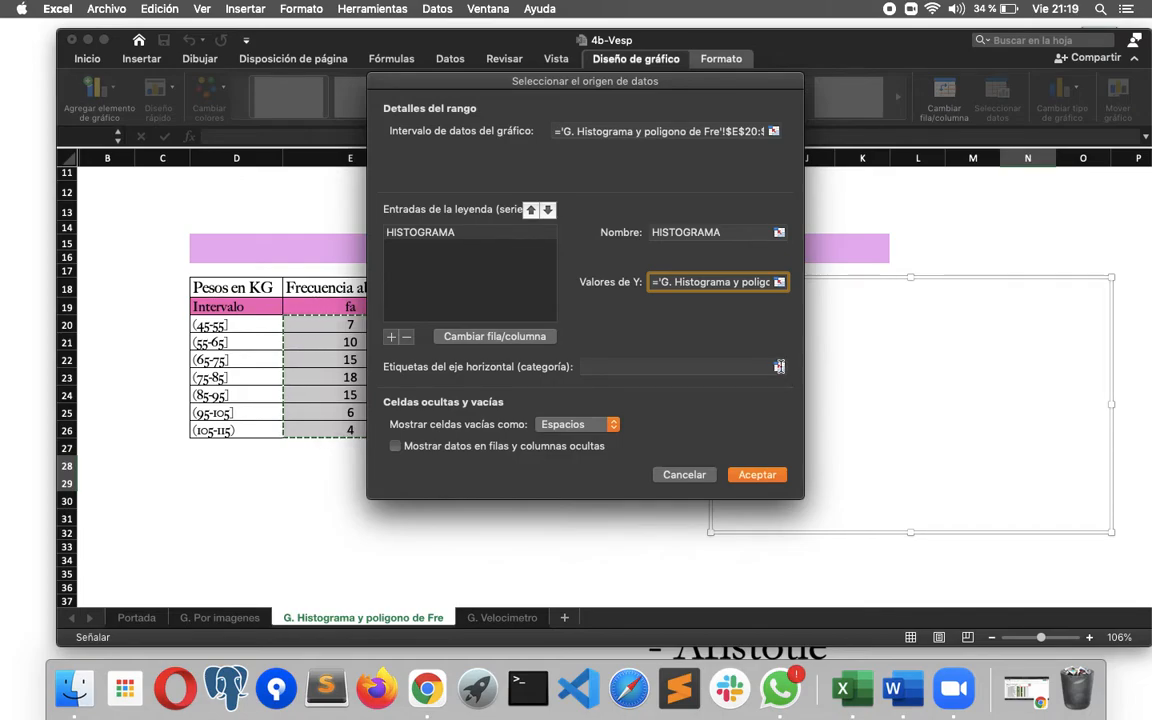
Set the horizontal axis category labels to the class marks F20:F26 and apply the data source
click(779, 366)
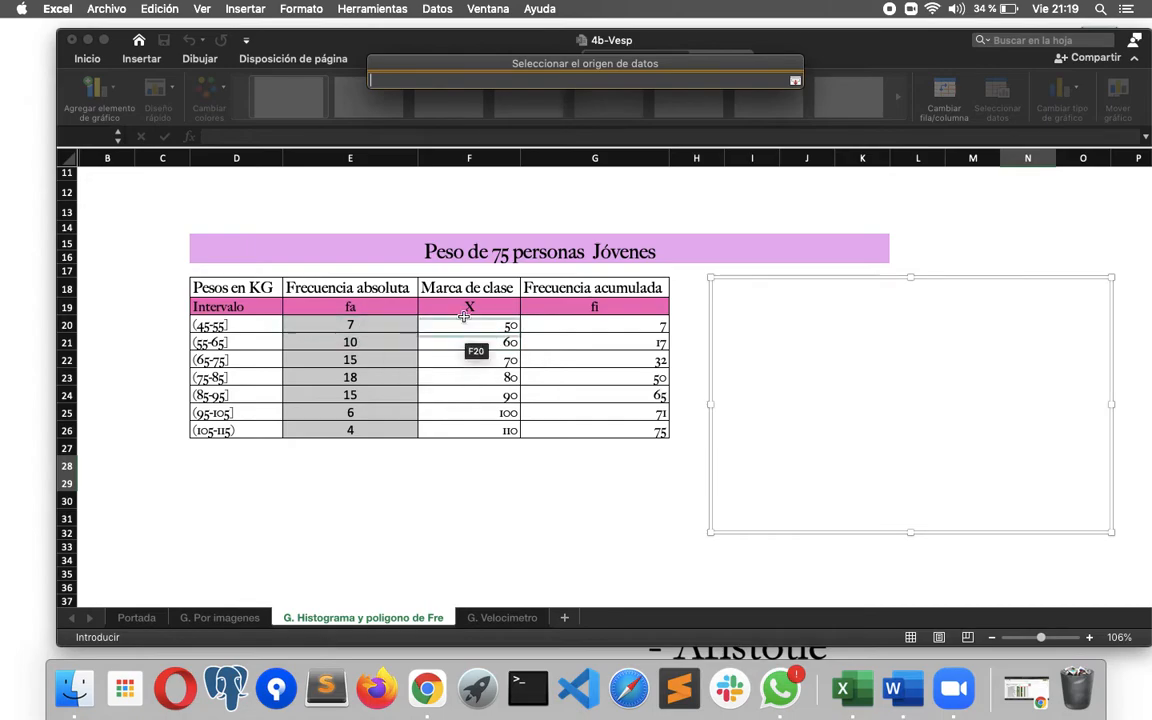
drag(490, 325, 488, 430)
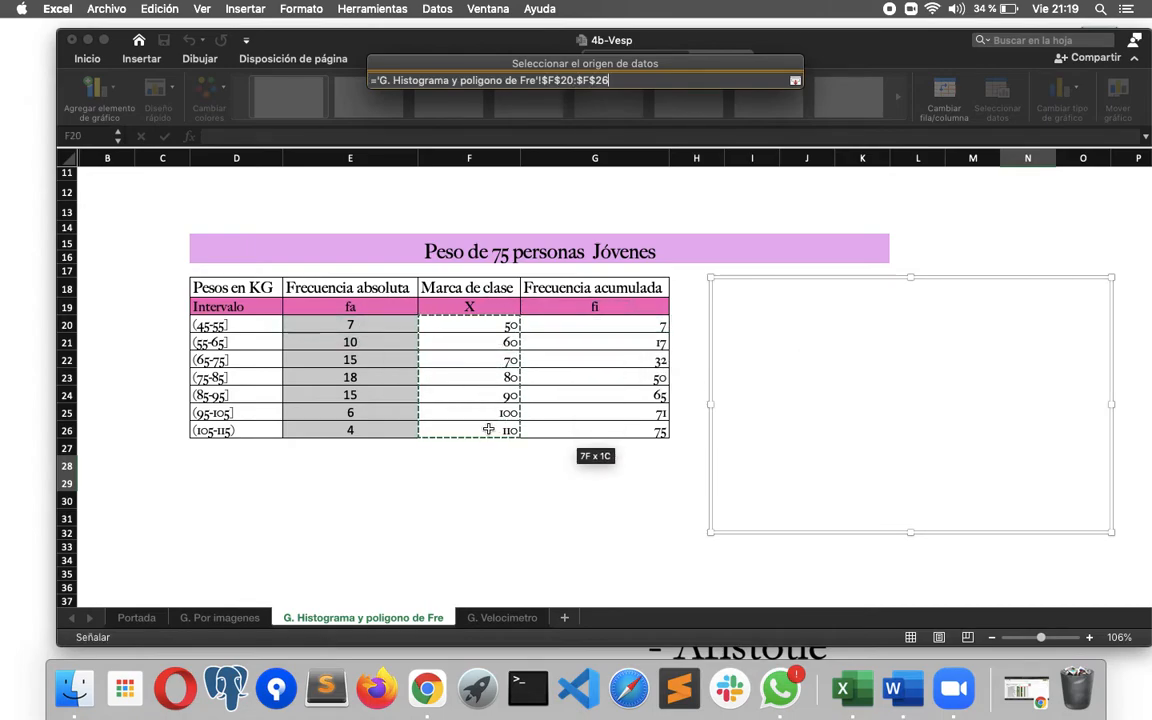
click(795, 80)
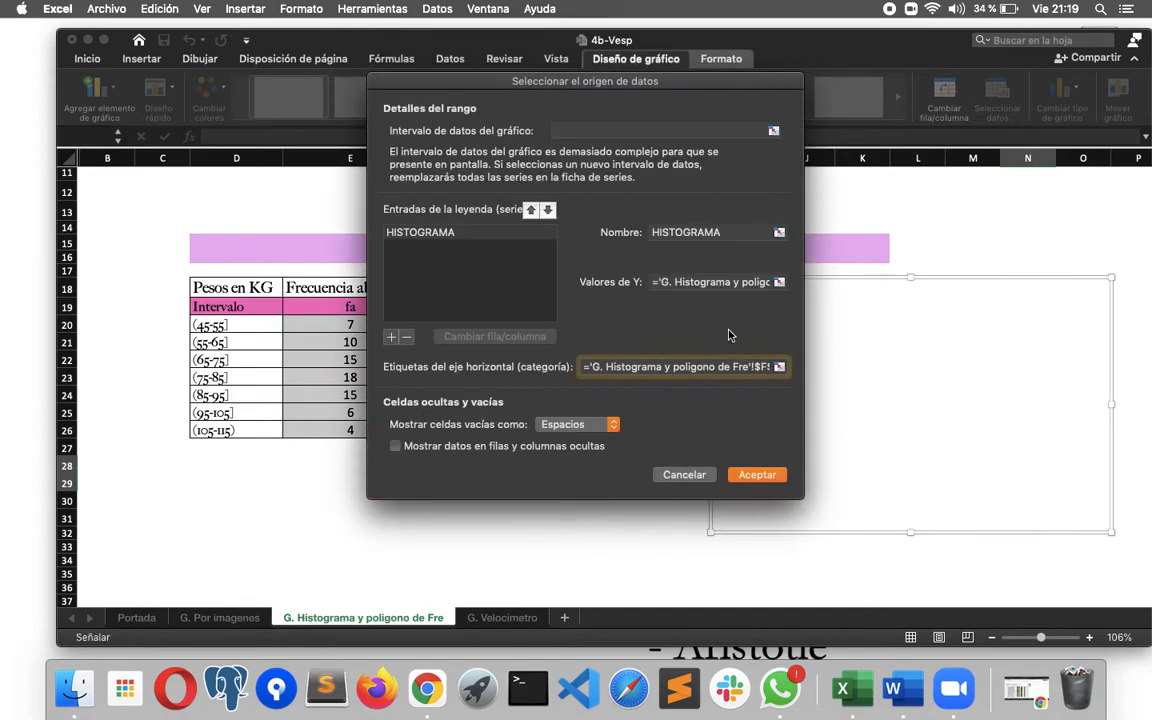
click(757, 475)
Examine the histogram's axis labels and bars against the table's class mark and absolute frequency columns
scroll(902, 456, up, 5)
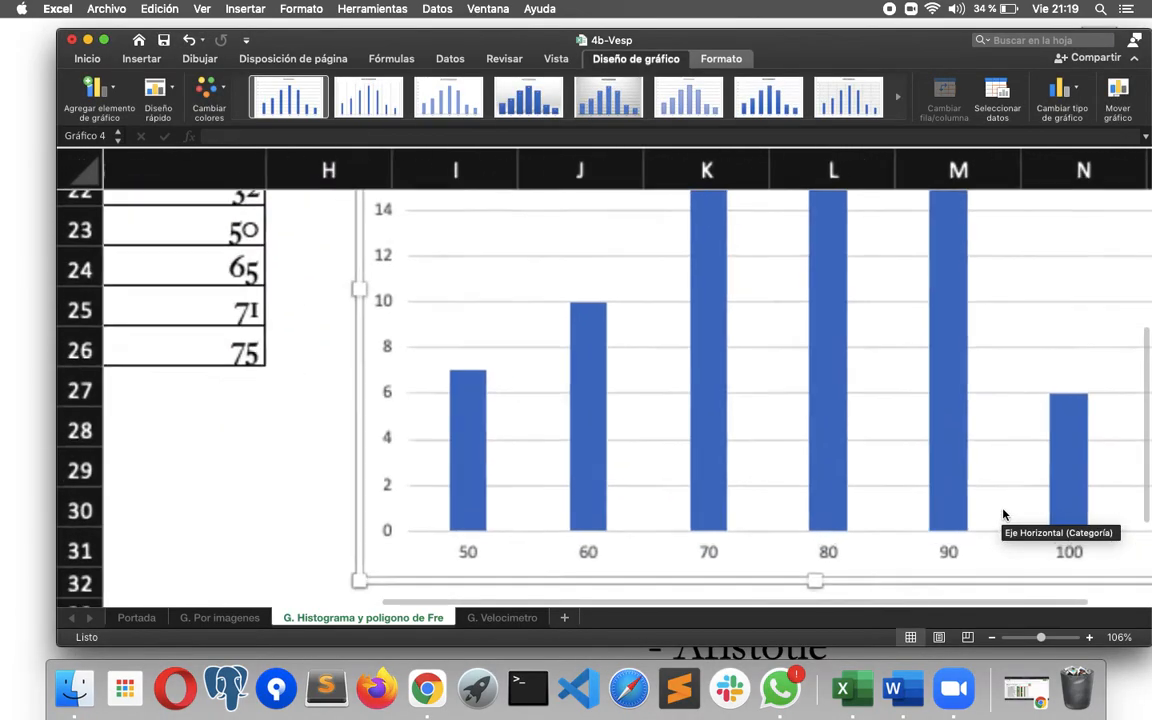
scroll(745, 524, right, 5)
scroll(745, 524, down, 3)
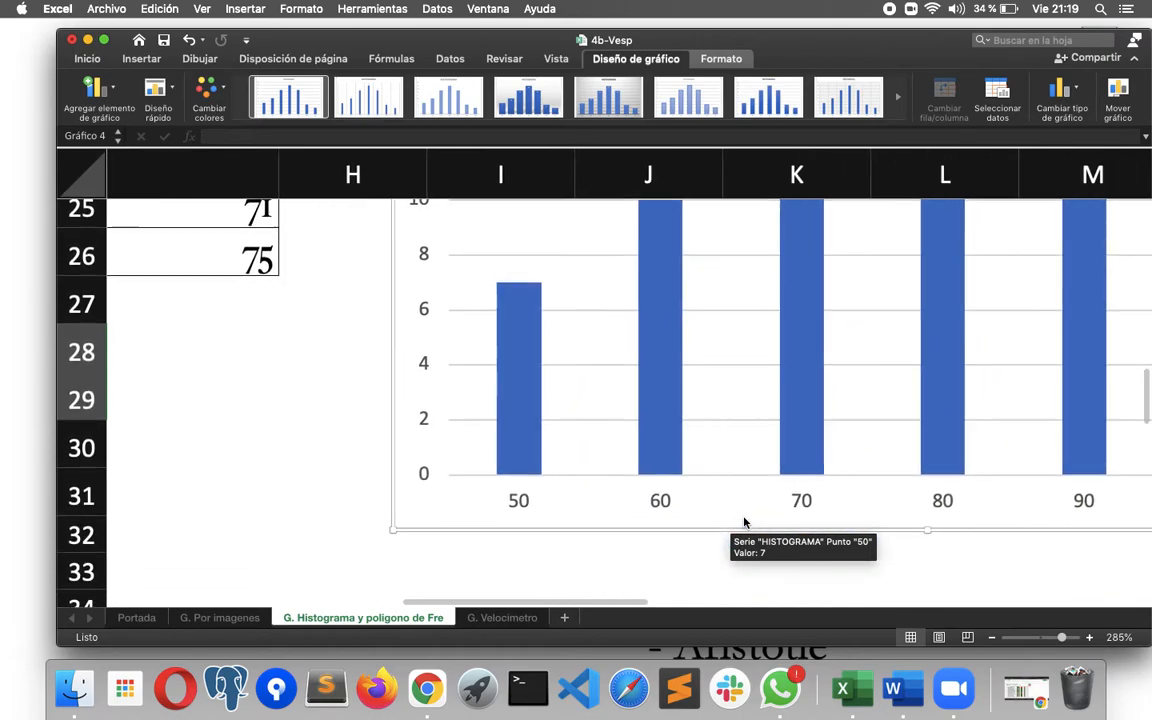
scroll(744, 522, down, 3)
scroll(869, 501, up, 2)
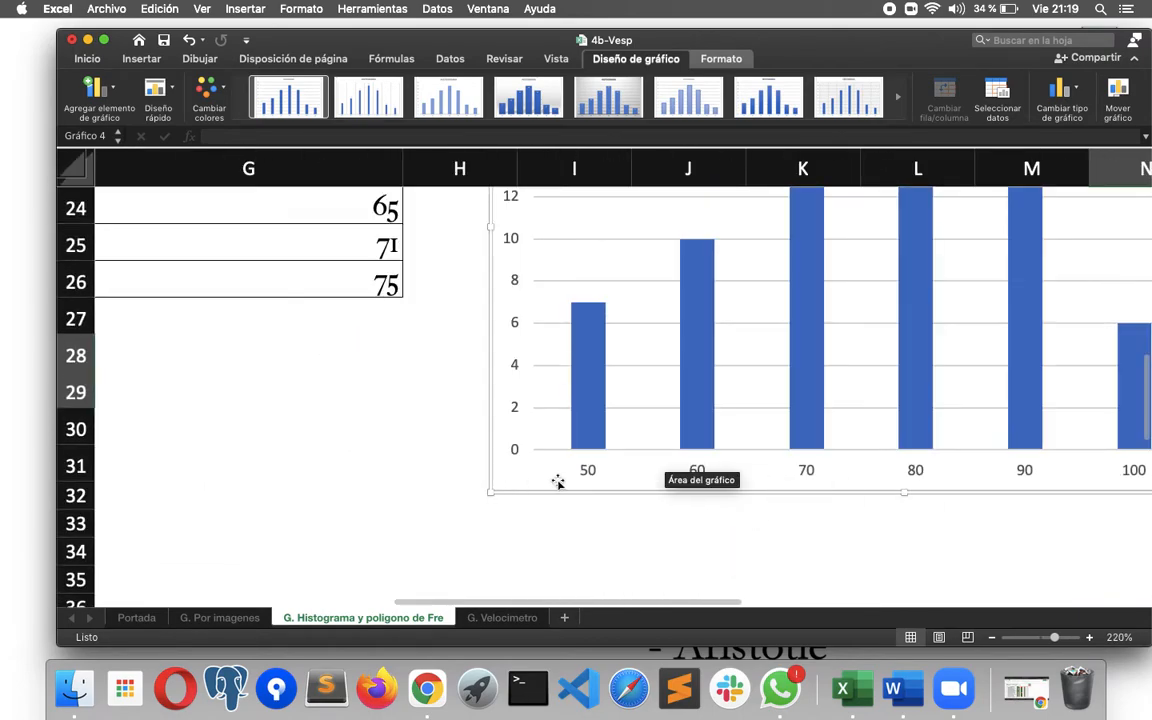
scroll(352, 337, down, 5)
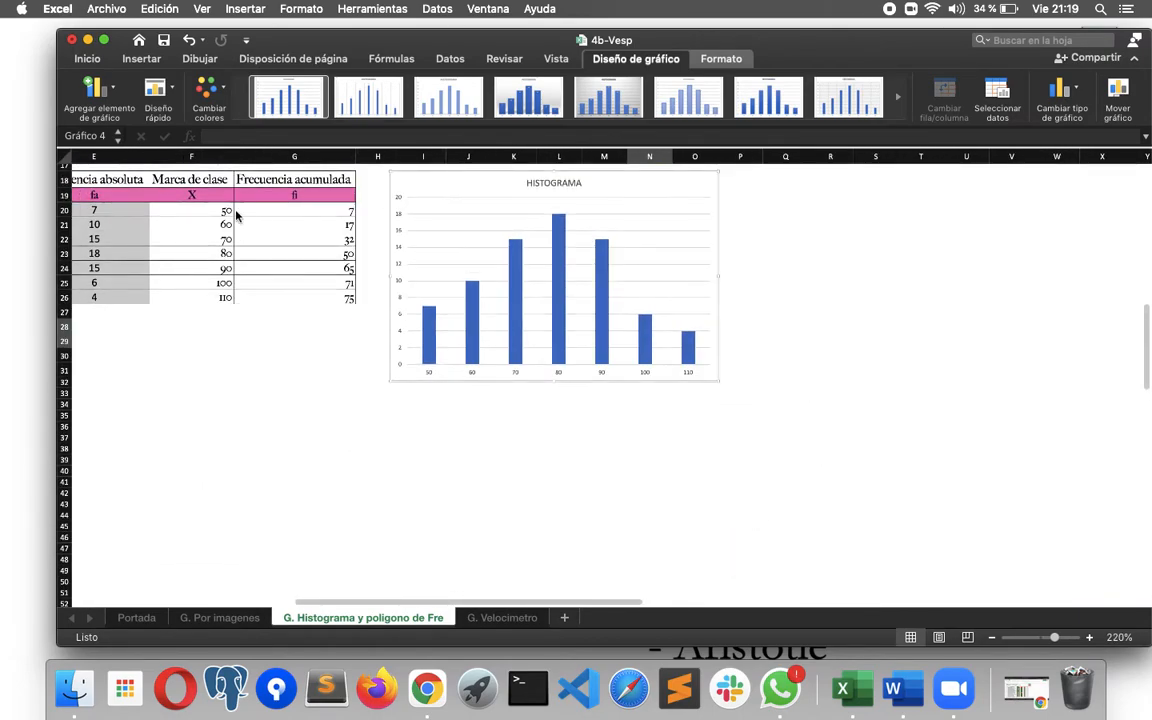
click(224, 156)
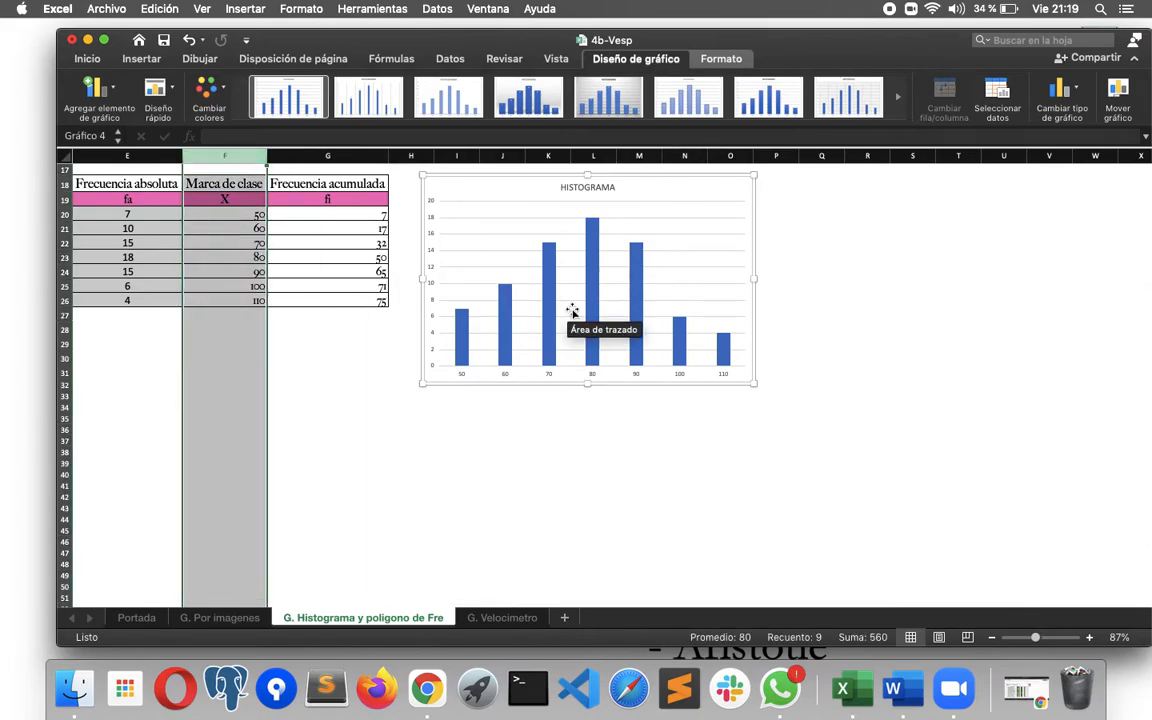
click(594, 228)
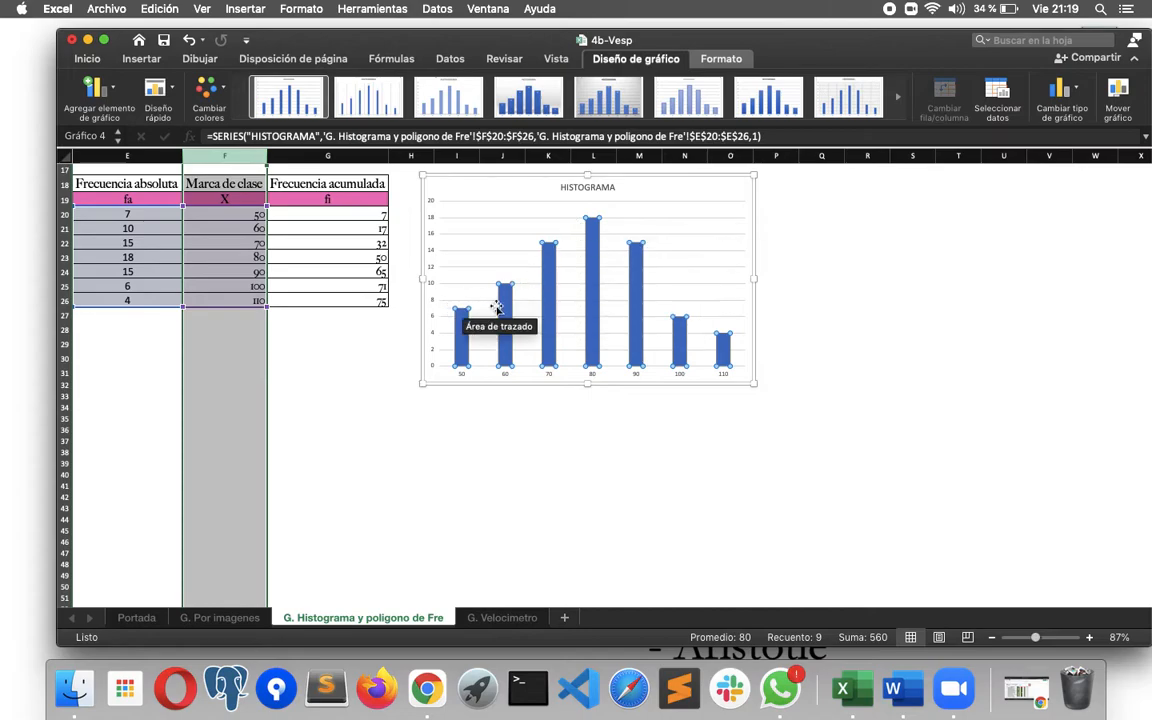
scroll(350, 347, left, 3)
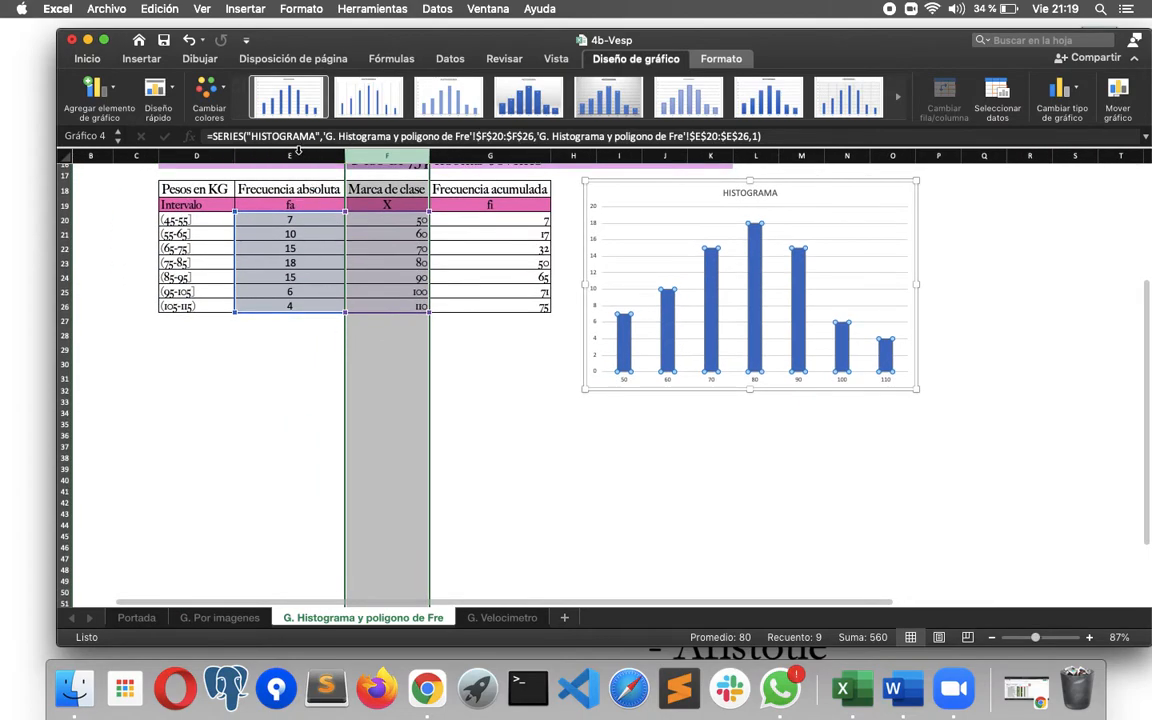
click(298, 155)
click(521, 410)
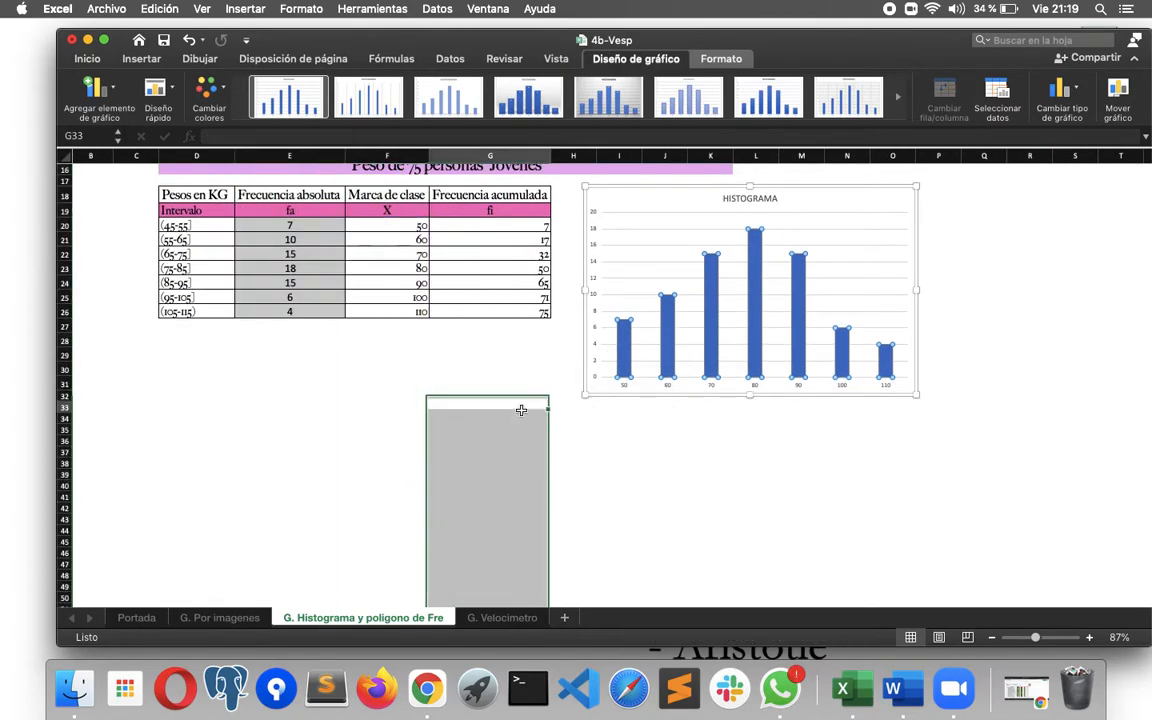
Add a second chart series named POLIGONO with the absolute frequencies E20:E26 as its Y values
scroll(720, 386, right, 3)
click(780, 227)
click(780, 212)
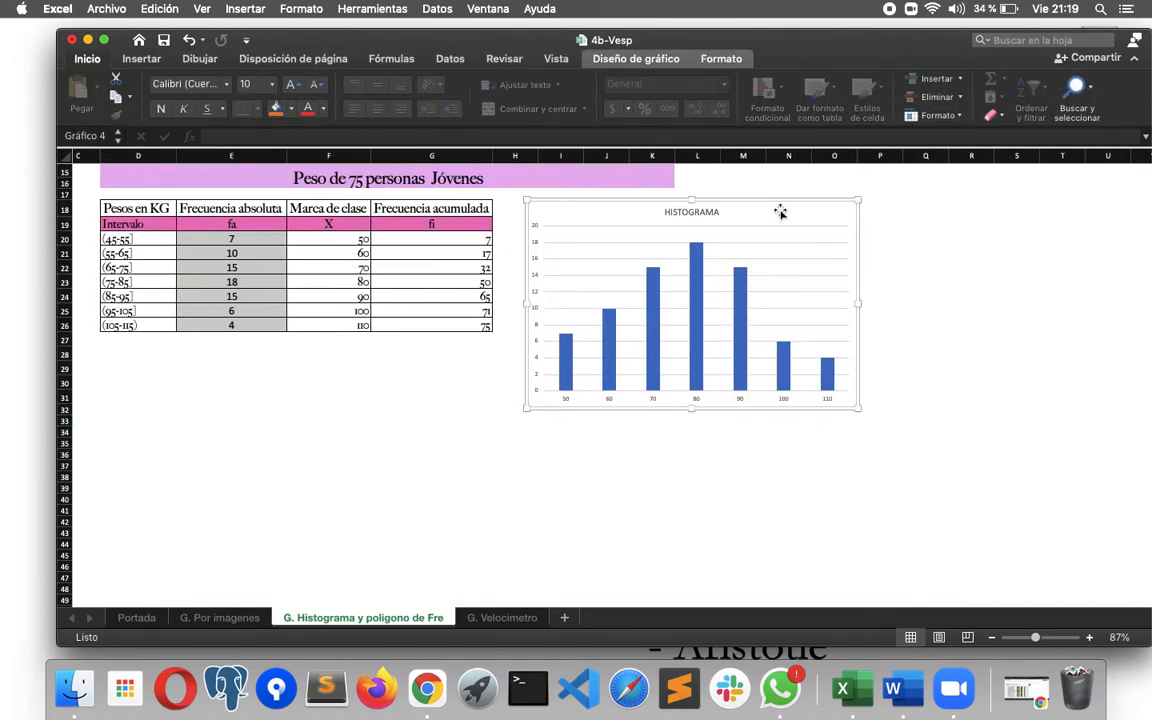
right_click(780, 212)
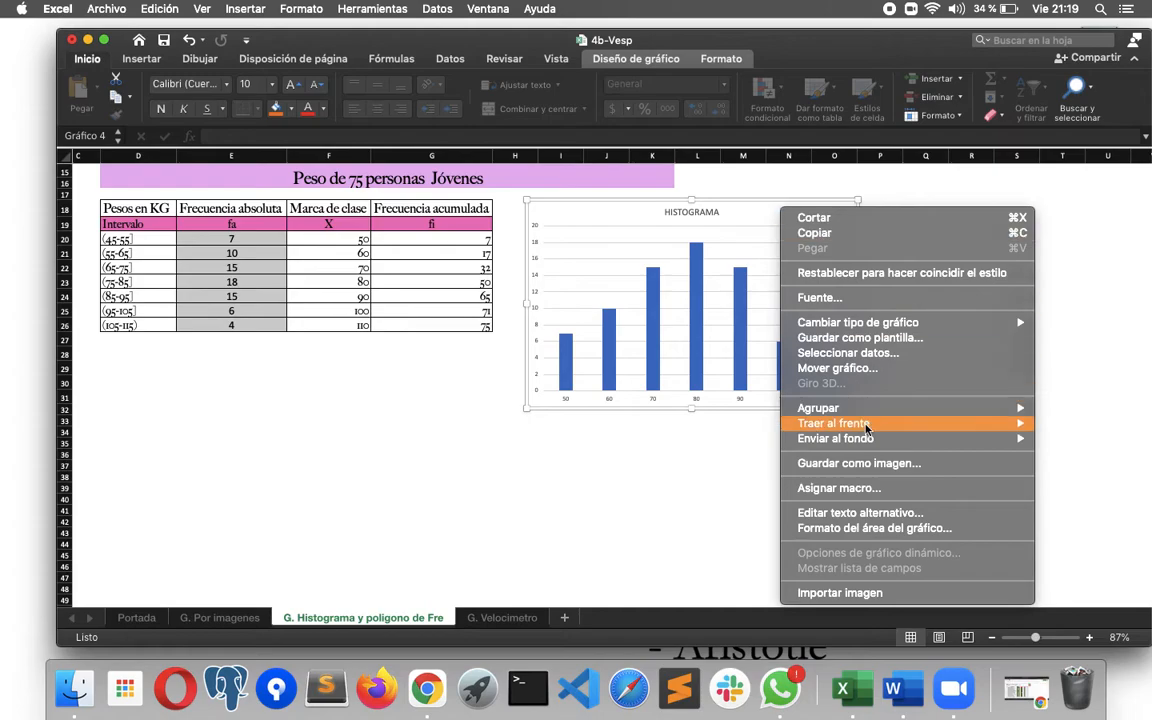
click(830, 353)
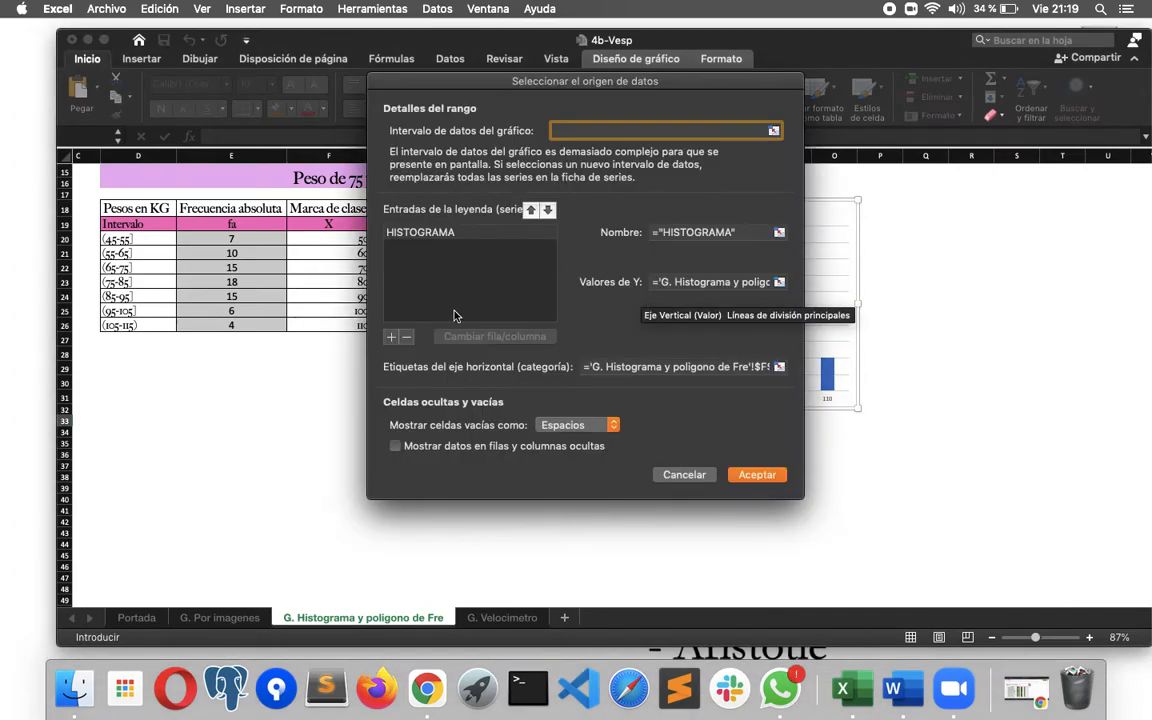
click(392, 337)
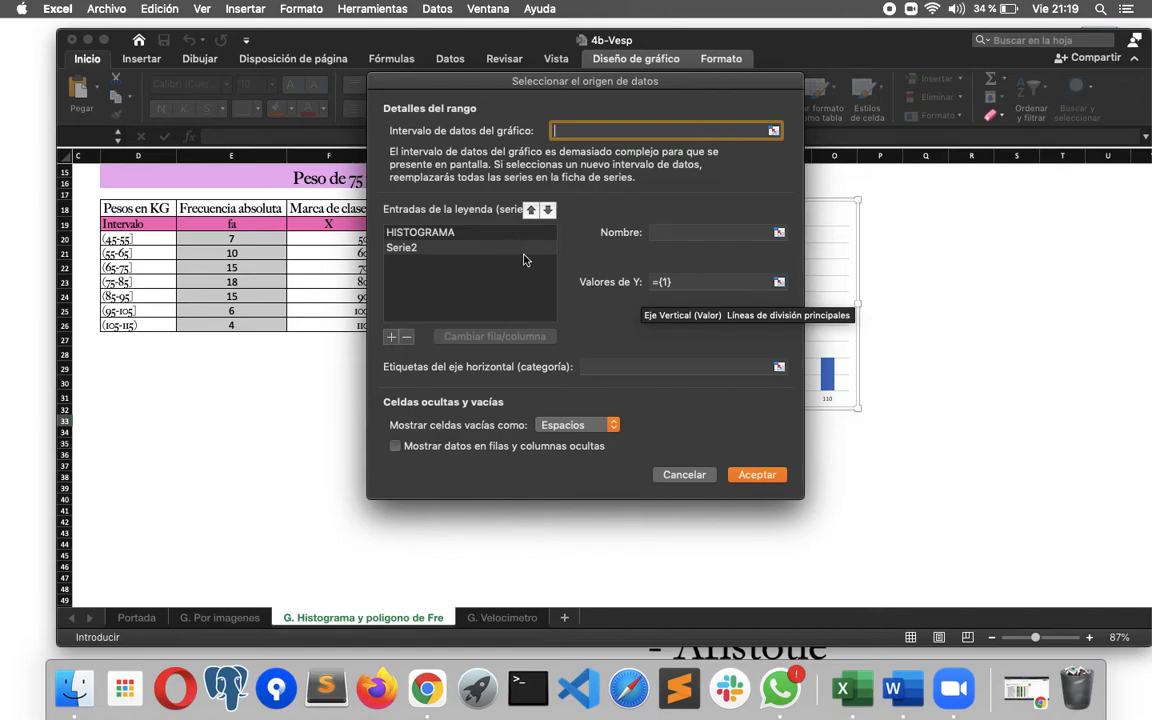
click(712, 232)
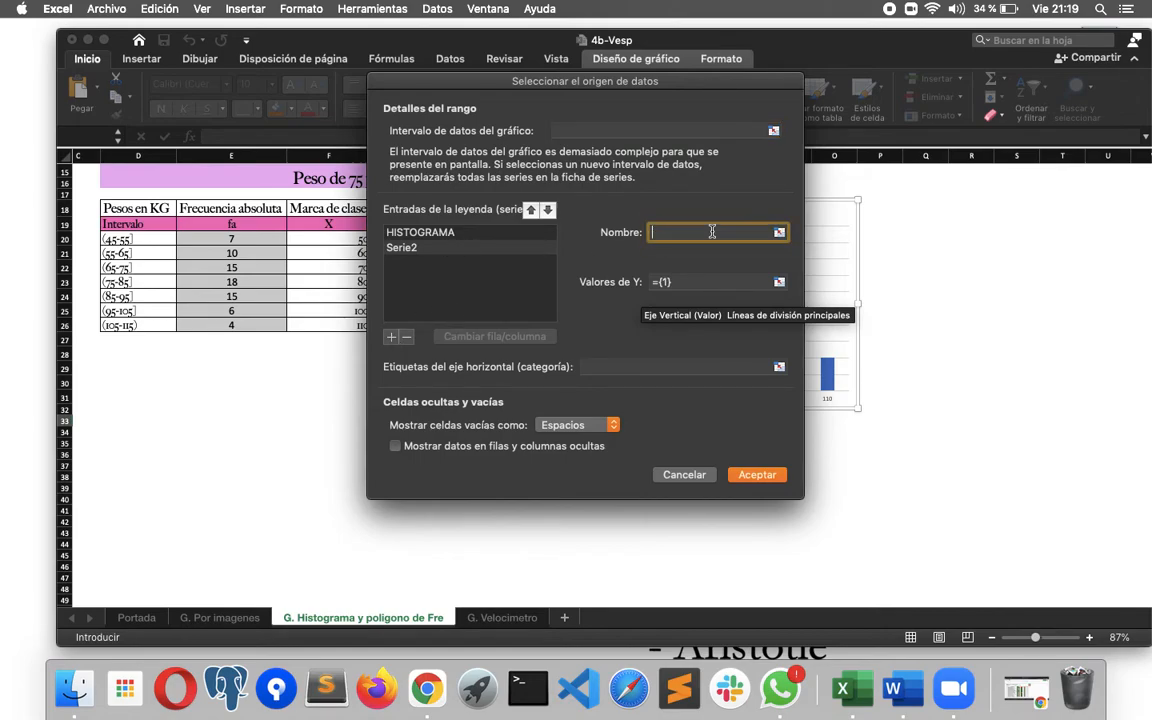
click(779, 282)
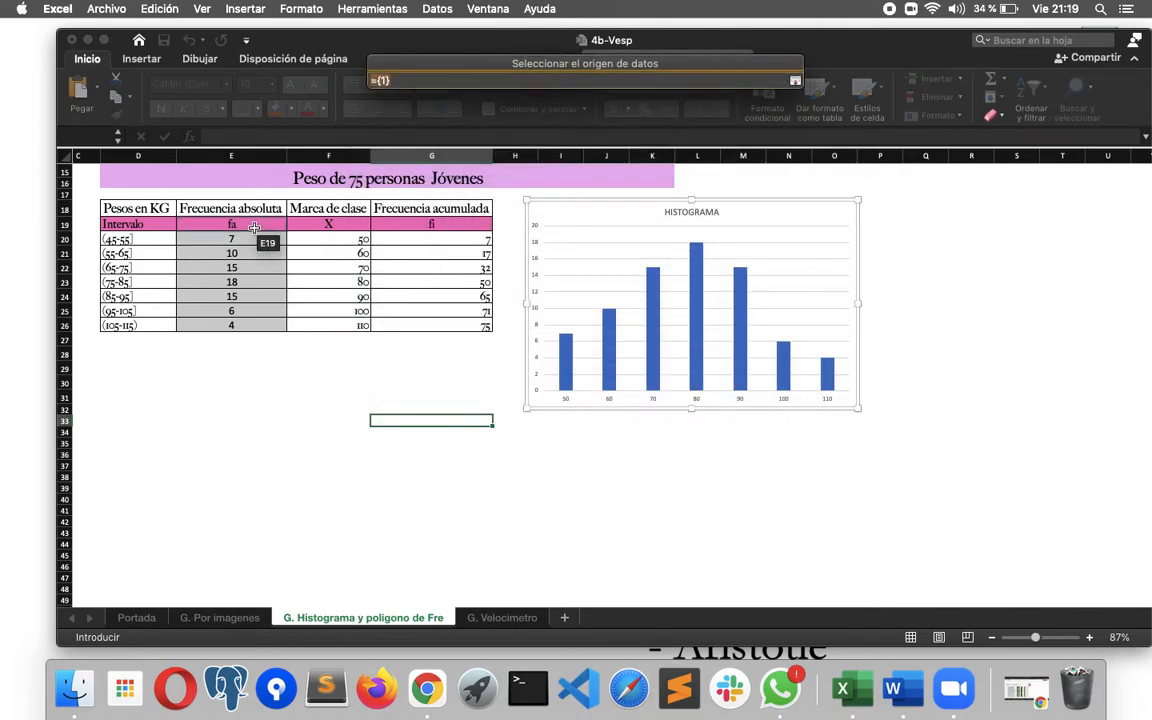
drag(247, 239, 265, 324)
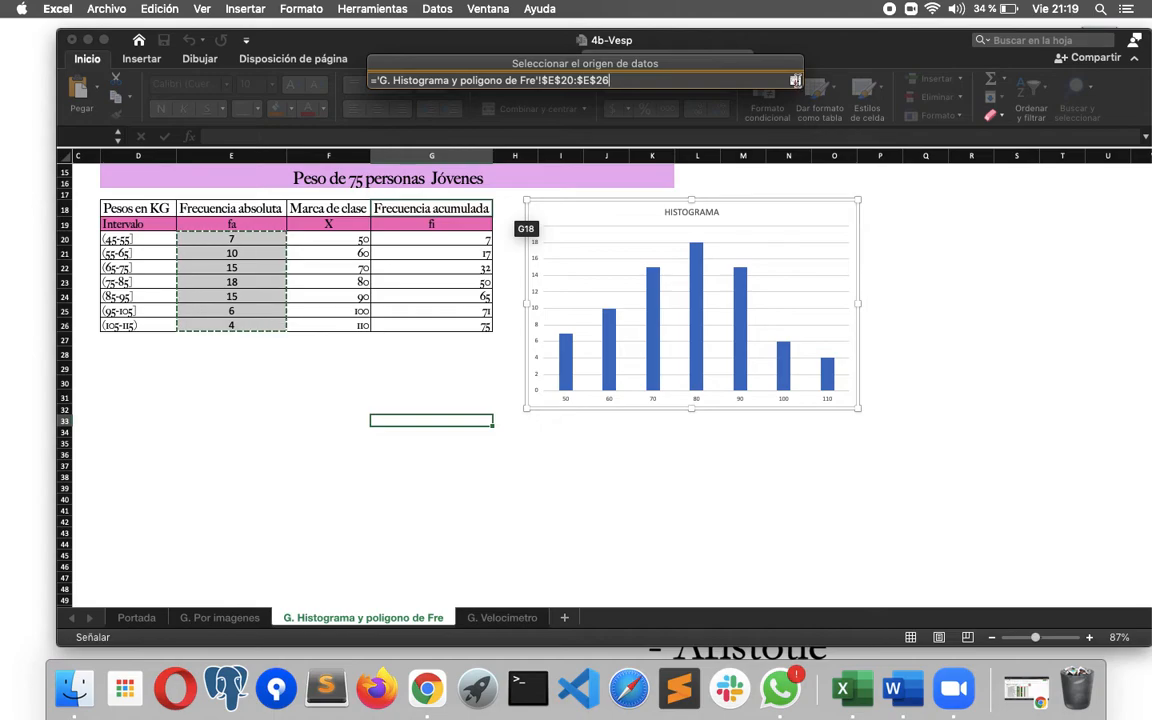
click(795, 80)
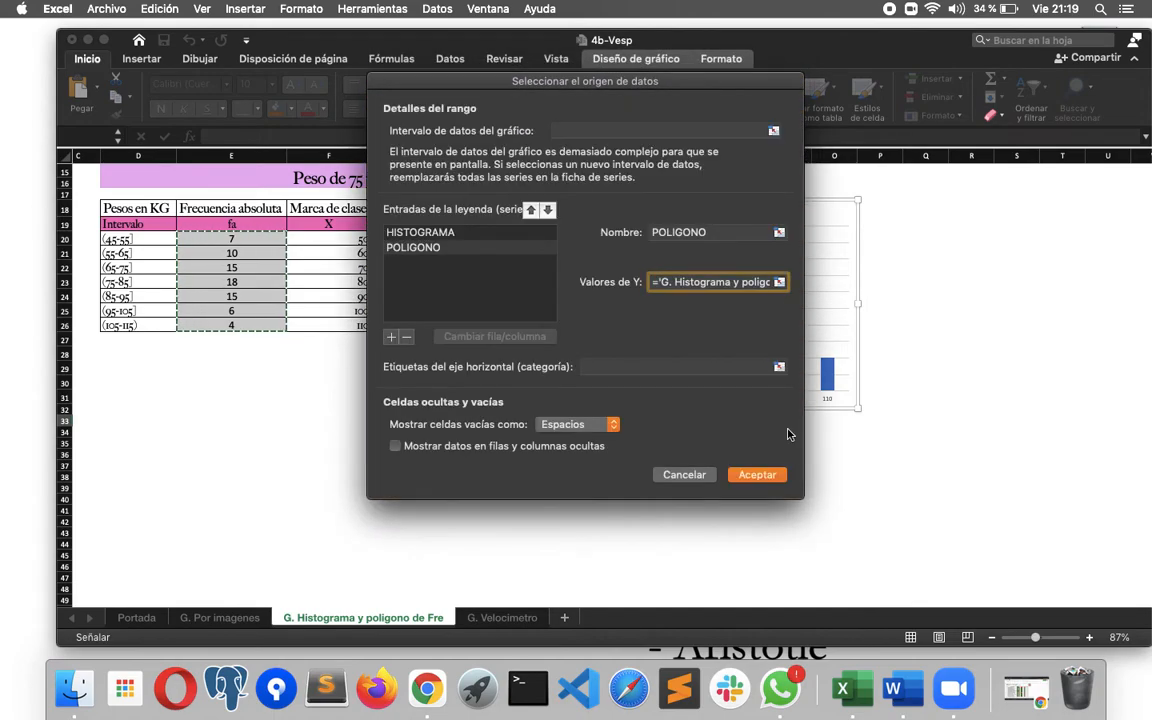
click(757, 475)
Examine the paired HISTOGRAMA and POLIGONO columns in the chart
click(884, 402)
scroll(884, 402, up, 6)
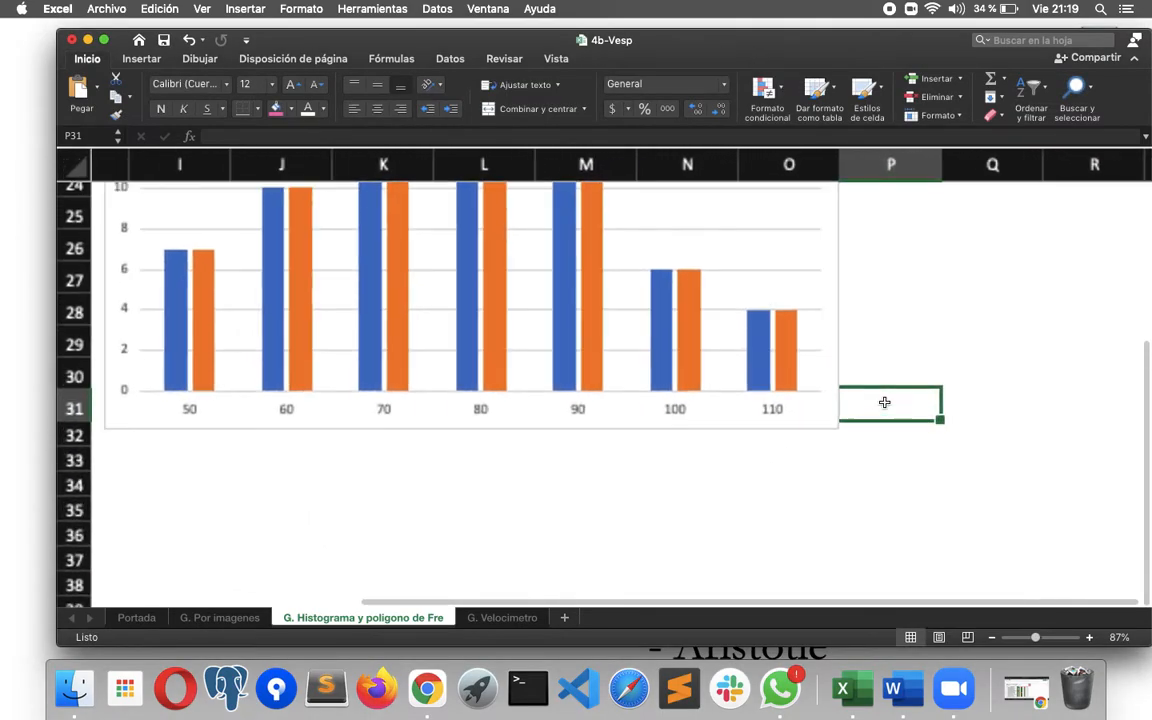
scroll(594, 402, up, 3)
scroll(594, 402, left, 3)
scroll(594, 402, down, 5)
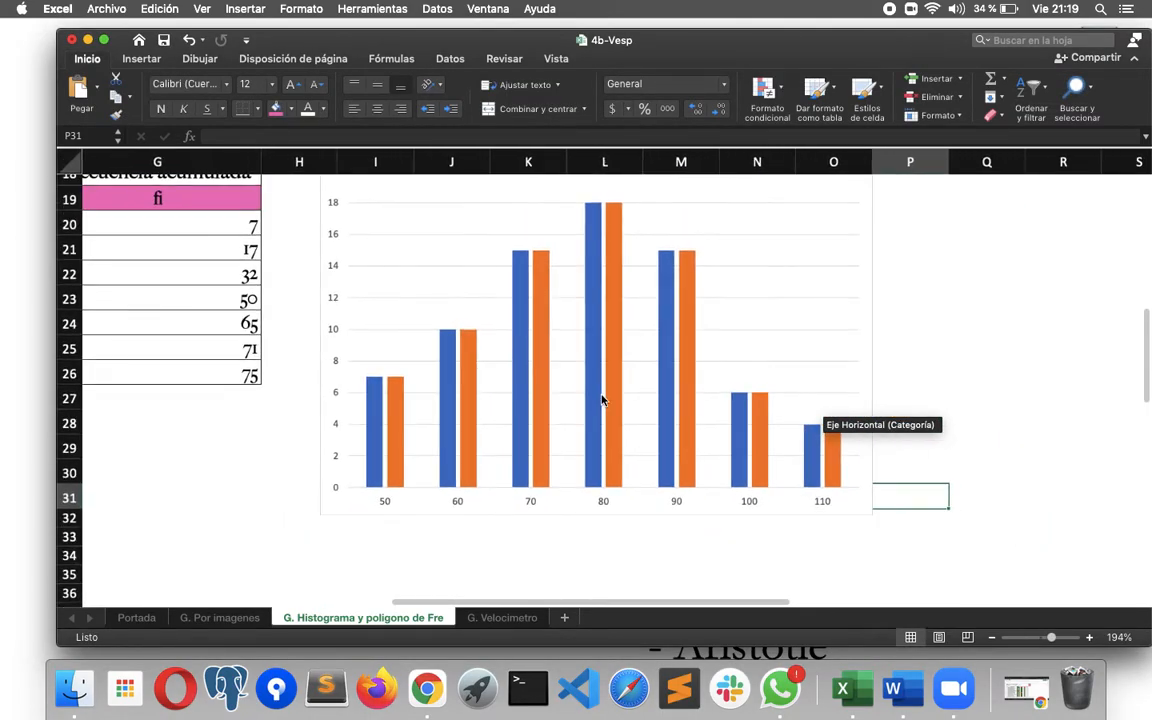
scroll(696, 360, up, 2)
scroll(626, 318, down, 5)
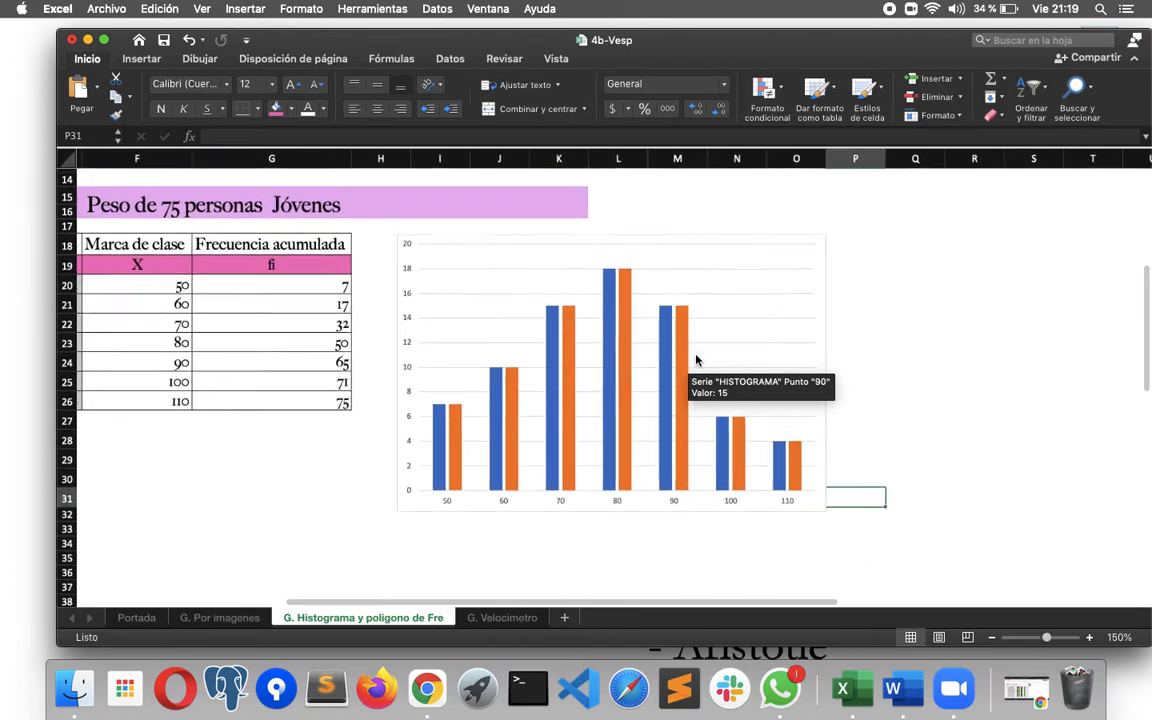
scroll(622, 322, up, 1)
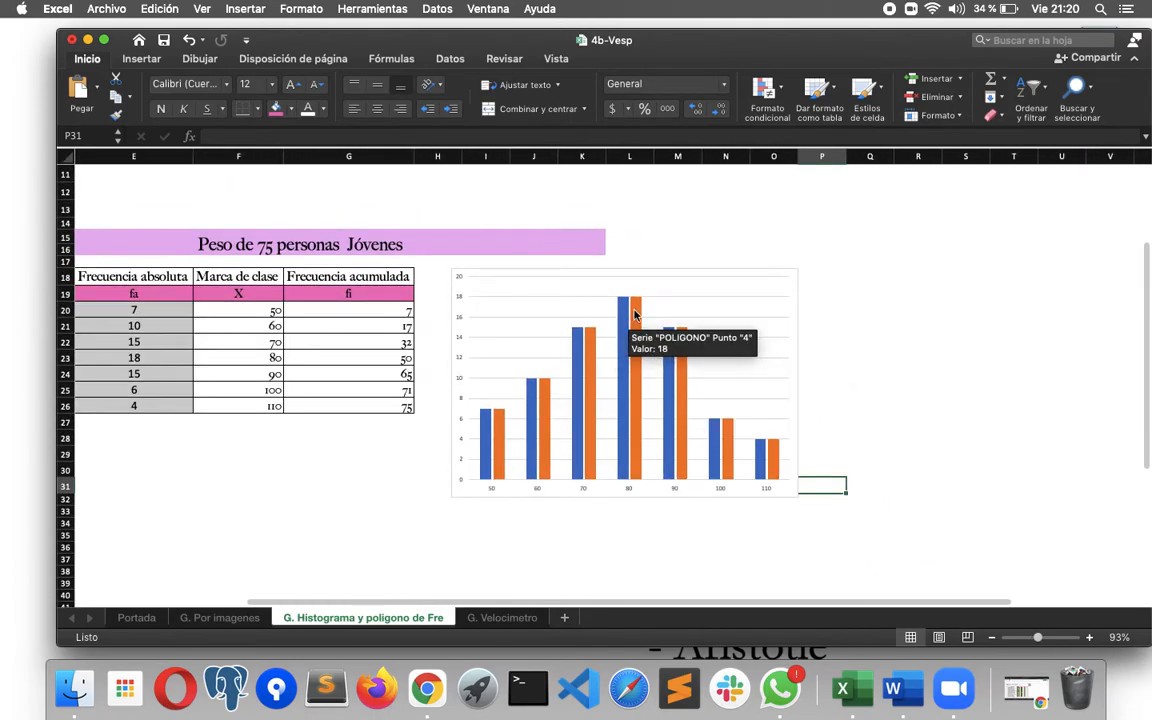
Open the data series format options for POLIGONO and try to change that series to a 2D line
click(634, 315)
double_click(634, 315)
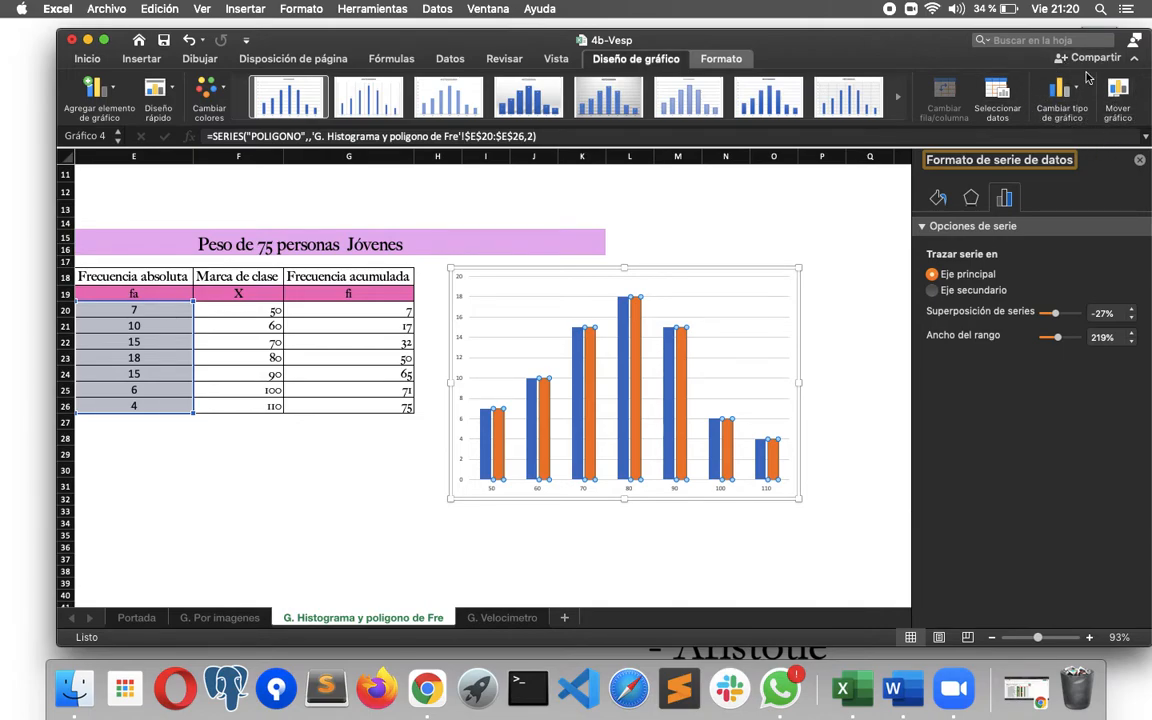
right_click(632, 330)
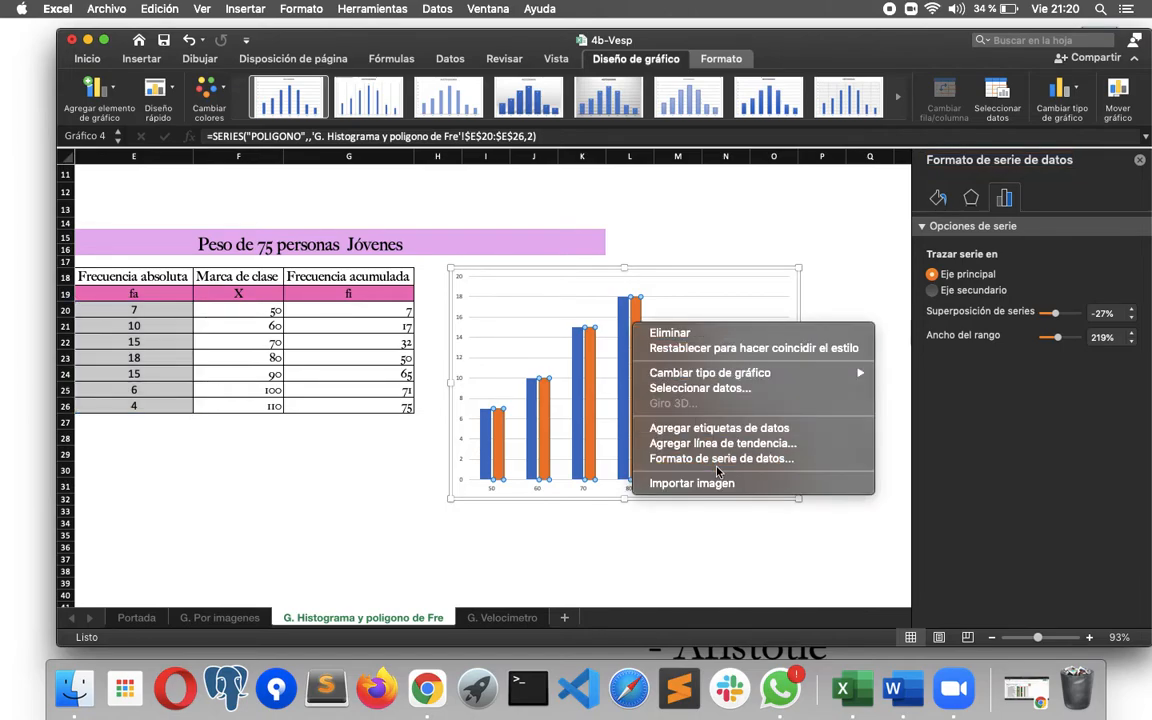
mouse_move(719, 380)
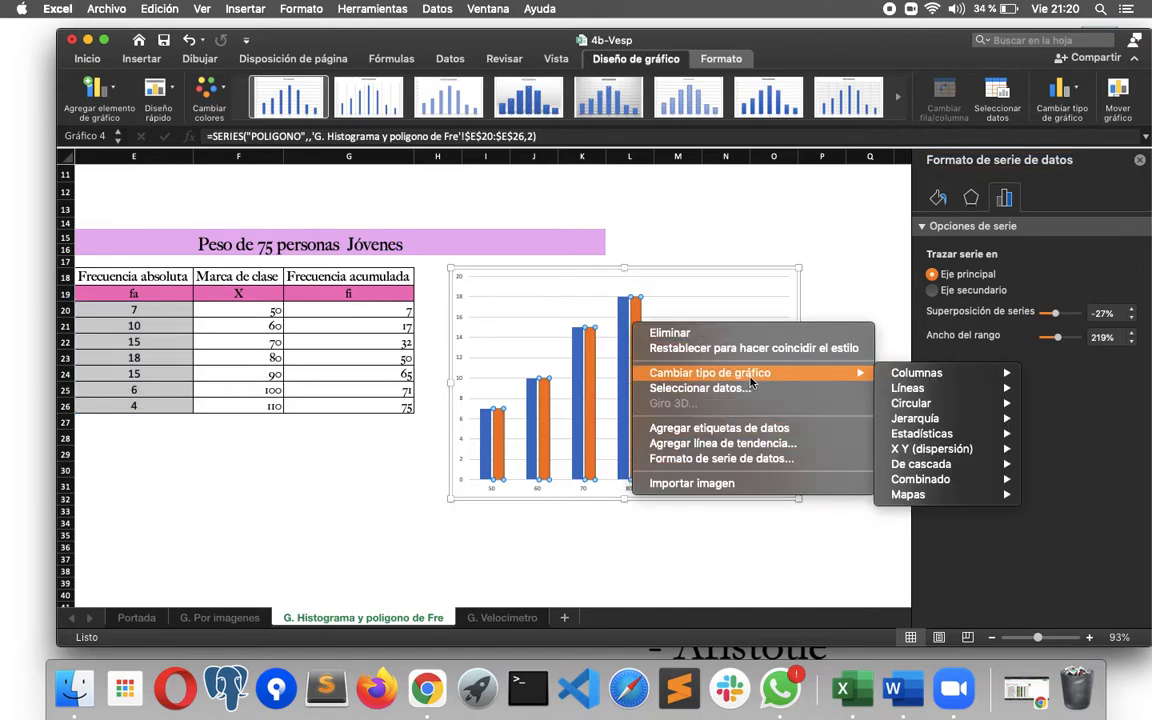
mouse_move(939, 387)
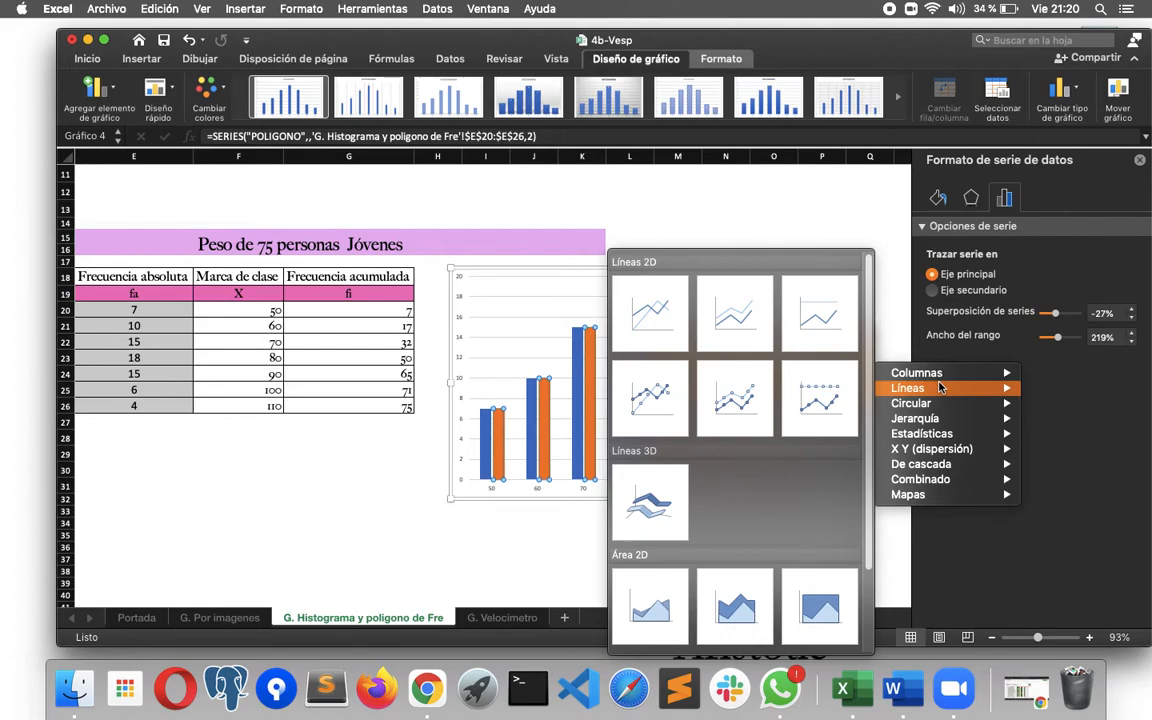
click(663, 322)
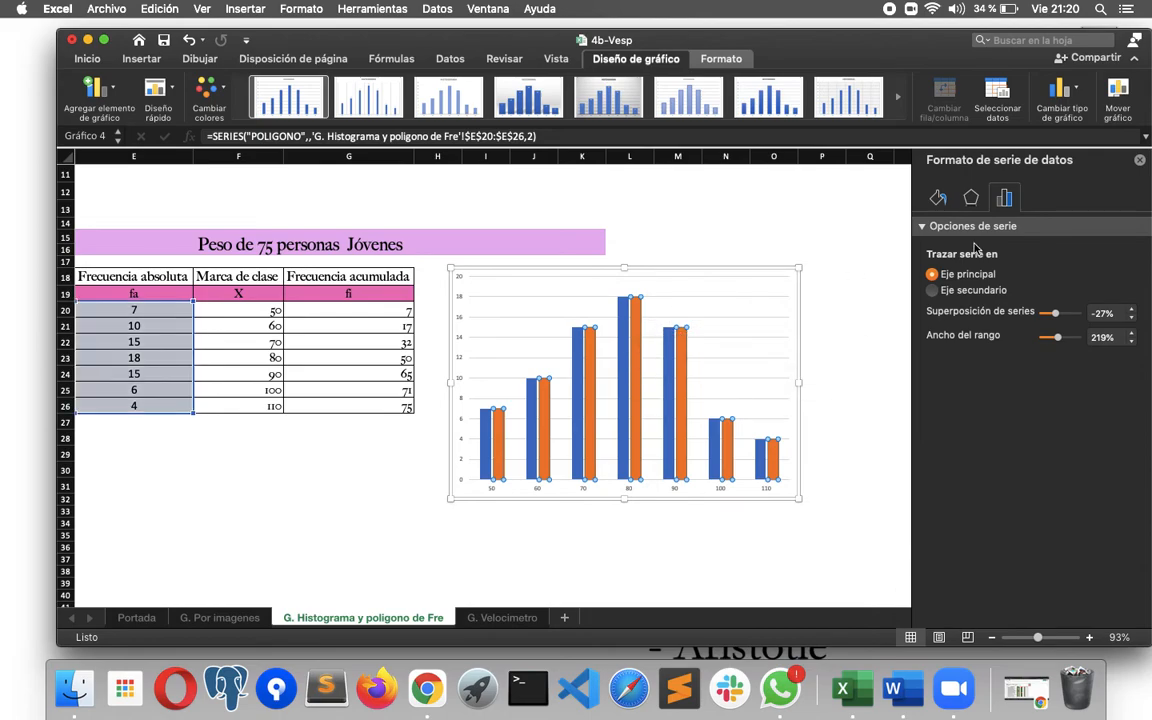
Change the selected POLIGONO series to the basic 2D line chart type, keeping HISTOGRAMA as columns
click(1062, 97)
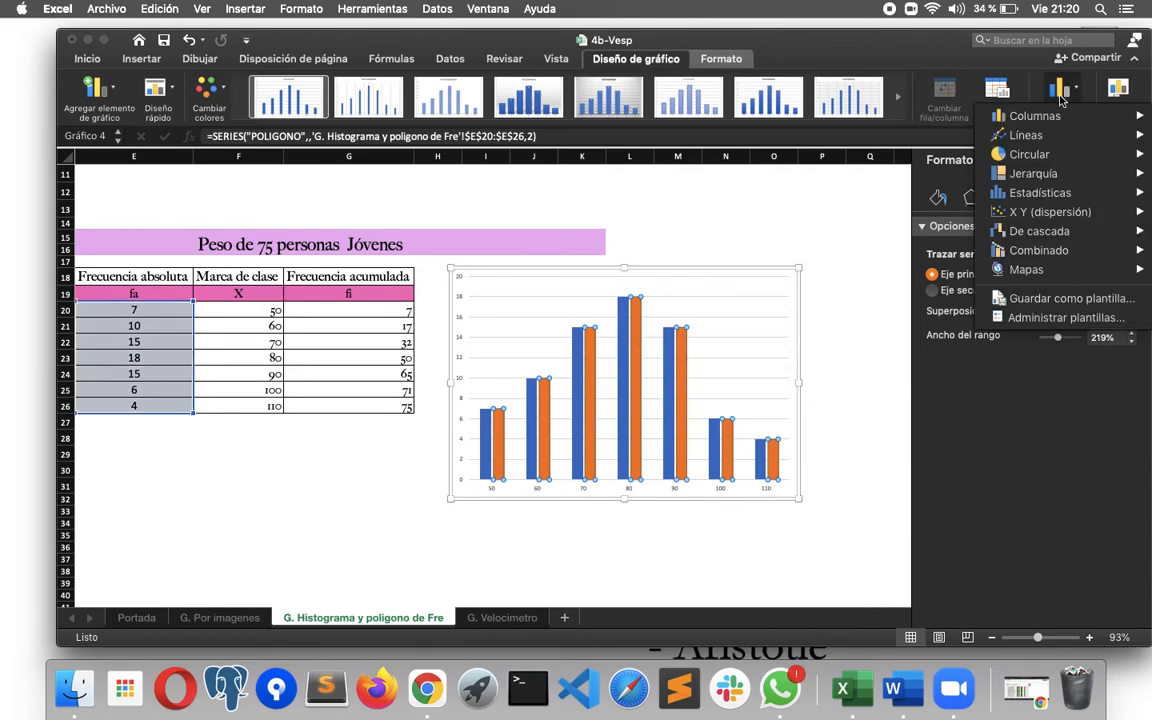
mouse_move(1025, 134)
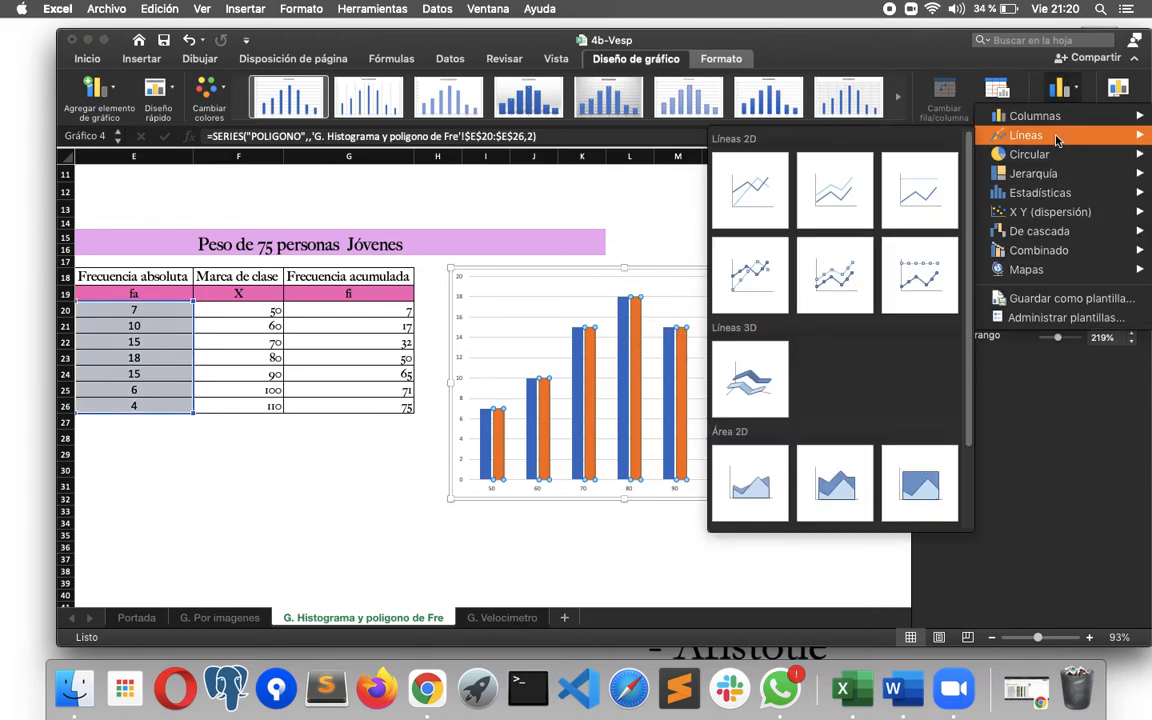
click(745, 200)
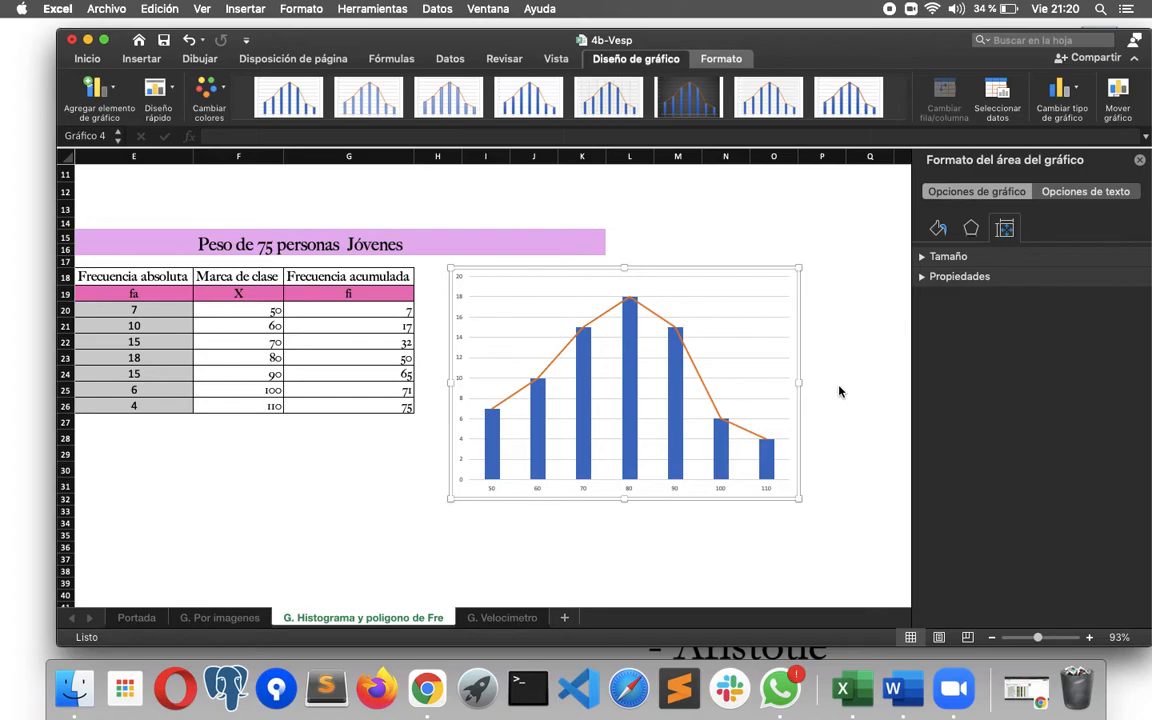
Set the gap width of the HISTOGRAMA column series to 0% in its data series format options
click(634, 367)
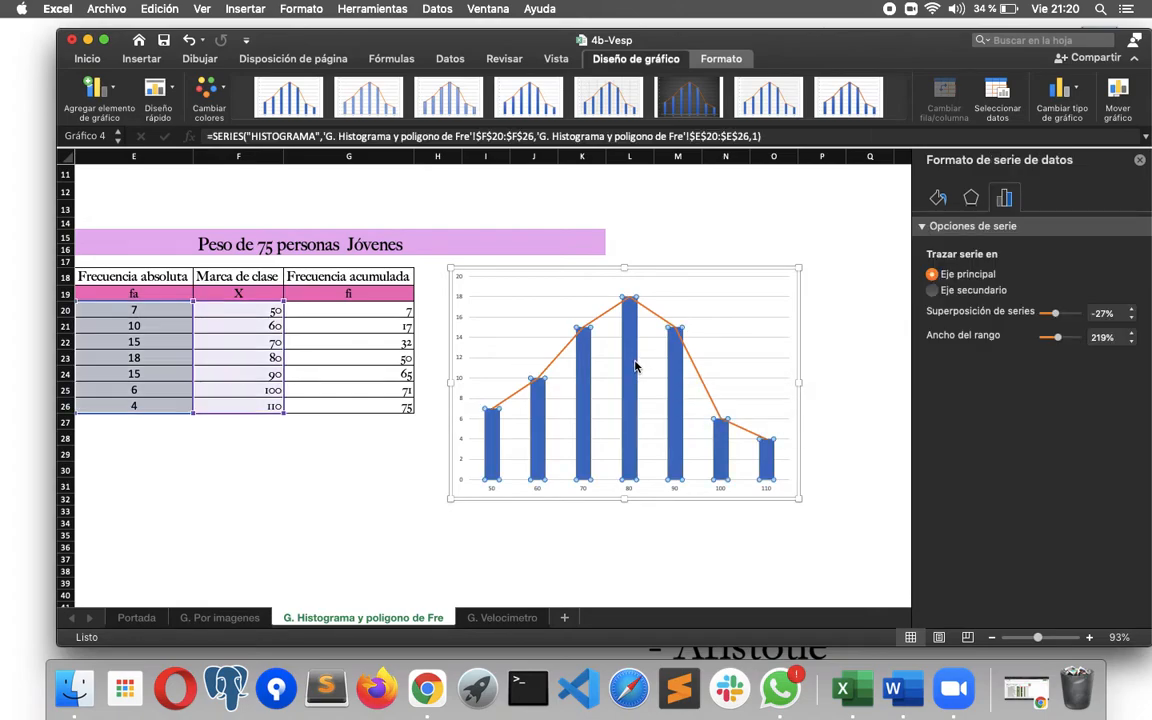
right_click(634, 367)
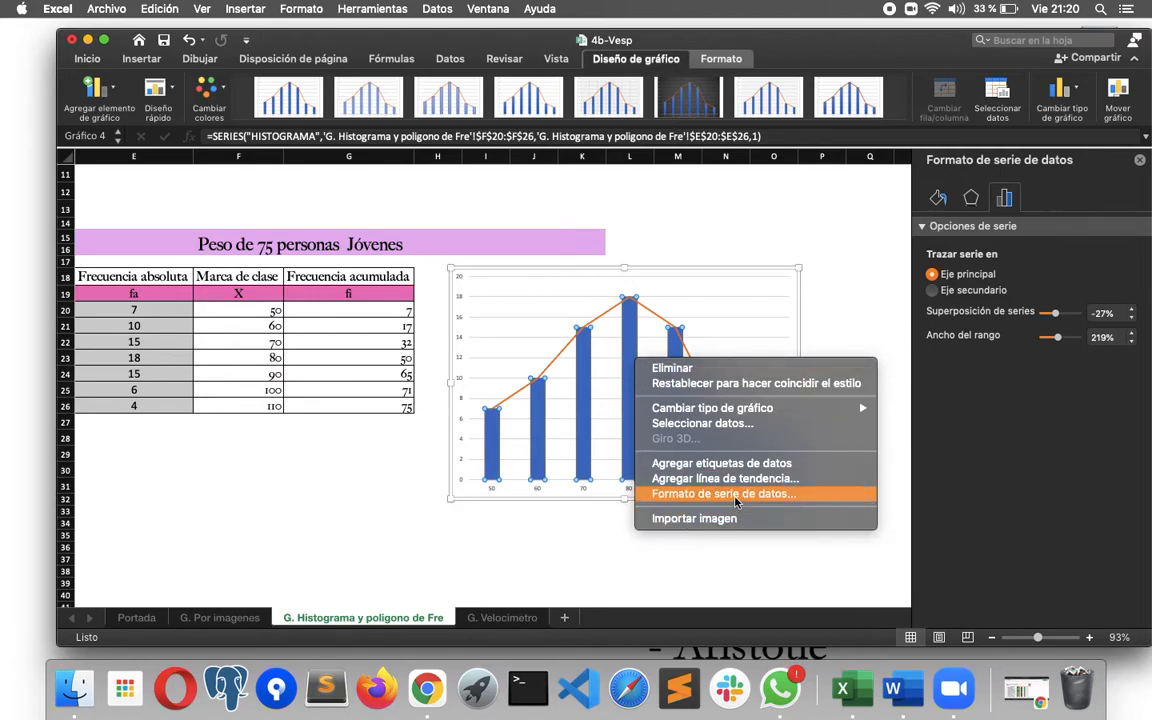
click(824, 344)
click(628, 345)
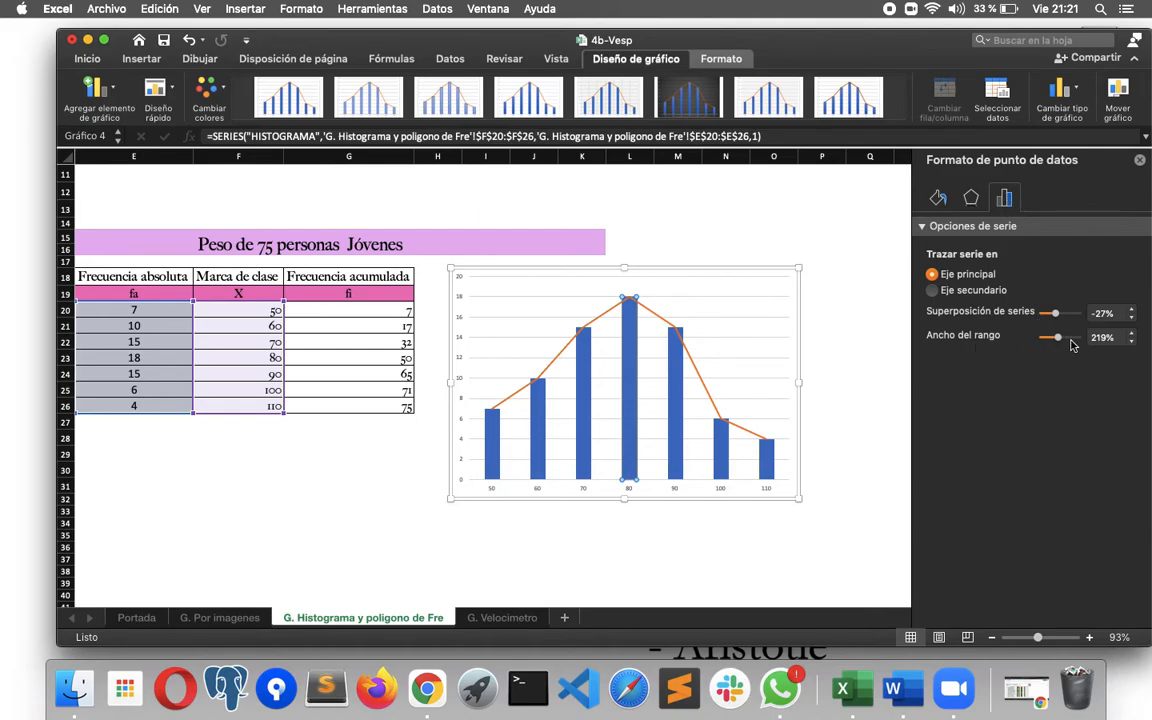
click(819, 358)
click(679, 403)
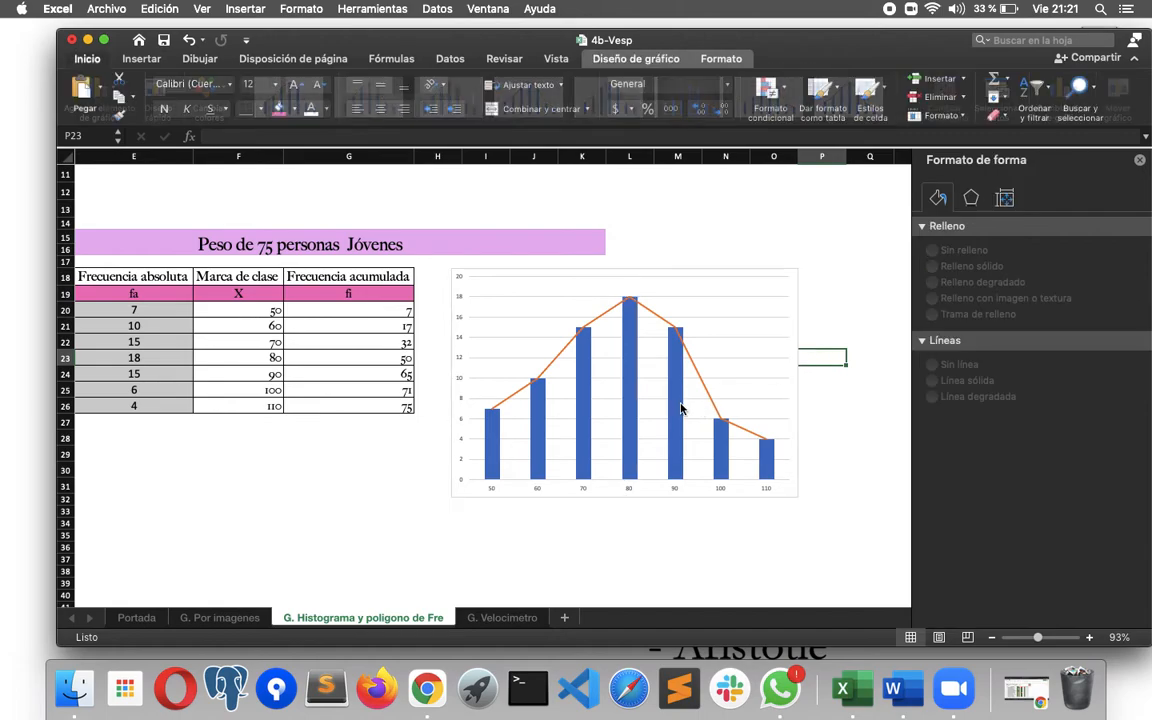
double_click(1098, 336)
text(0)
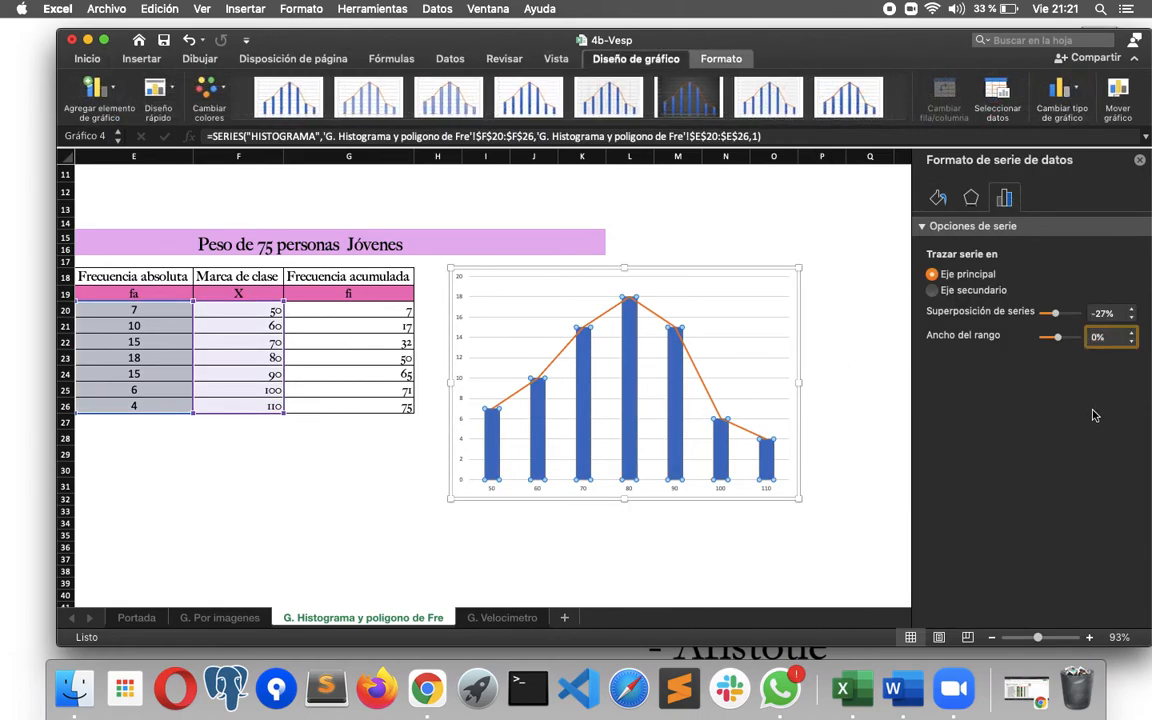
click(1116, 315)
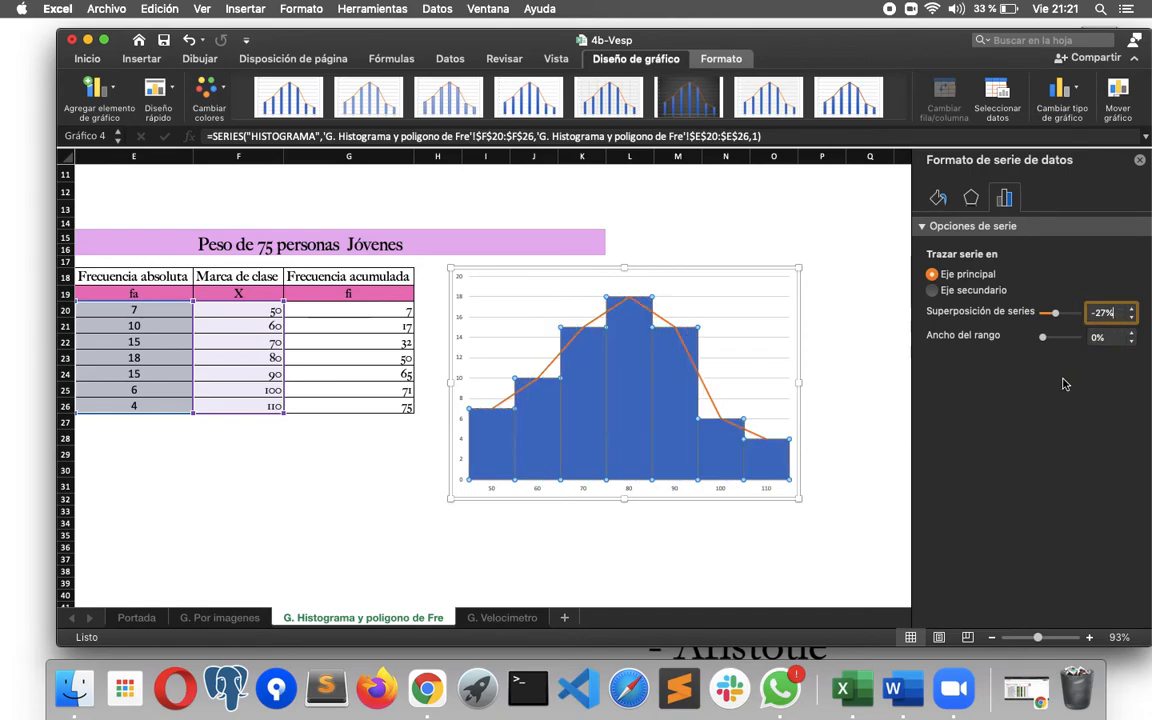
Recolor the POLIGONO line in solid black
click(665, 323)
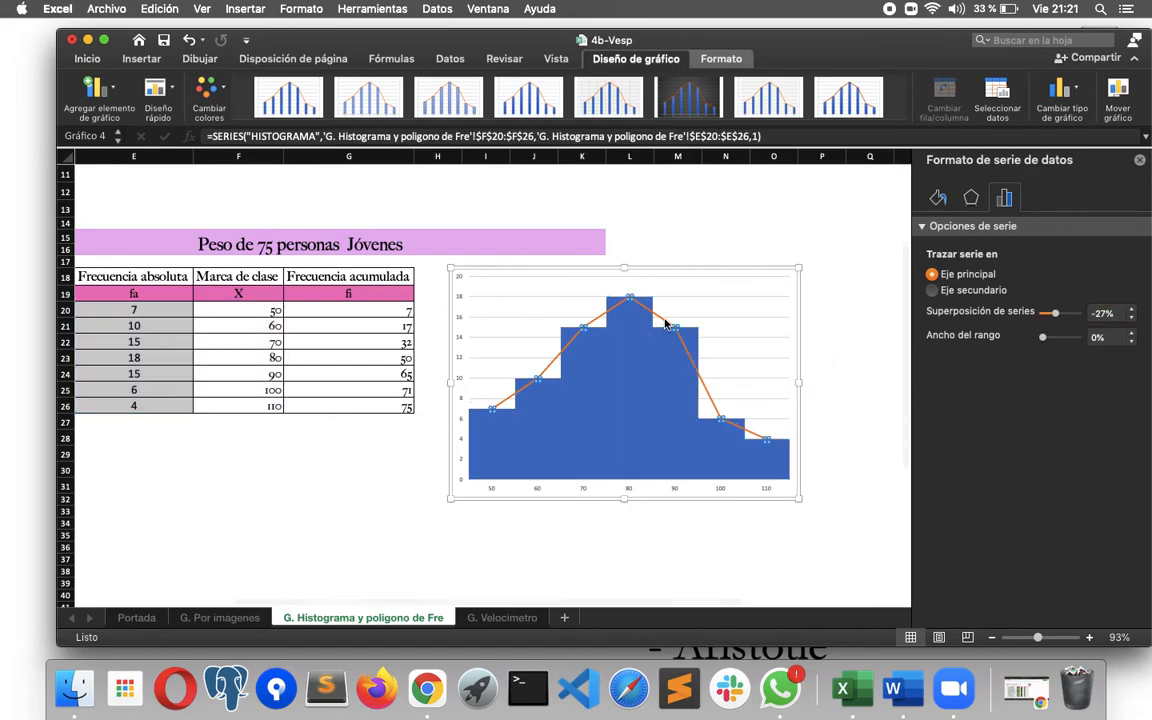
click(937, 200)
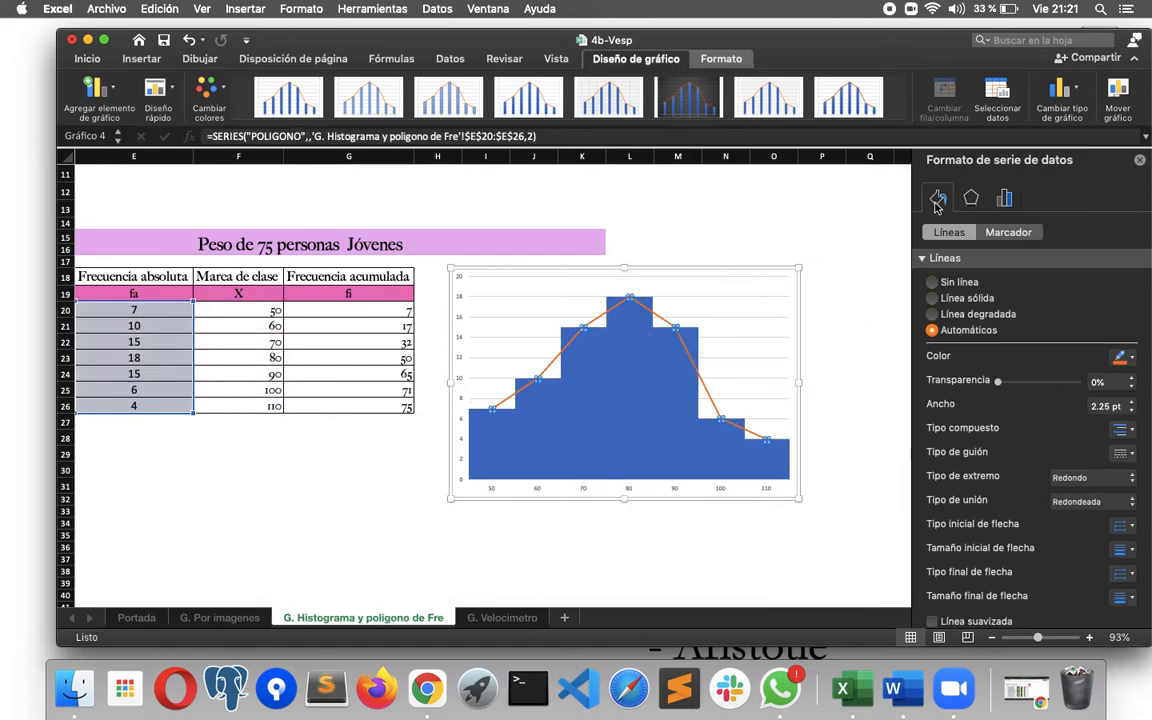
click(1130, 360)
click(1020, 395)
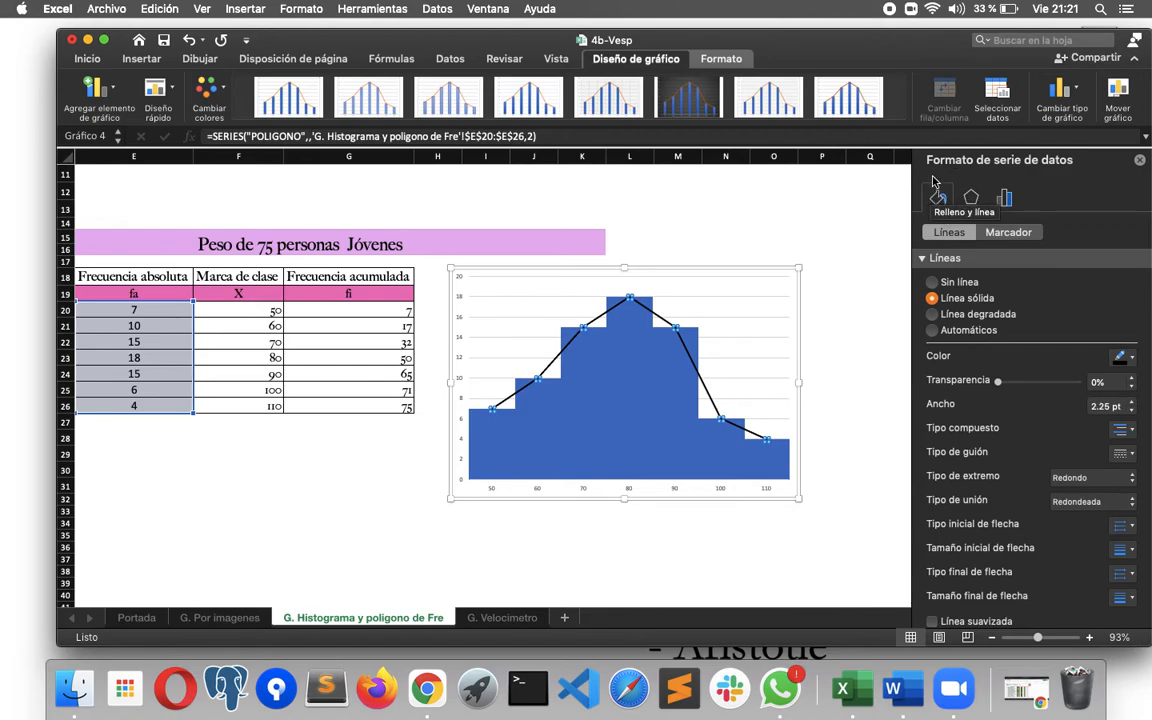
Fill the individual histogram bar for class mark 50 with pink and the bar for 60 with lime green, using recent colors
click(519, 457)
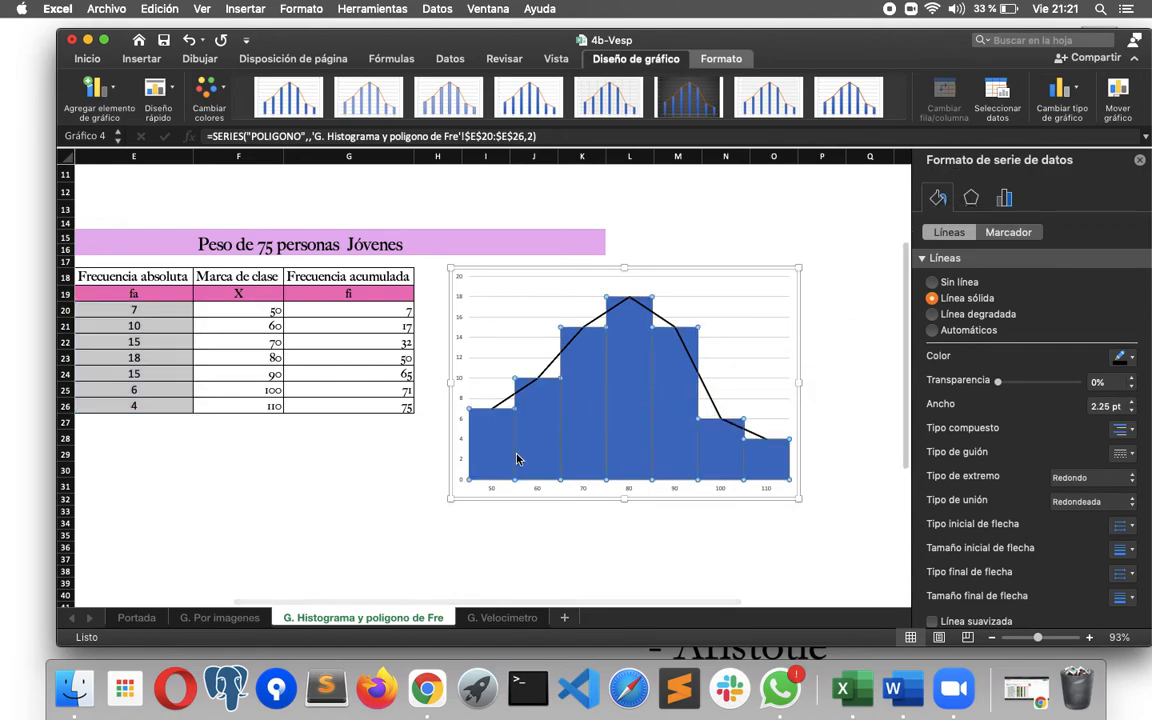
click(492, 458)
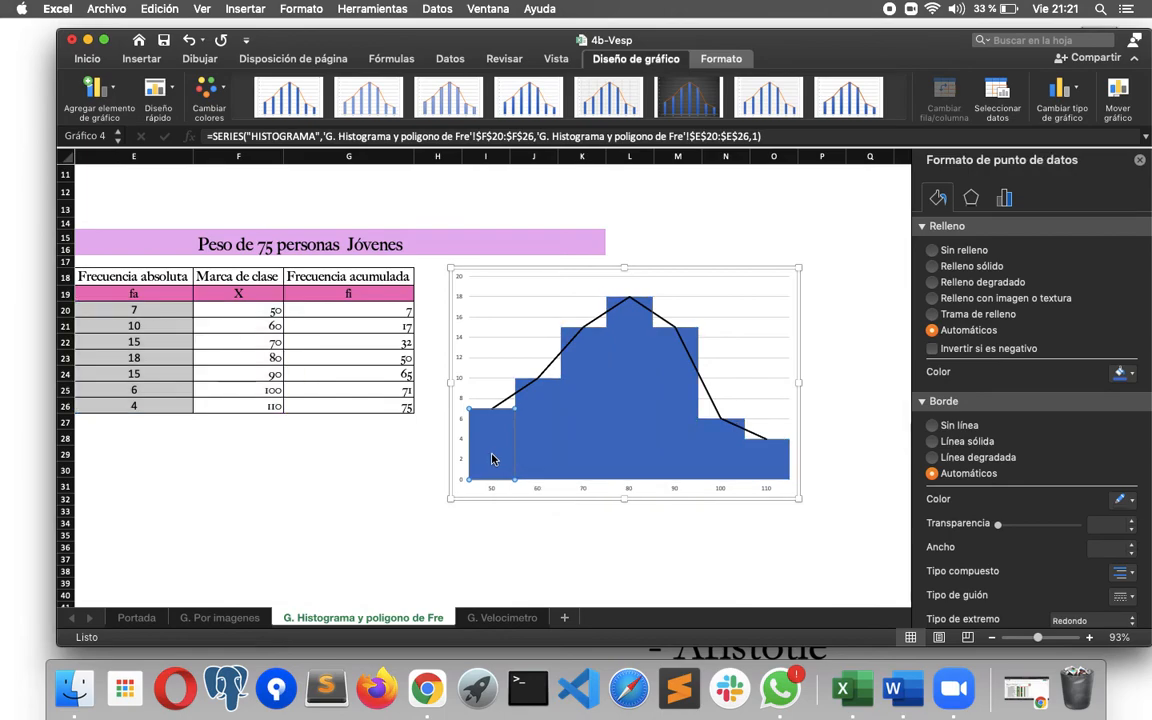
click(1128, 374)
click(1007, 569)
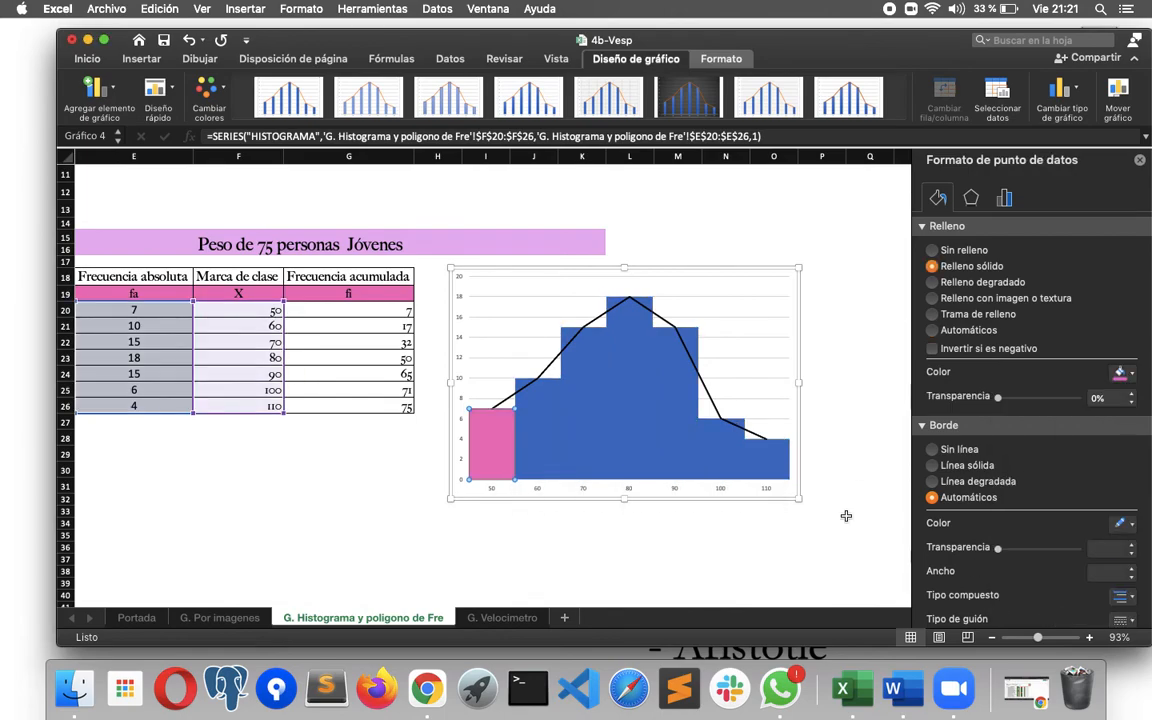
click(1131, 373)
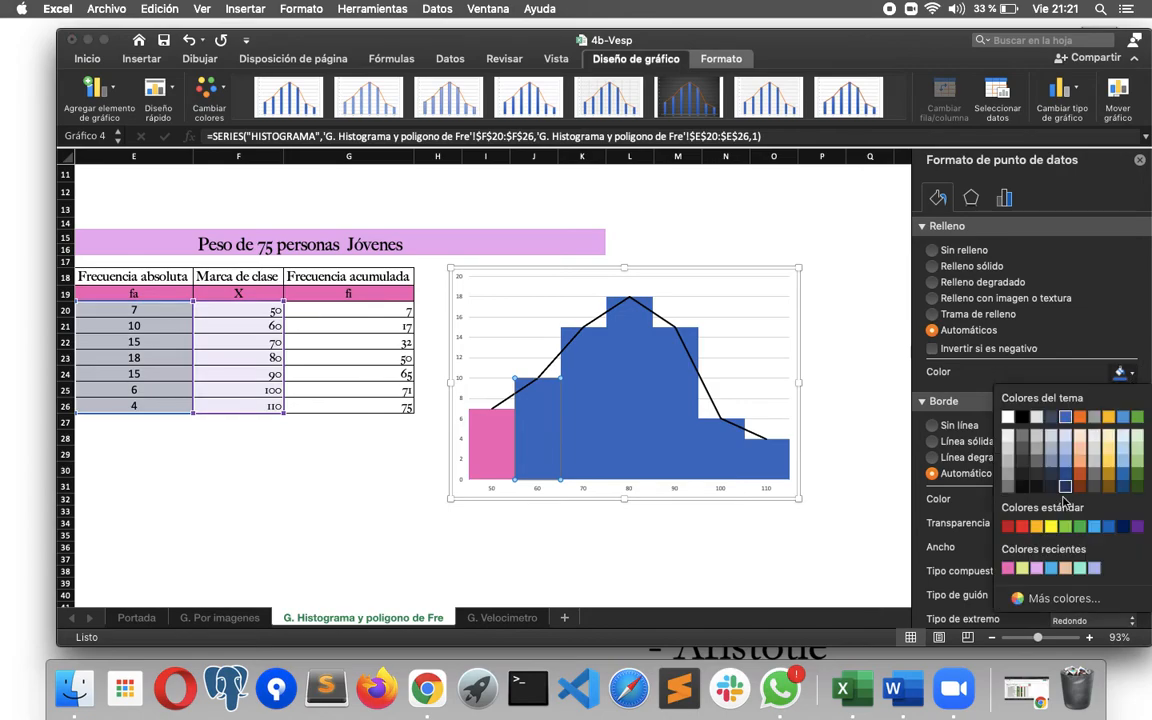
click(1022, 568)
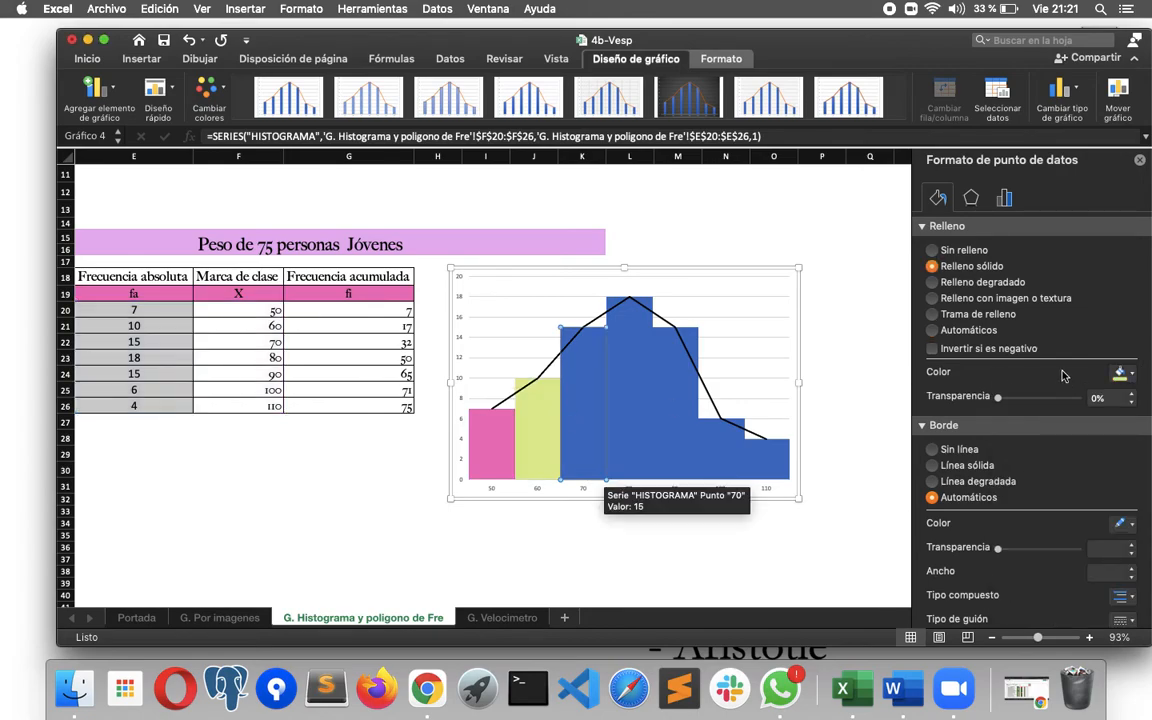
Fill the histogram bar for class mark 70 with light purple and the bar for 80 with sky blue
click(583, 440)
click(1125, 374)
click(1036, 570)
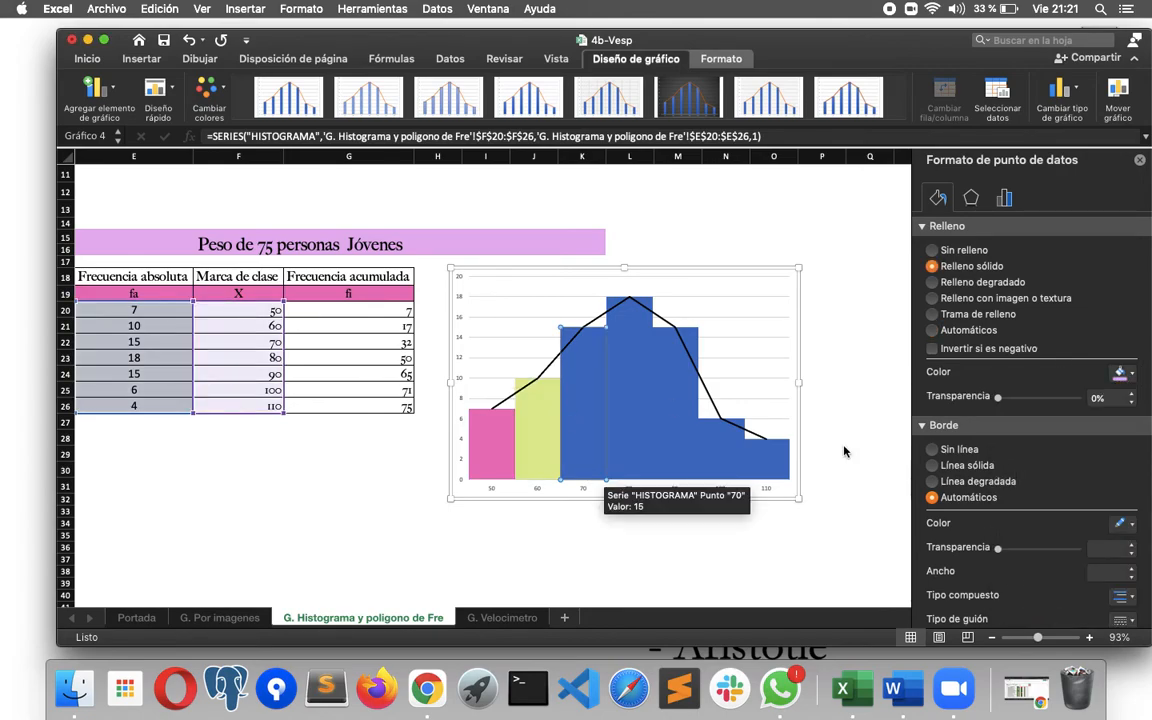
click(636, 387)
click(1122, 373)
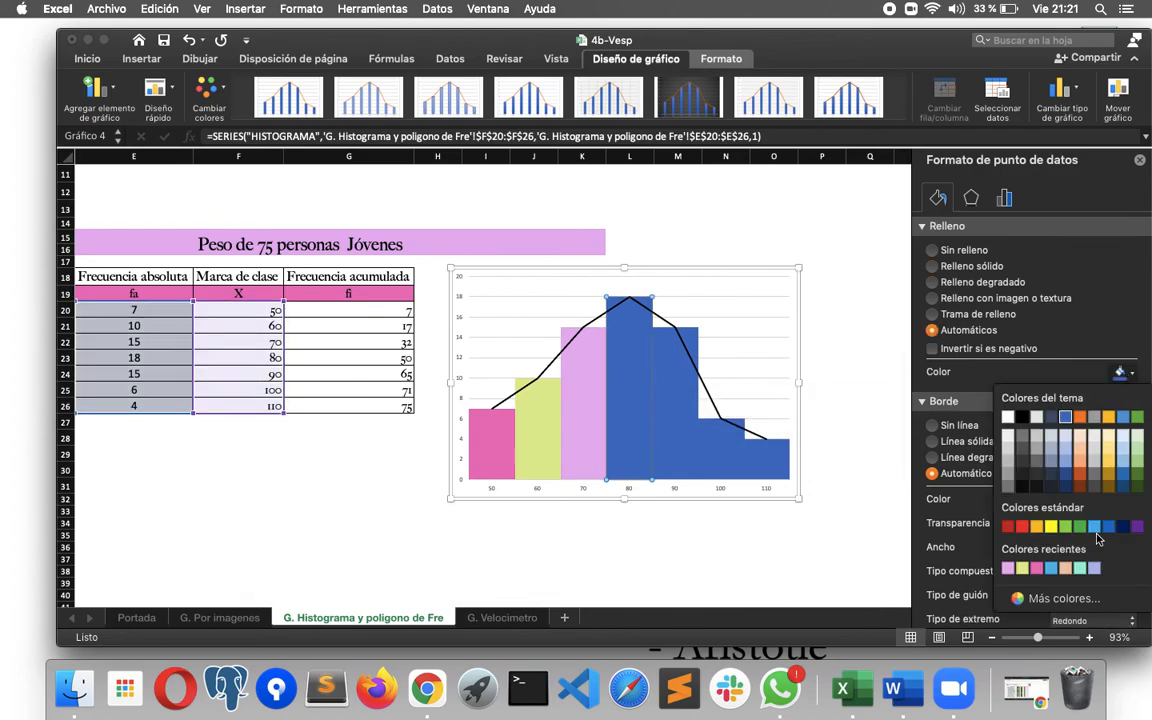
click(1052, 570)
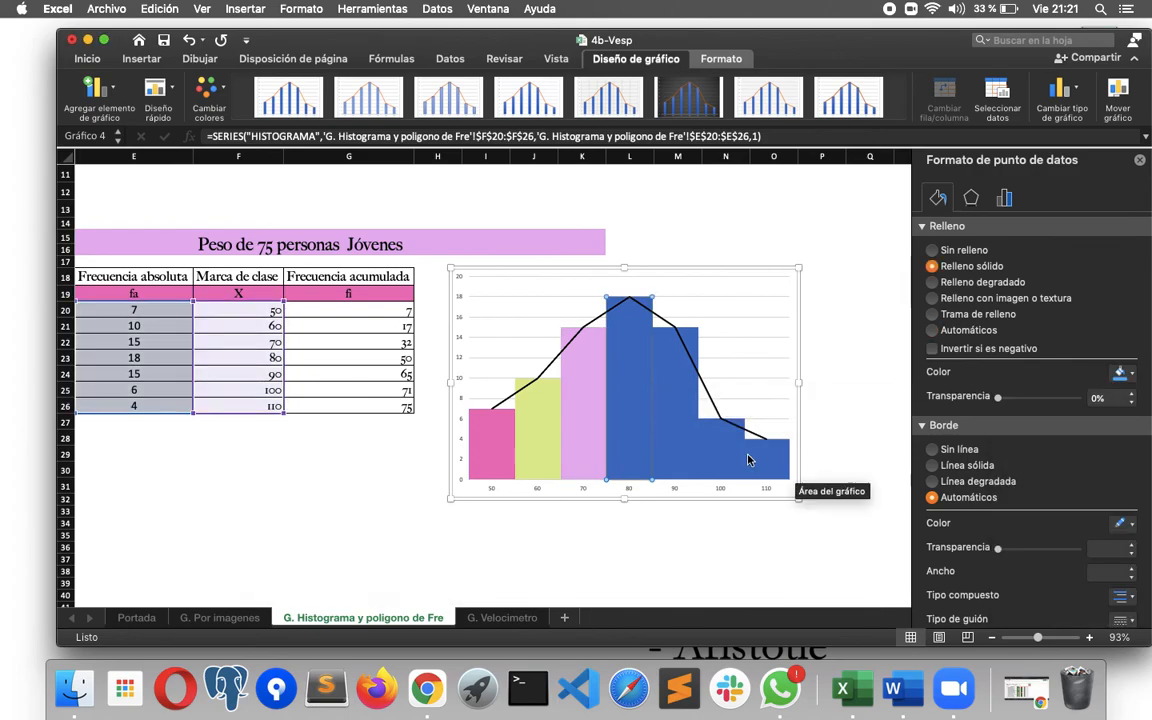
Fill the histogram bar for class mark 90 with peach and the bar for 100 with mint green
click(670, 400)
click(1122, 373)
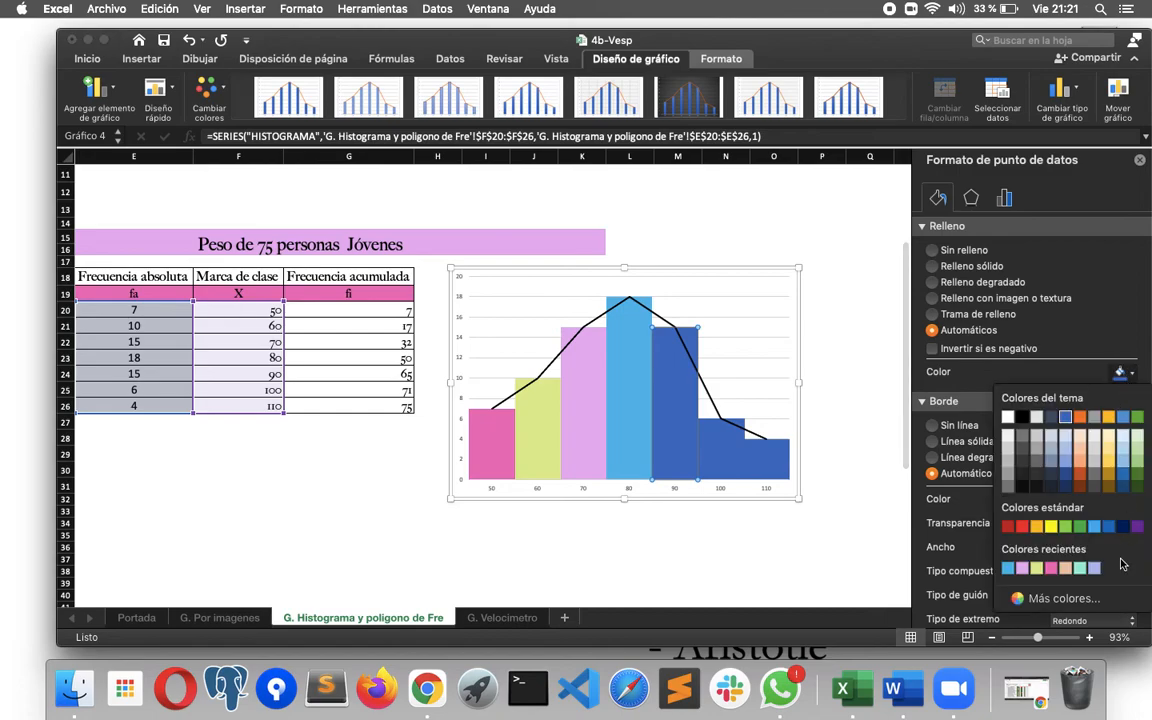
click(1066, 570)
click(727, 457)
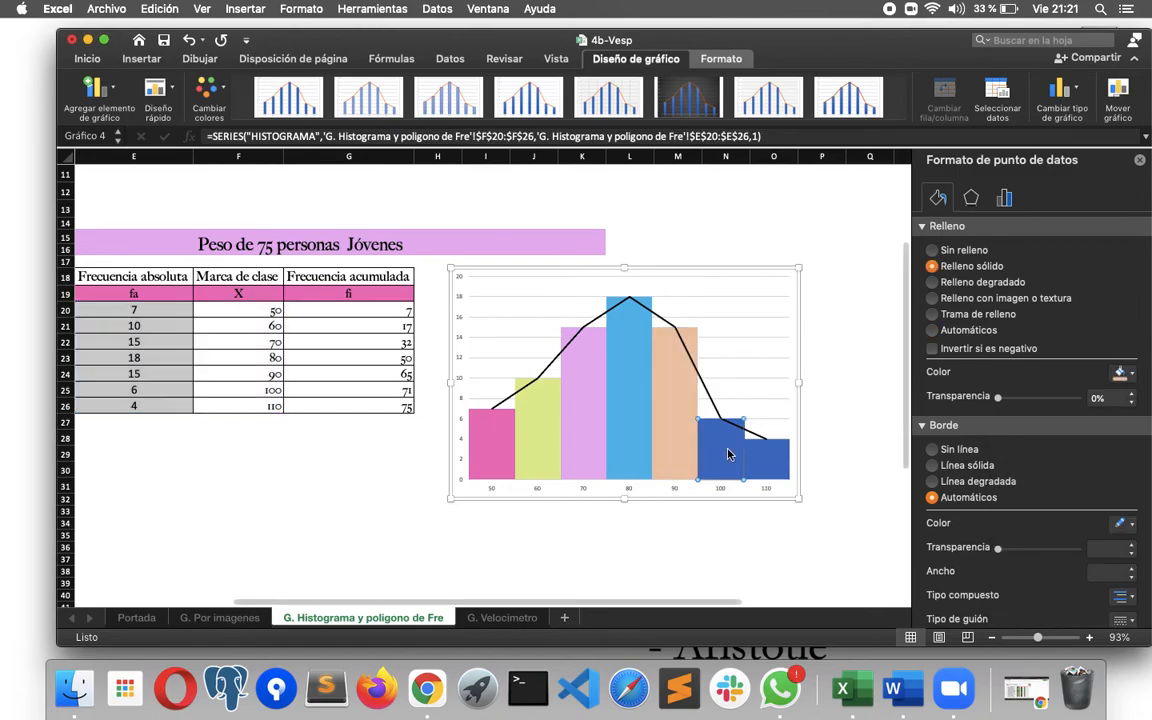
click(1122, 373)
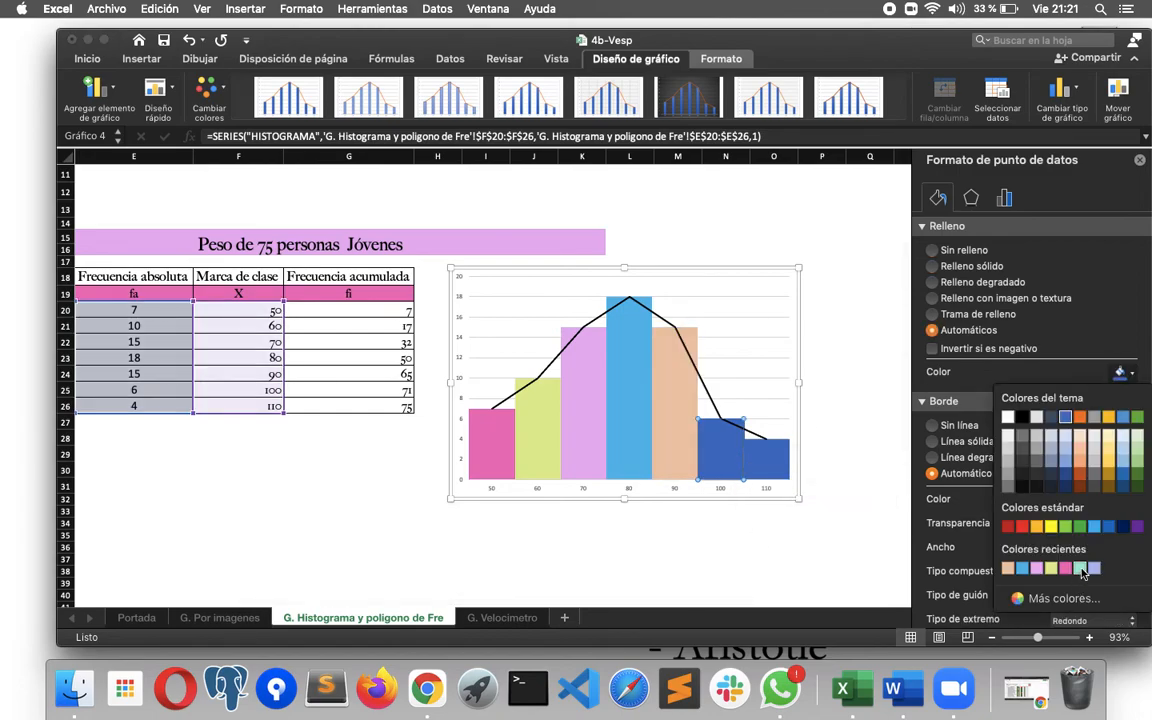
click(1080, 570)
Fill the histogram bar for class mark 110 with lavender blue, then deselect the chart and close its formatting options
click(766, 458)
click(1122, 373)
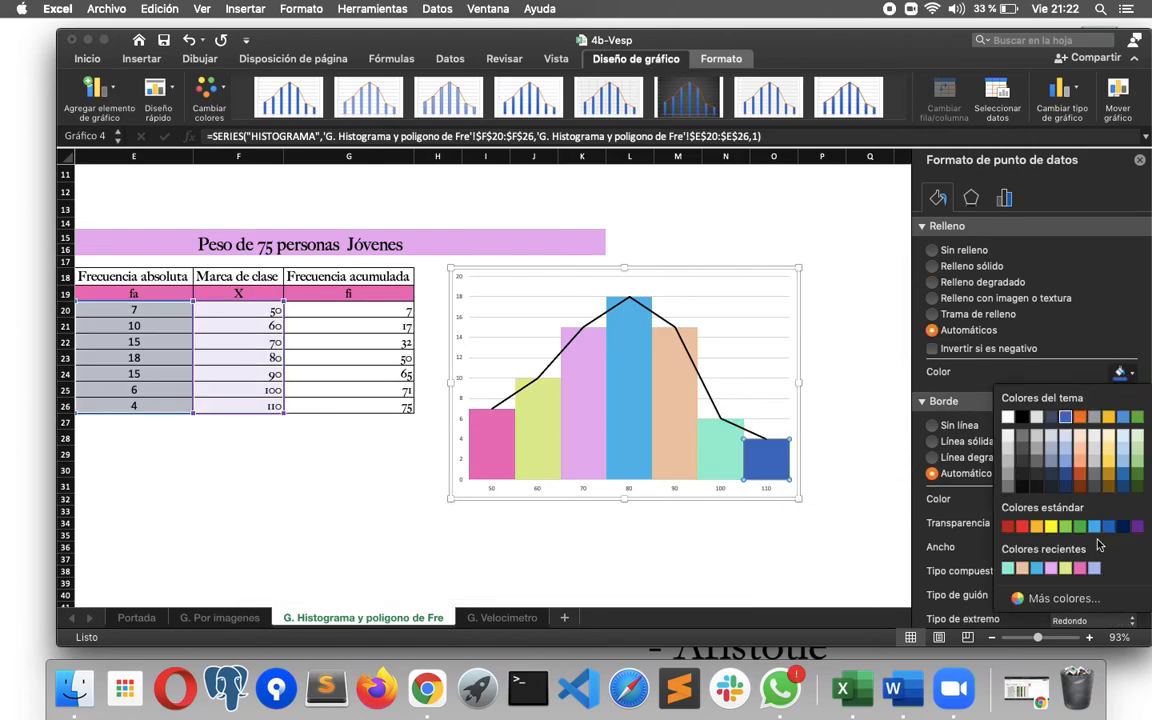
click(1094, 570)
click(329, 484)
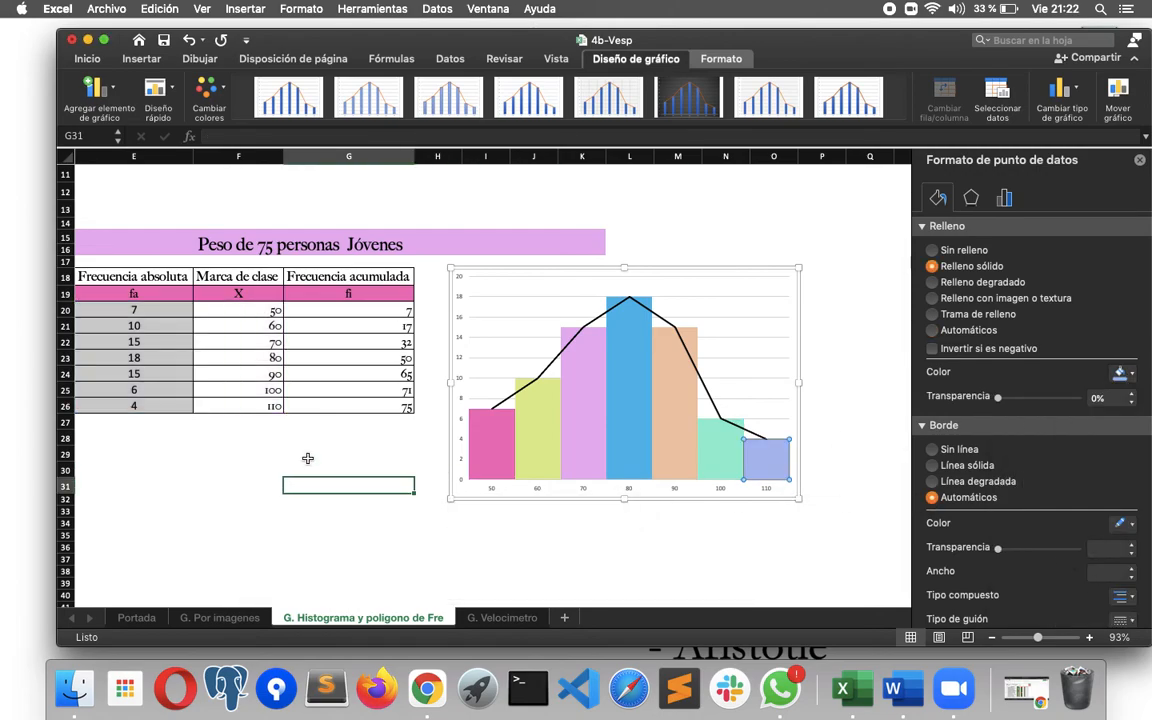
scroll(308, 458, down, 5)
click(1140, 160)
Examine the colored histogram and its frequency polygon up close and beside the weight table
scroll(415, 359, right, 4)
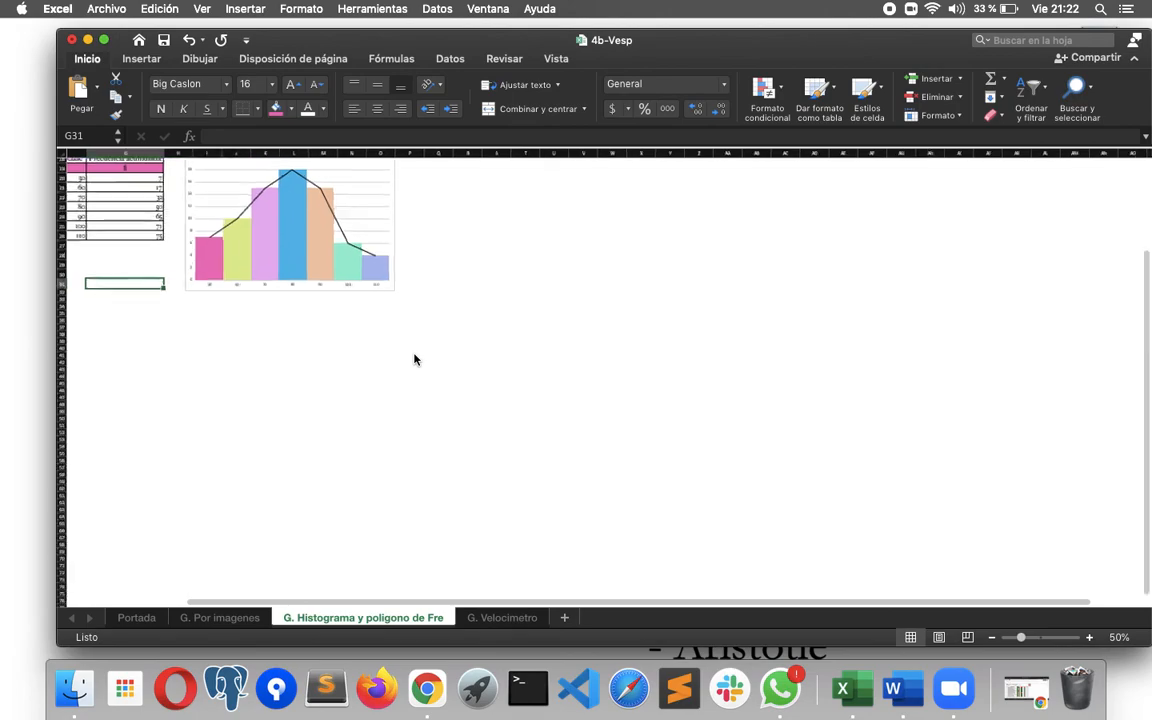
scroll(415, 359, up, 10)
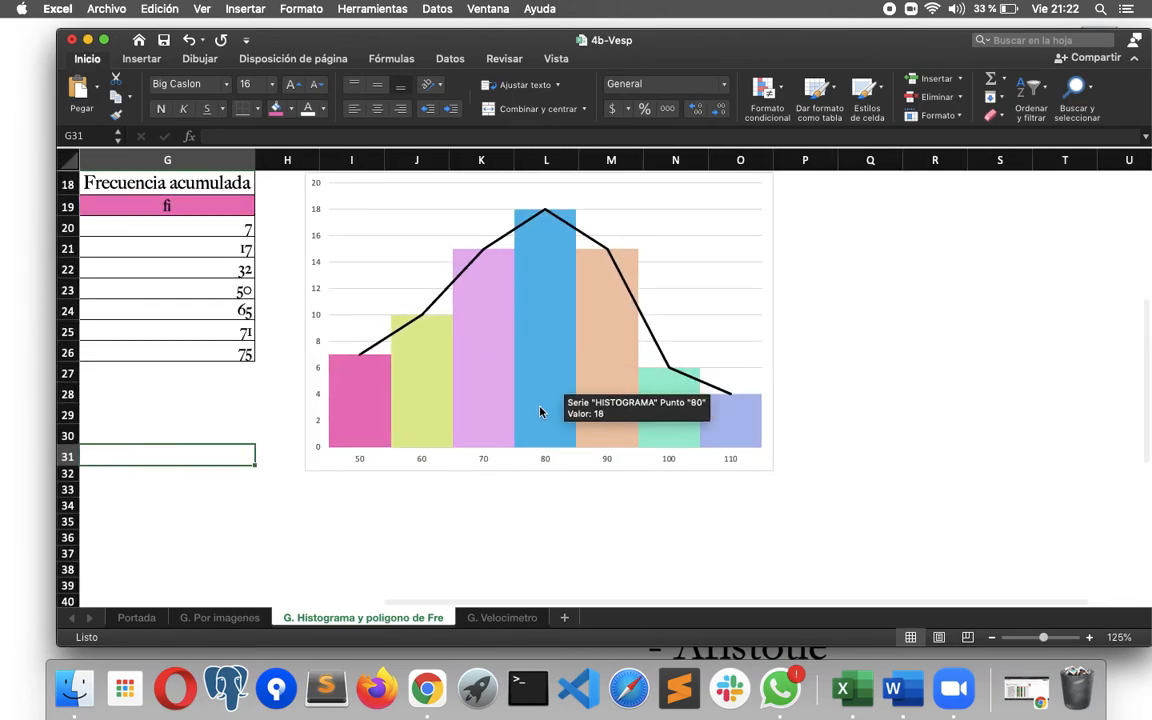
scroll(540, 412, up, 2)
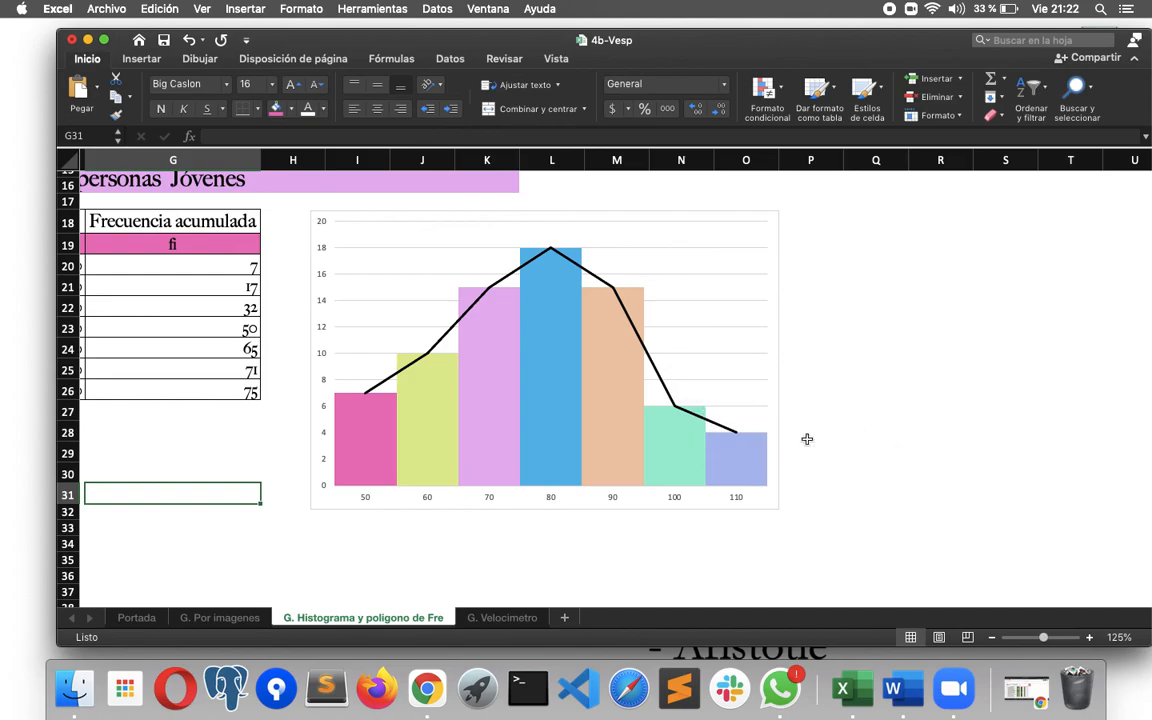
mouse_move(399, 476)
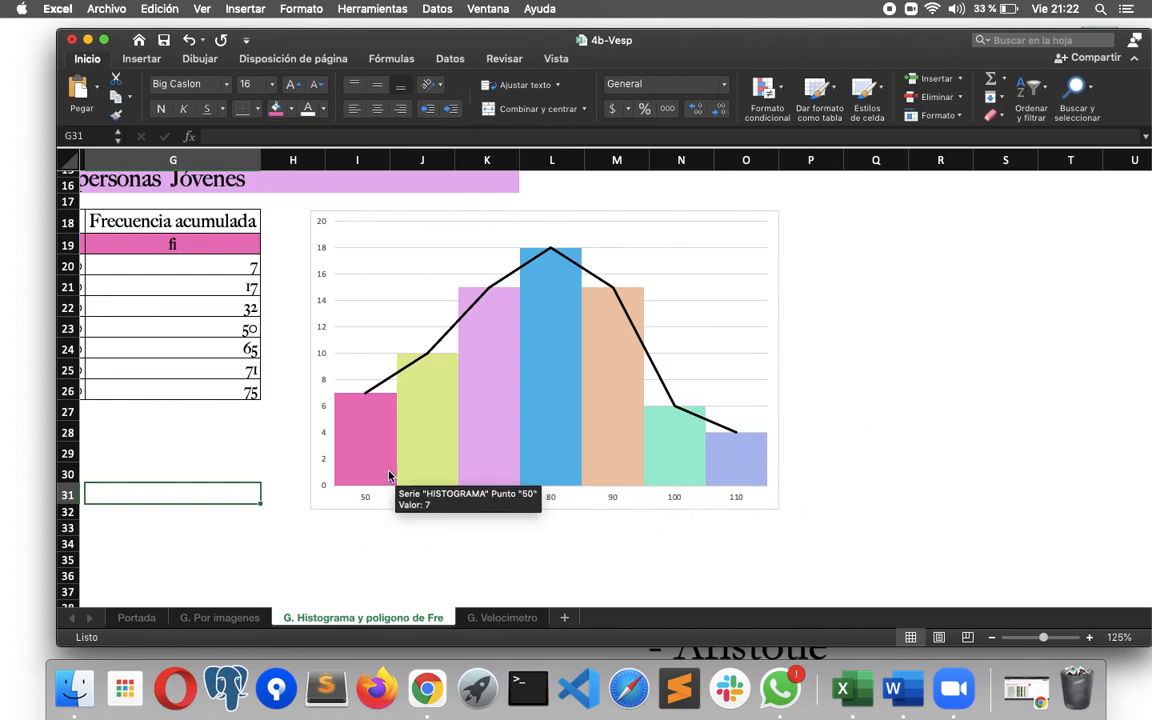
scroll(430, 420, left, 5)
scroll(430, 420, up, 2)
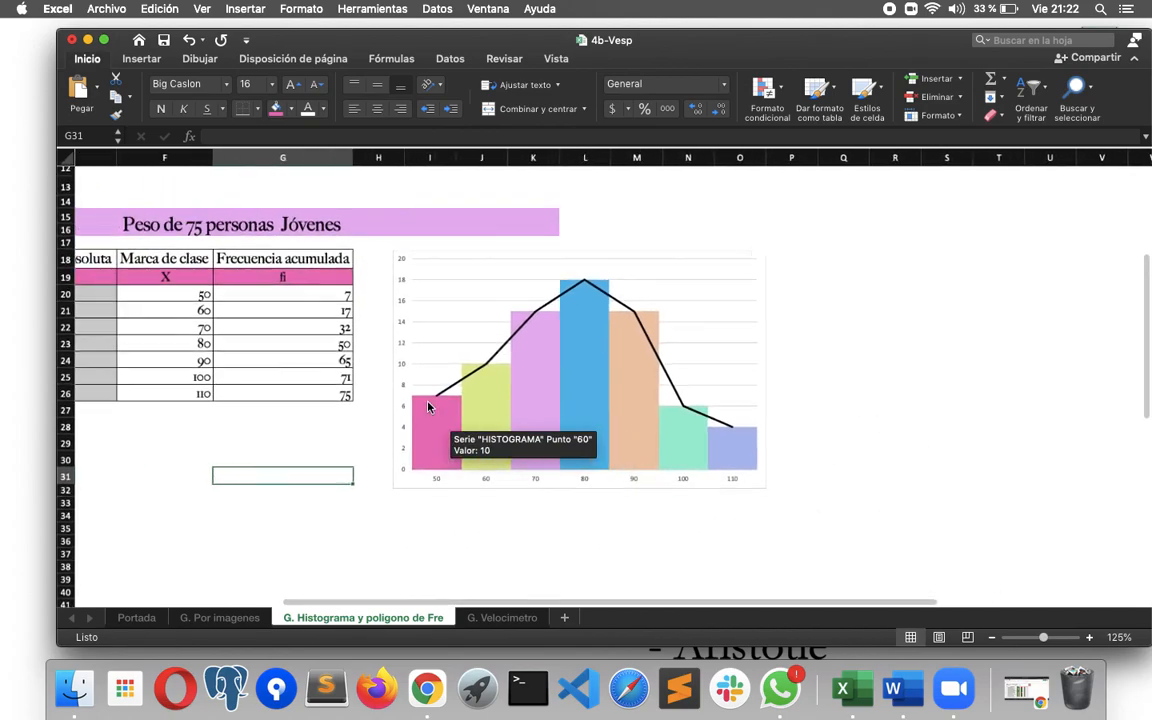
click(384, 437)
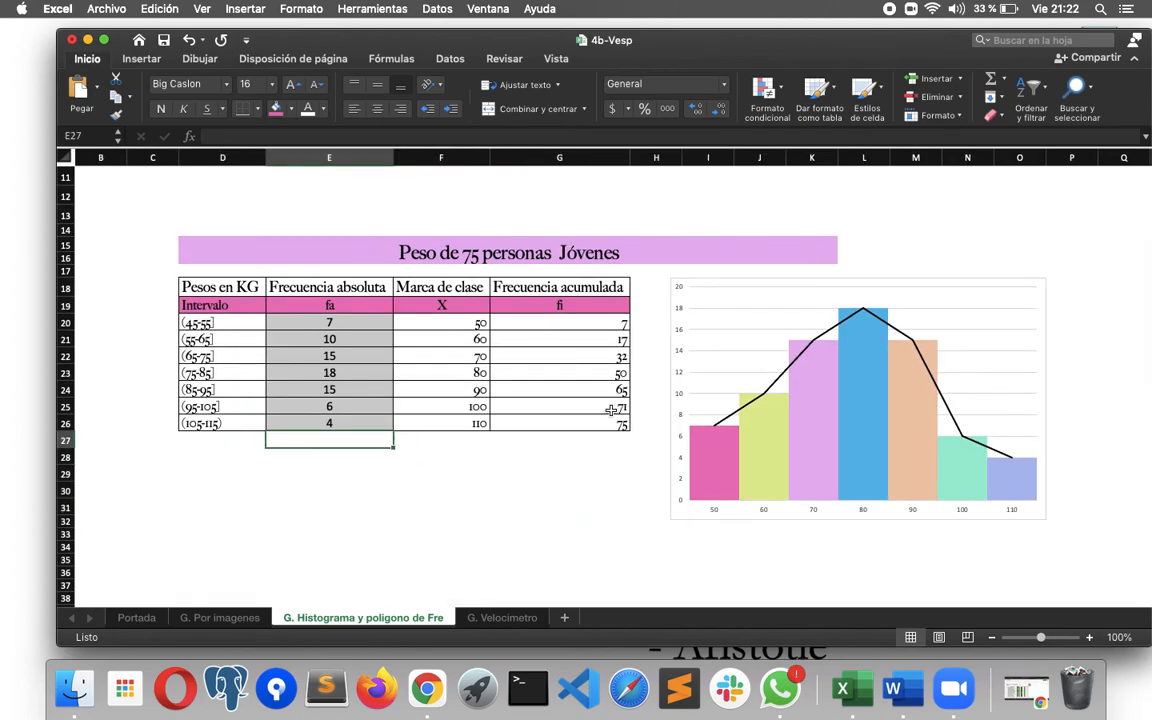
key(super+shift+5)
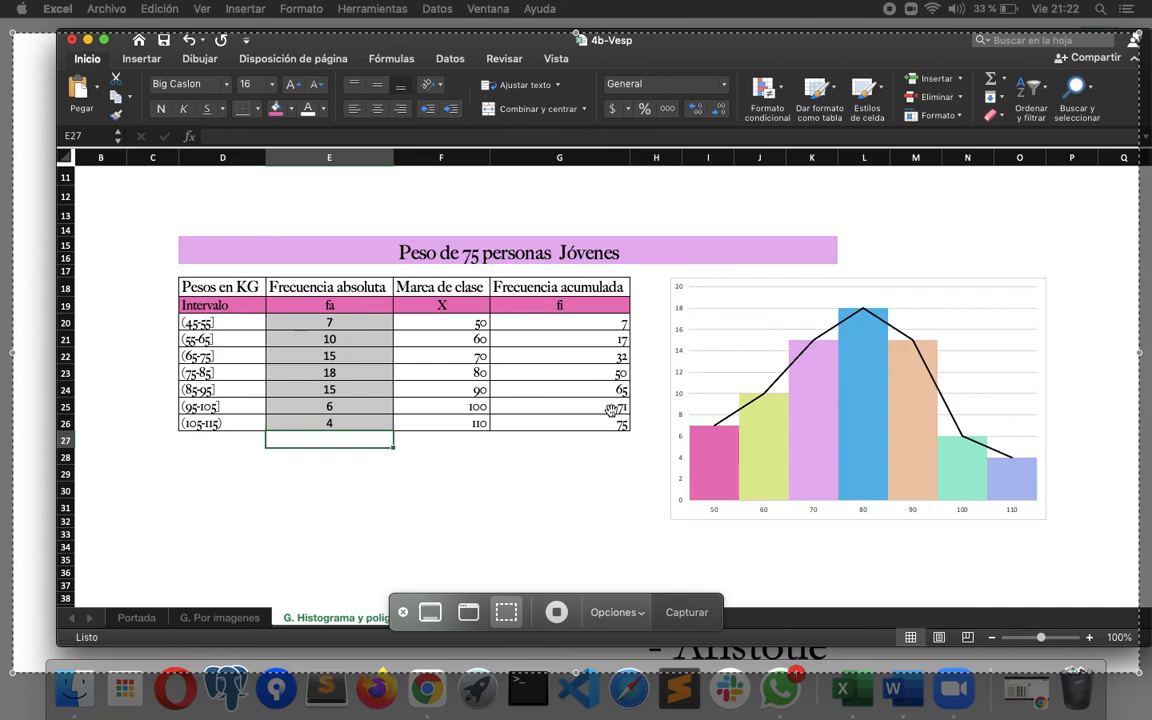